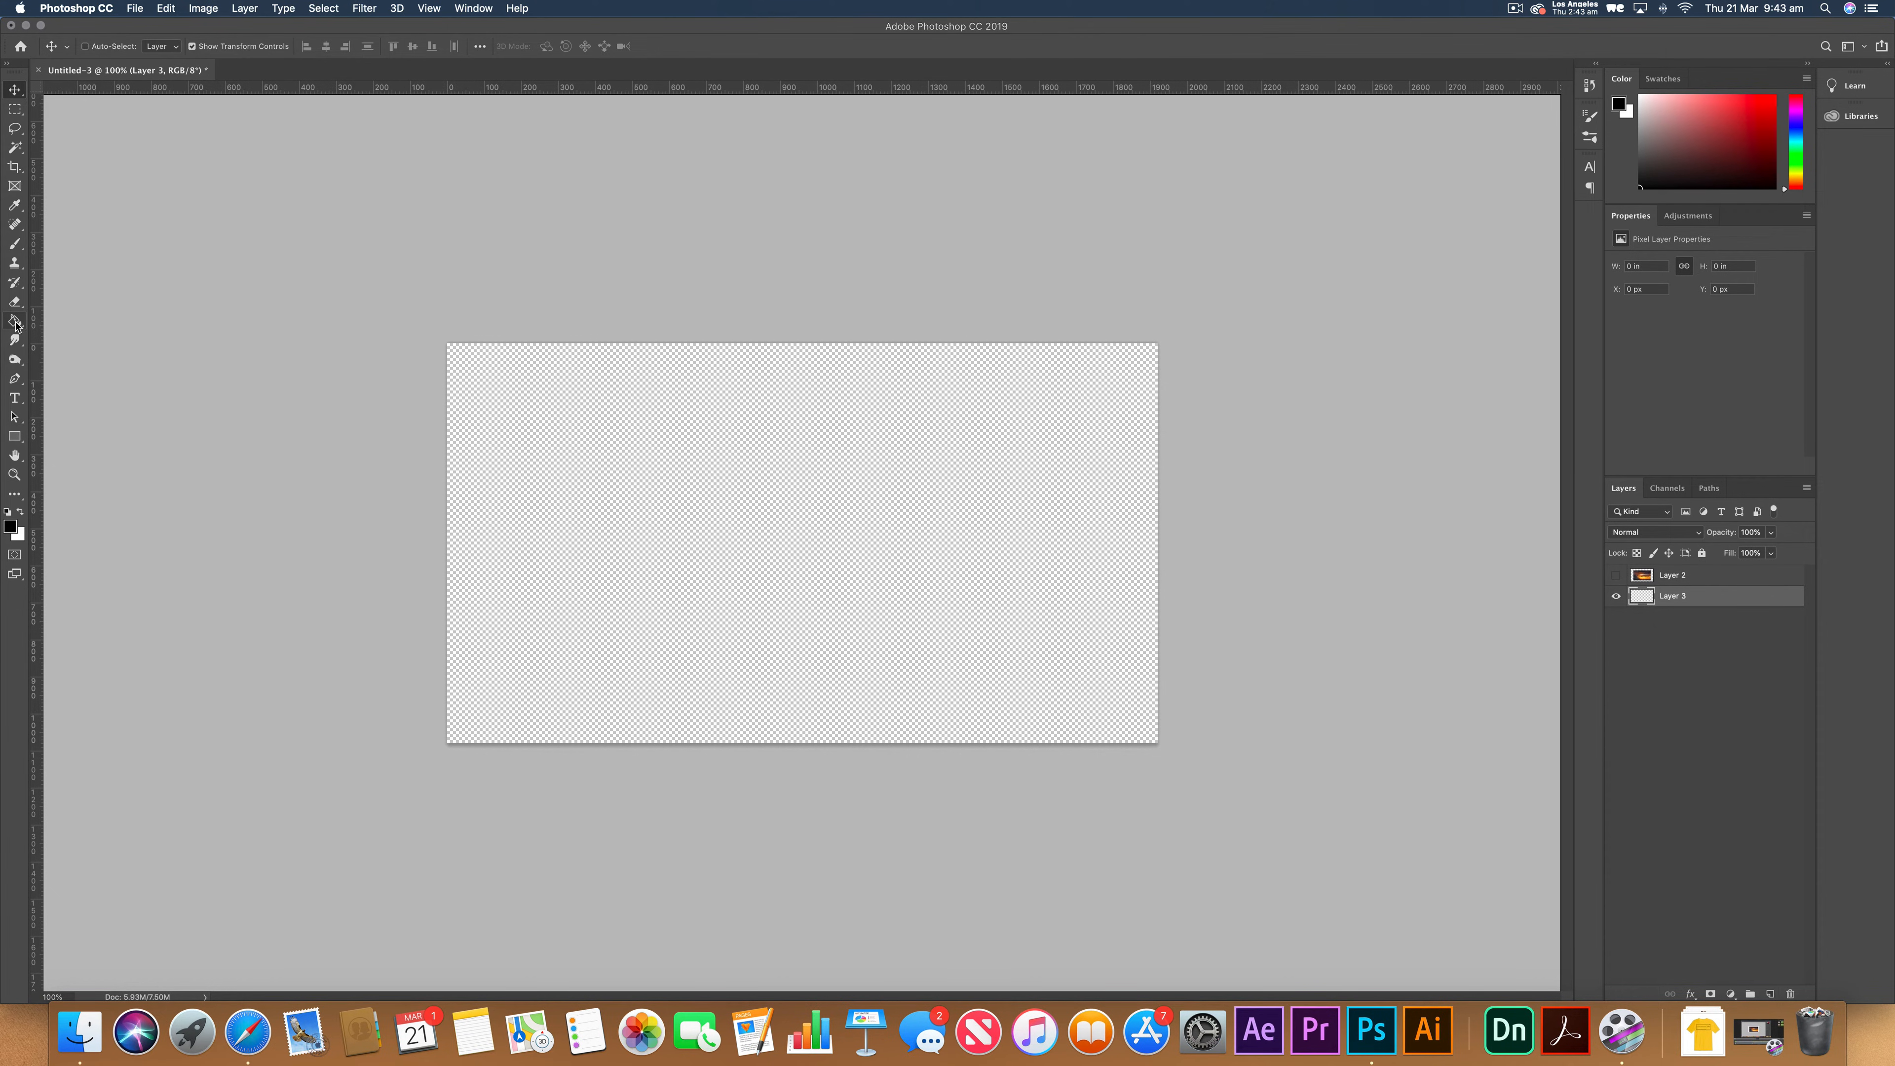
Fill Layer 3 with the light grey e8e8e8 and clear the selection.
key(i)
click(10, 527)
drag(1136, 112, 1047, 87)
click(1403, 63)
key(g)
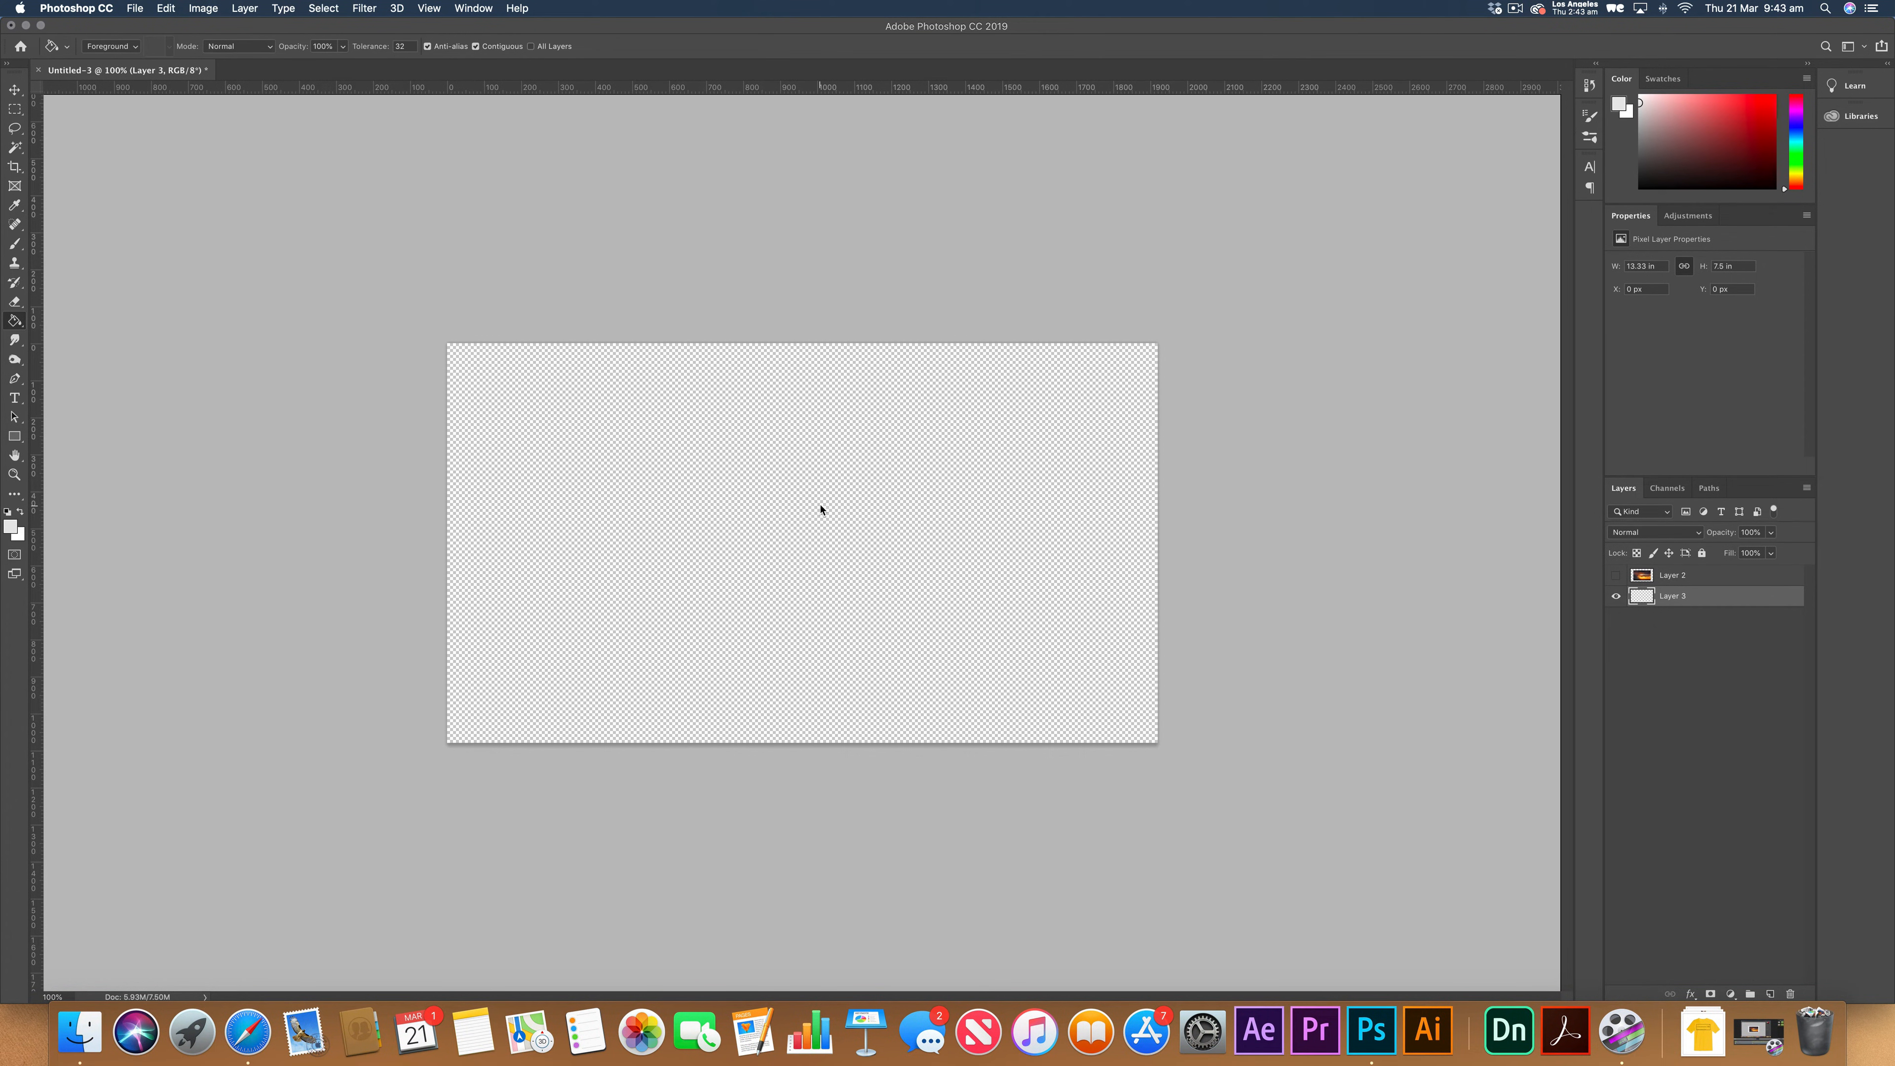
click(821, 510)
click(15, 110)
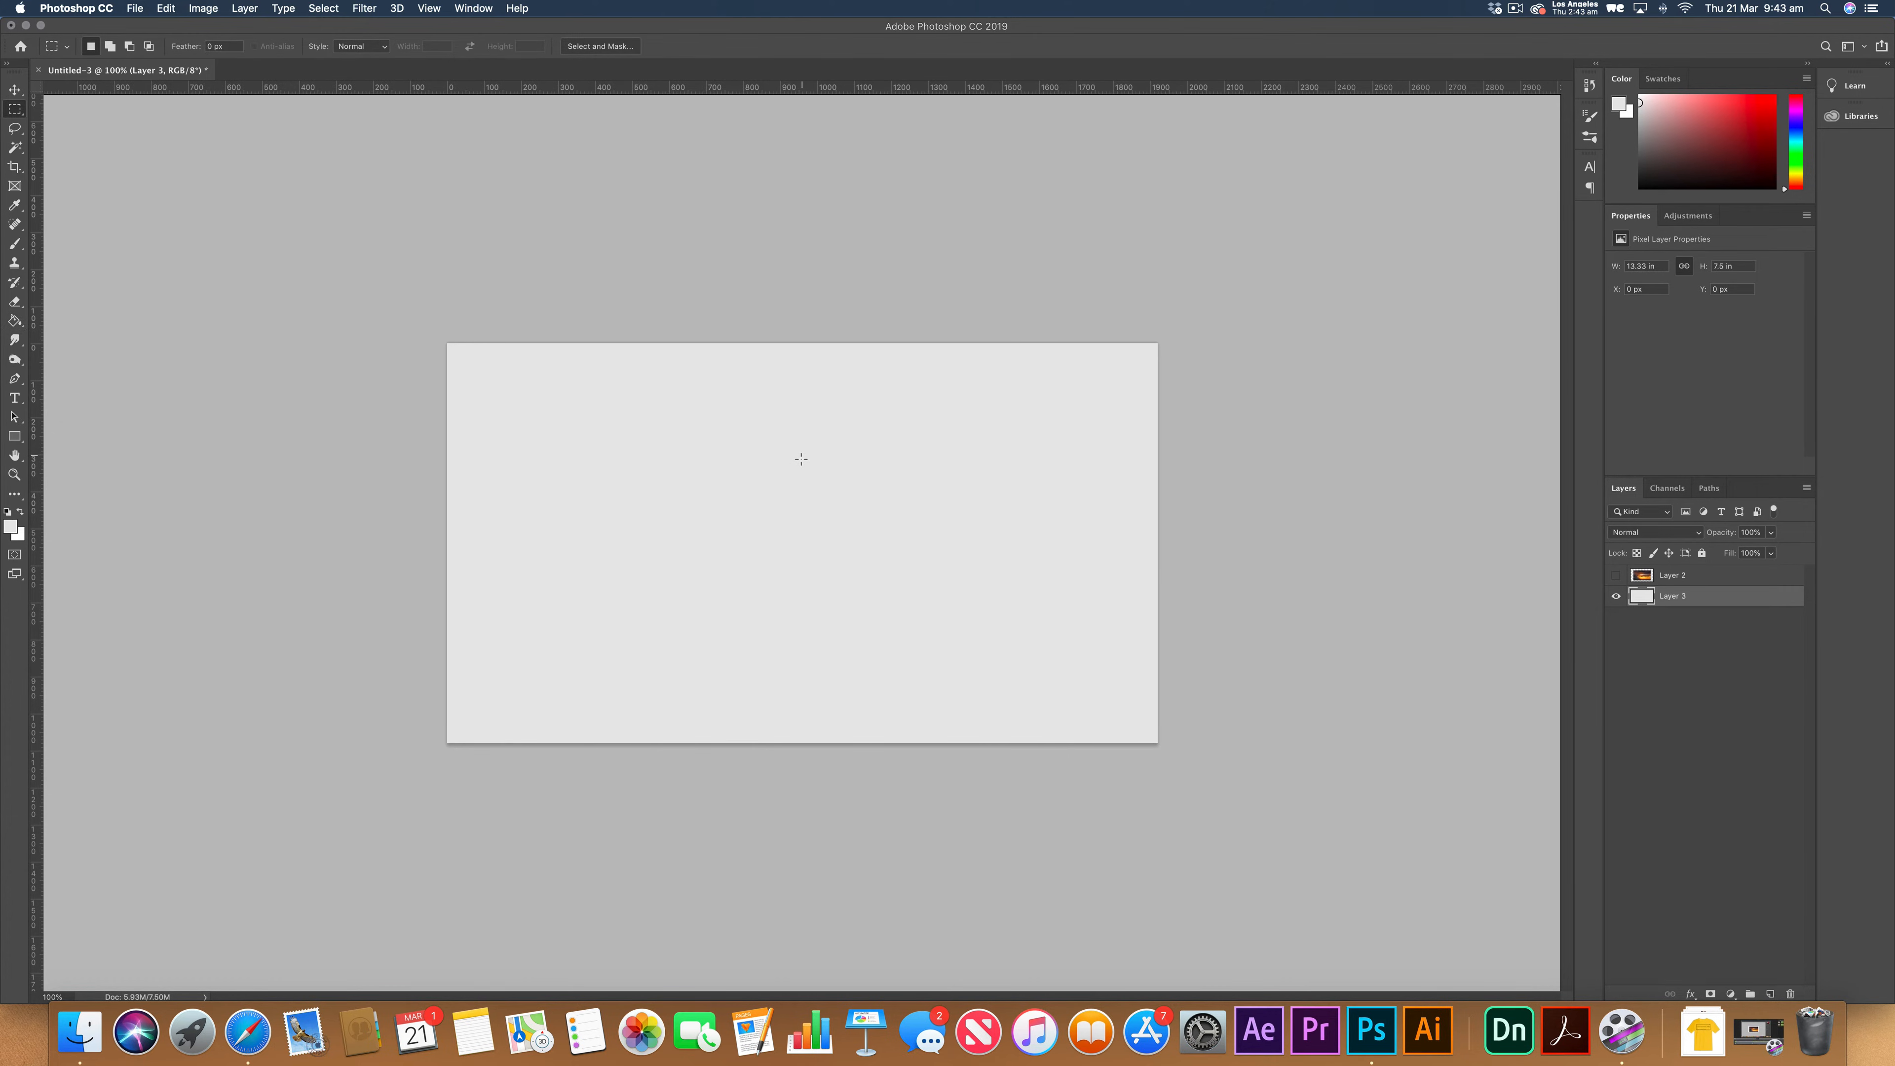
Add the text "Flow" in black and position it at the centre of the canvas.
key(t)
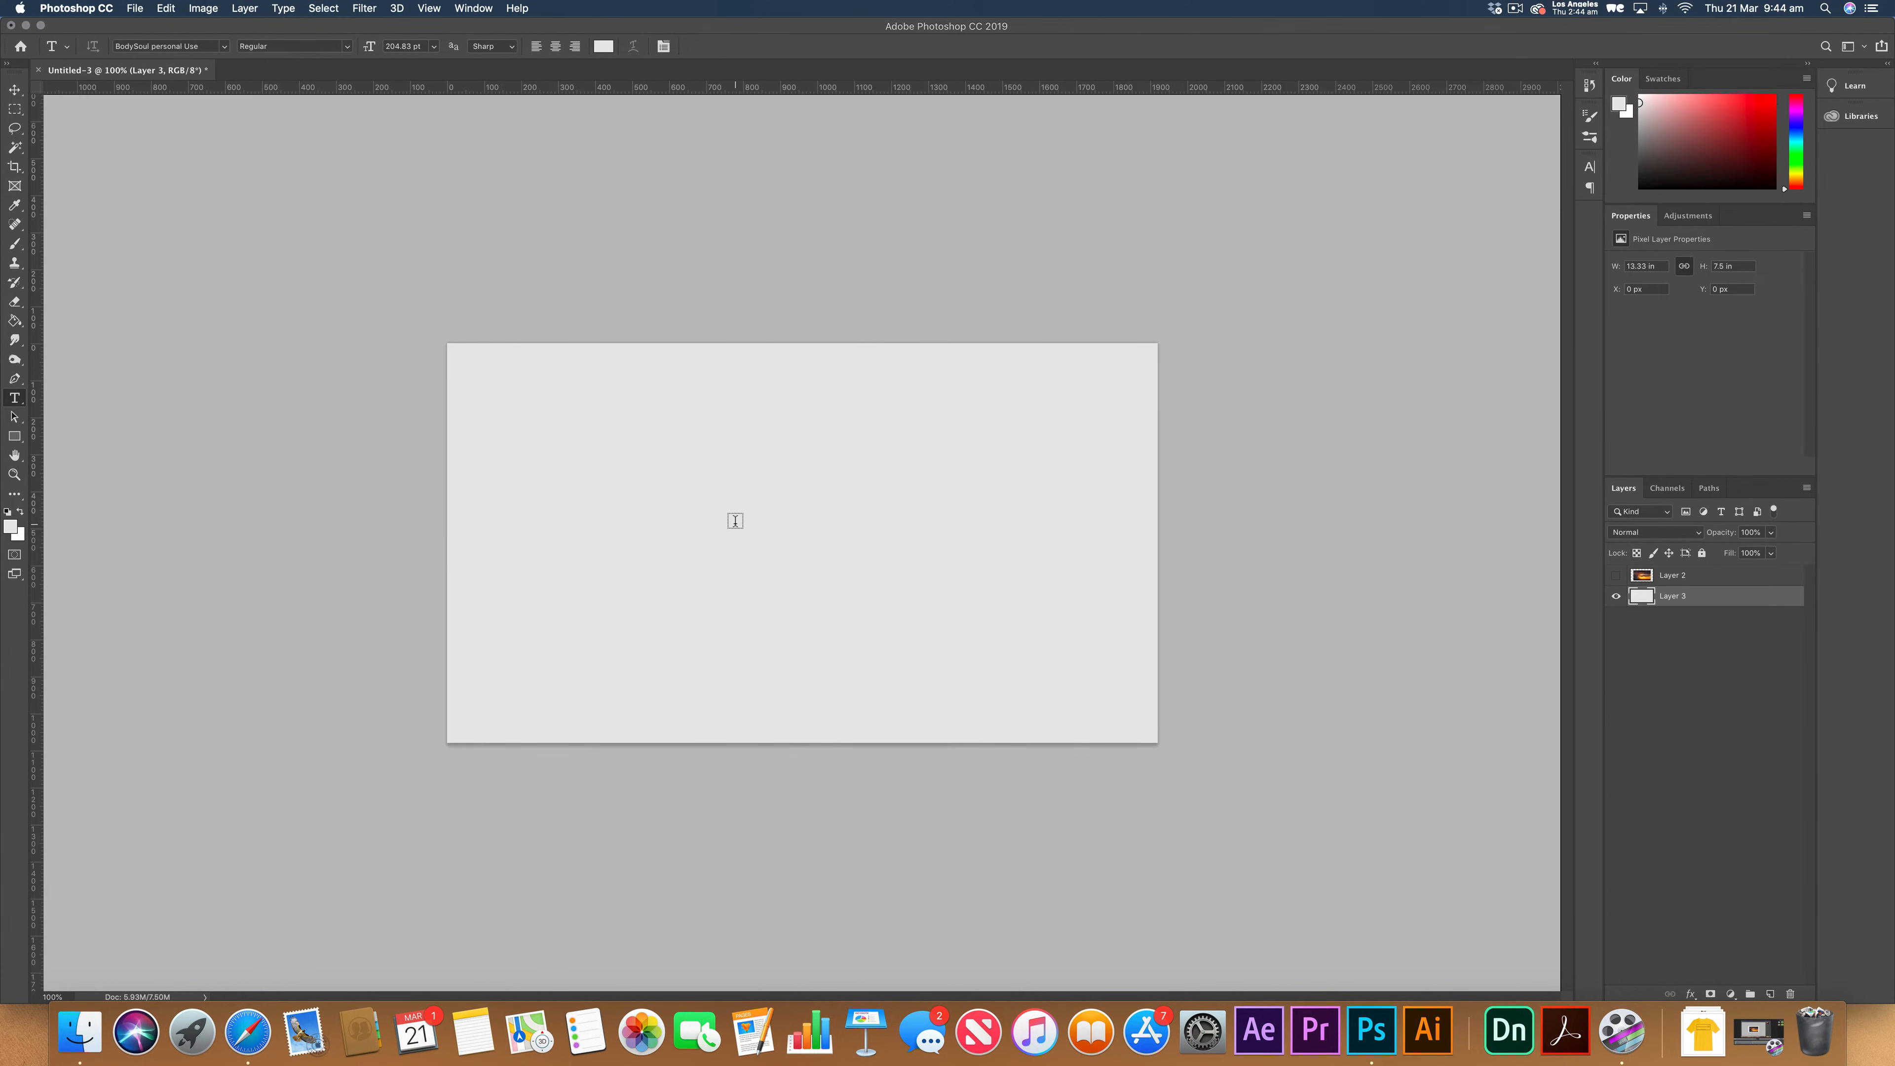
click(735, 521)
click(600, 52)
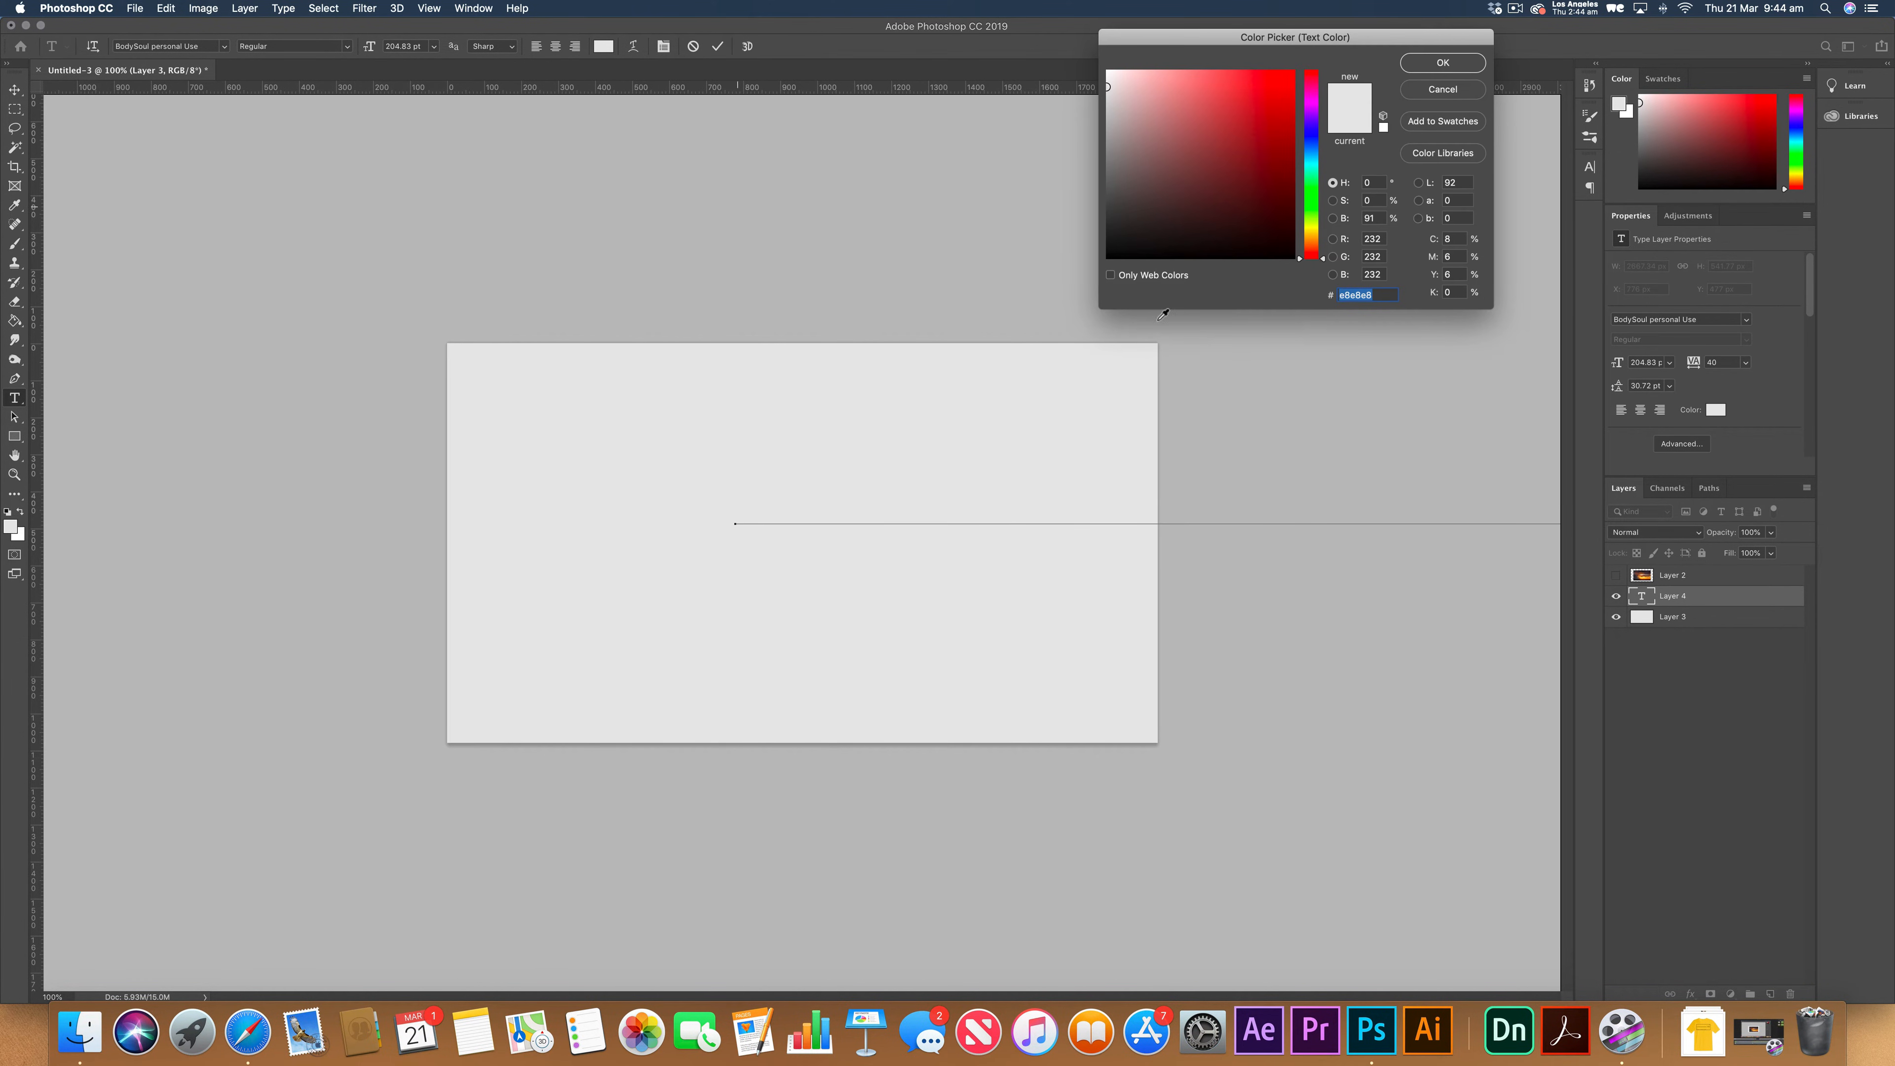
drag(1176, 250, 1106, 258)
click(1429, 66)
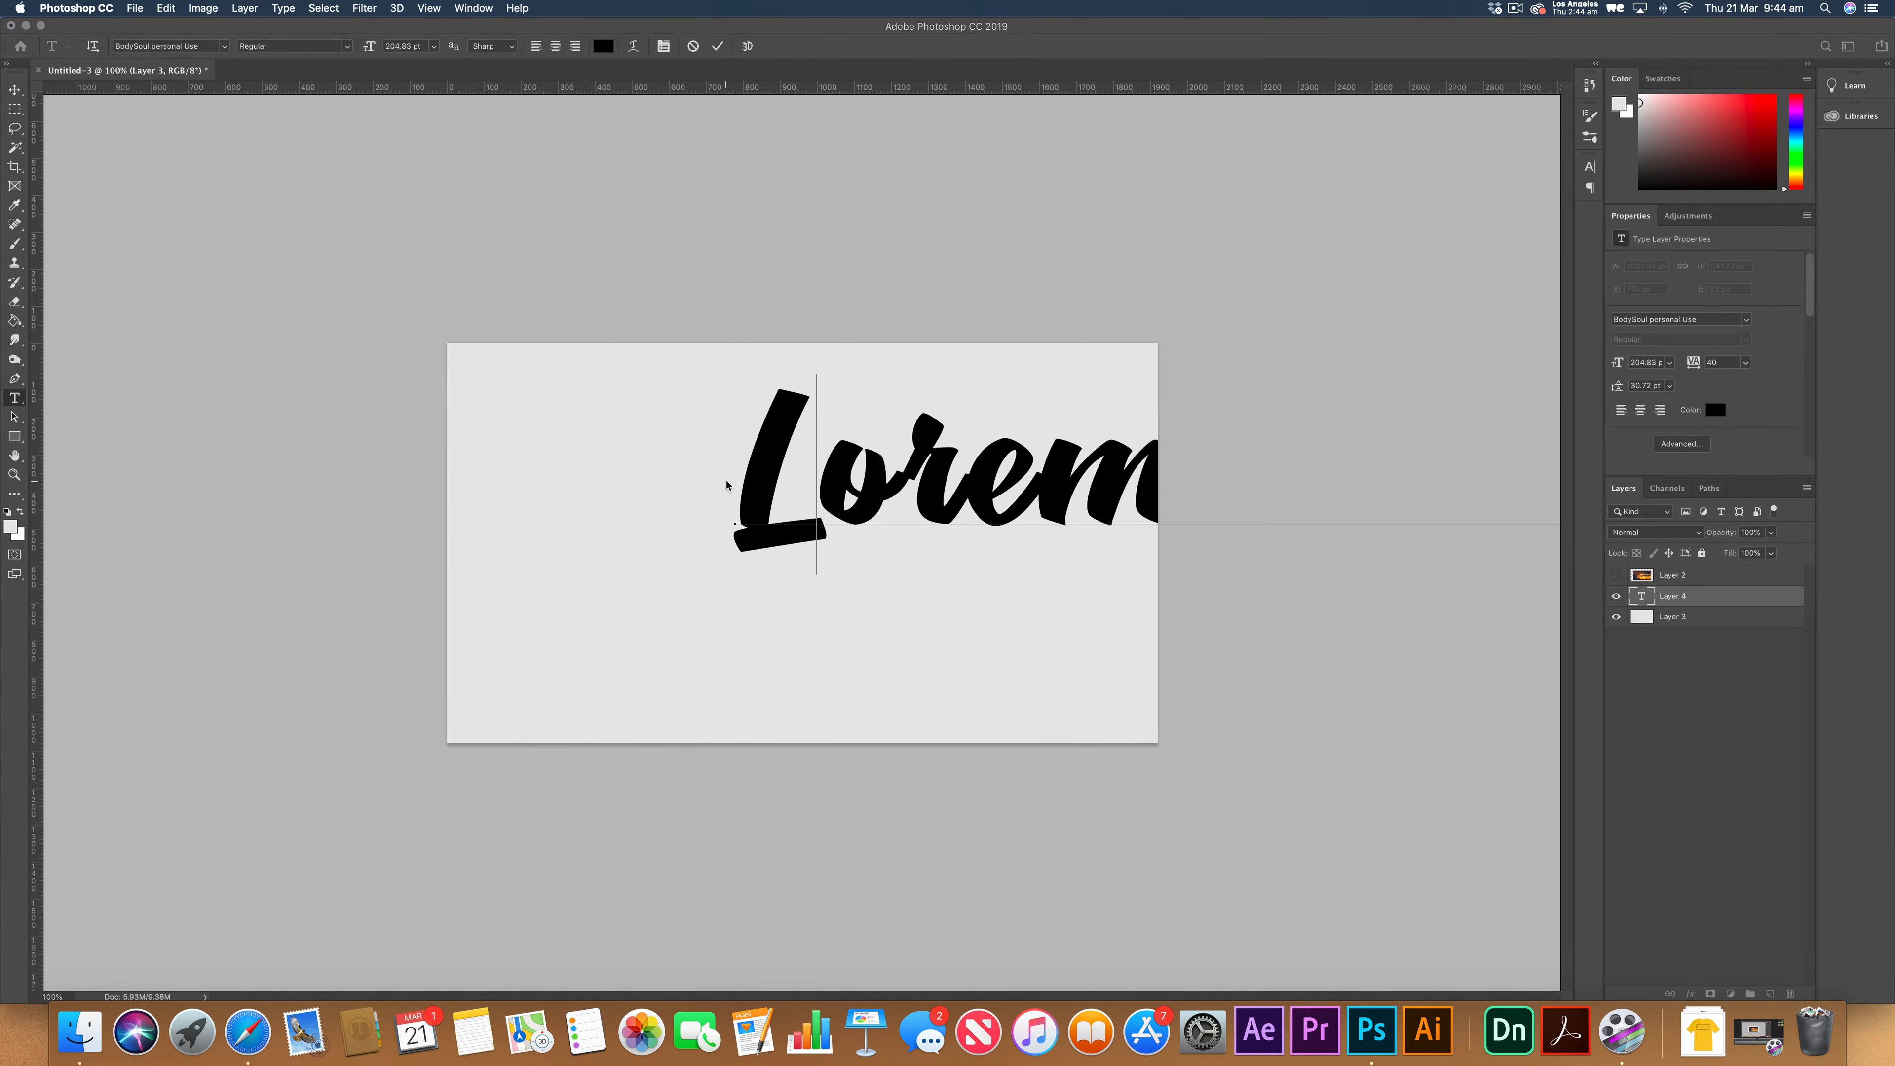
text(Flow)
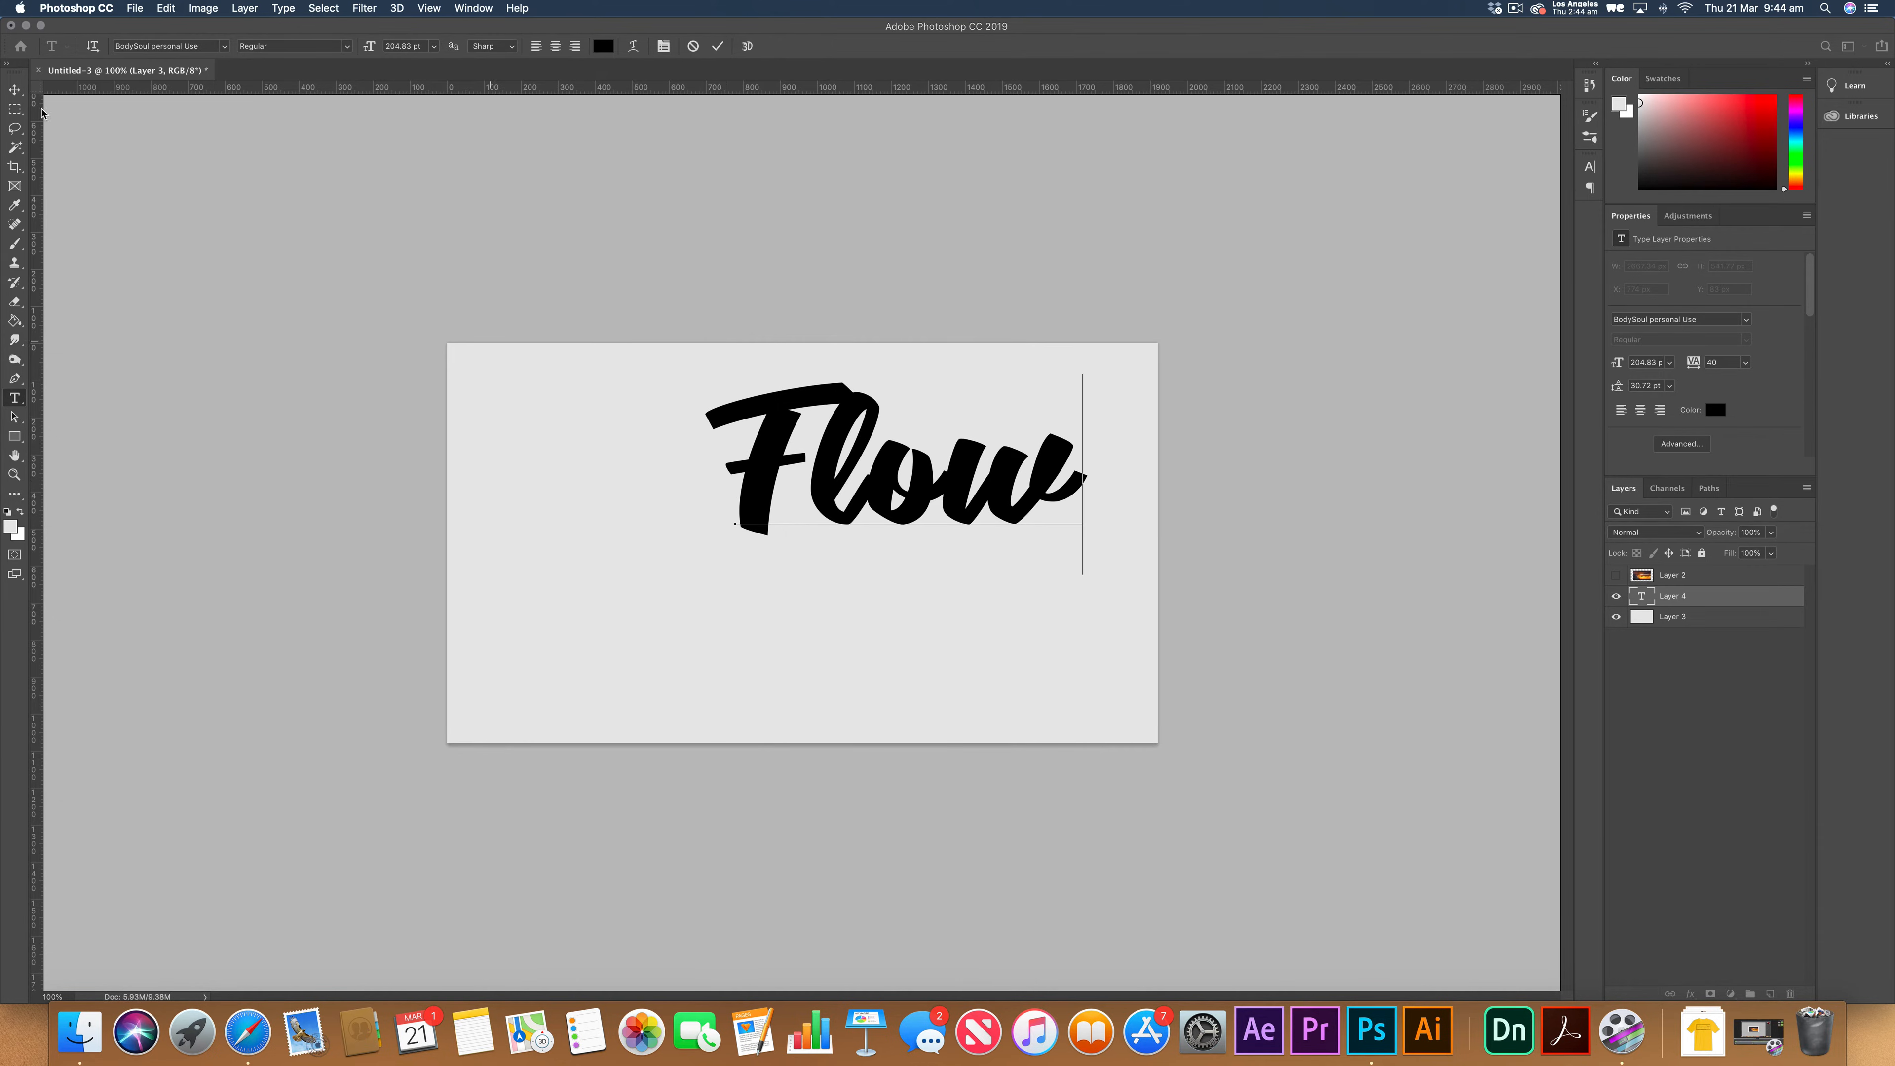
click(14, 89)
drag(997, 498, 896, 561)
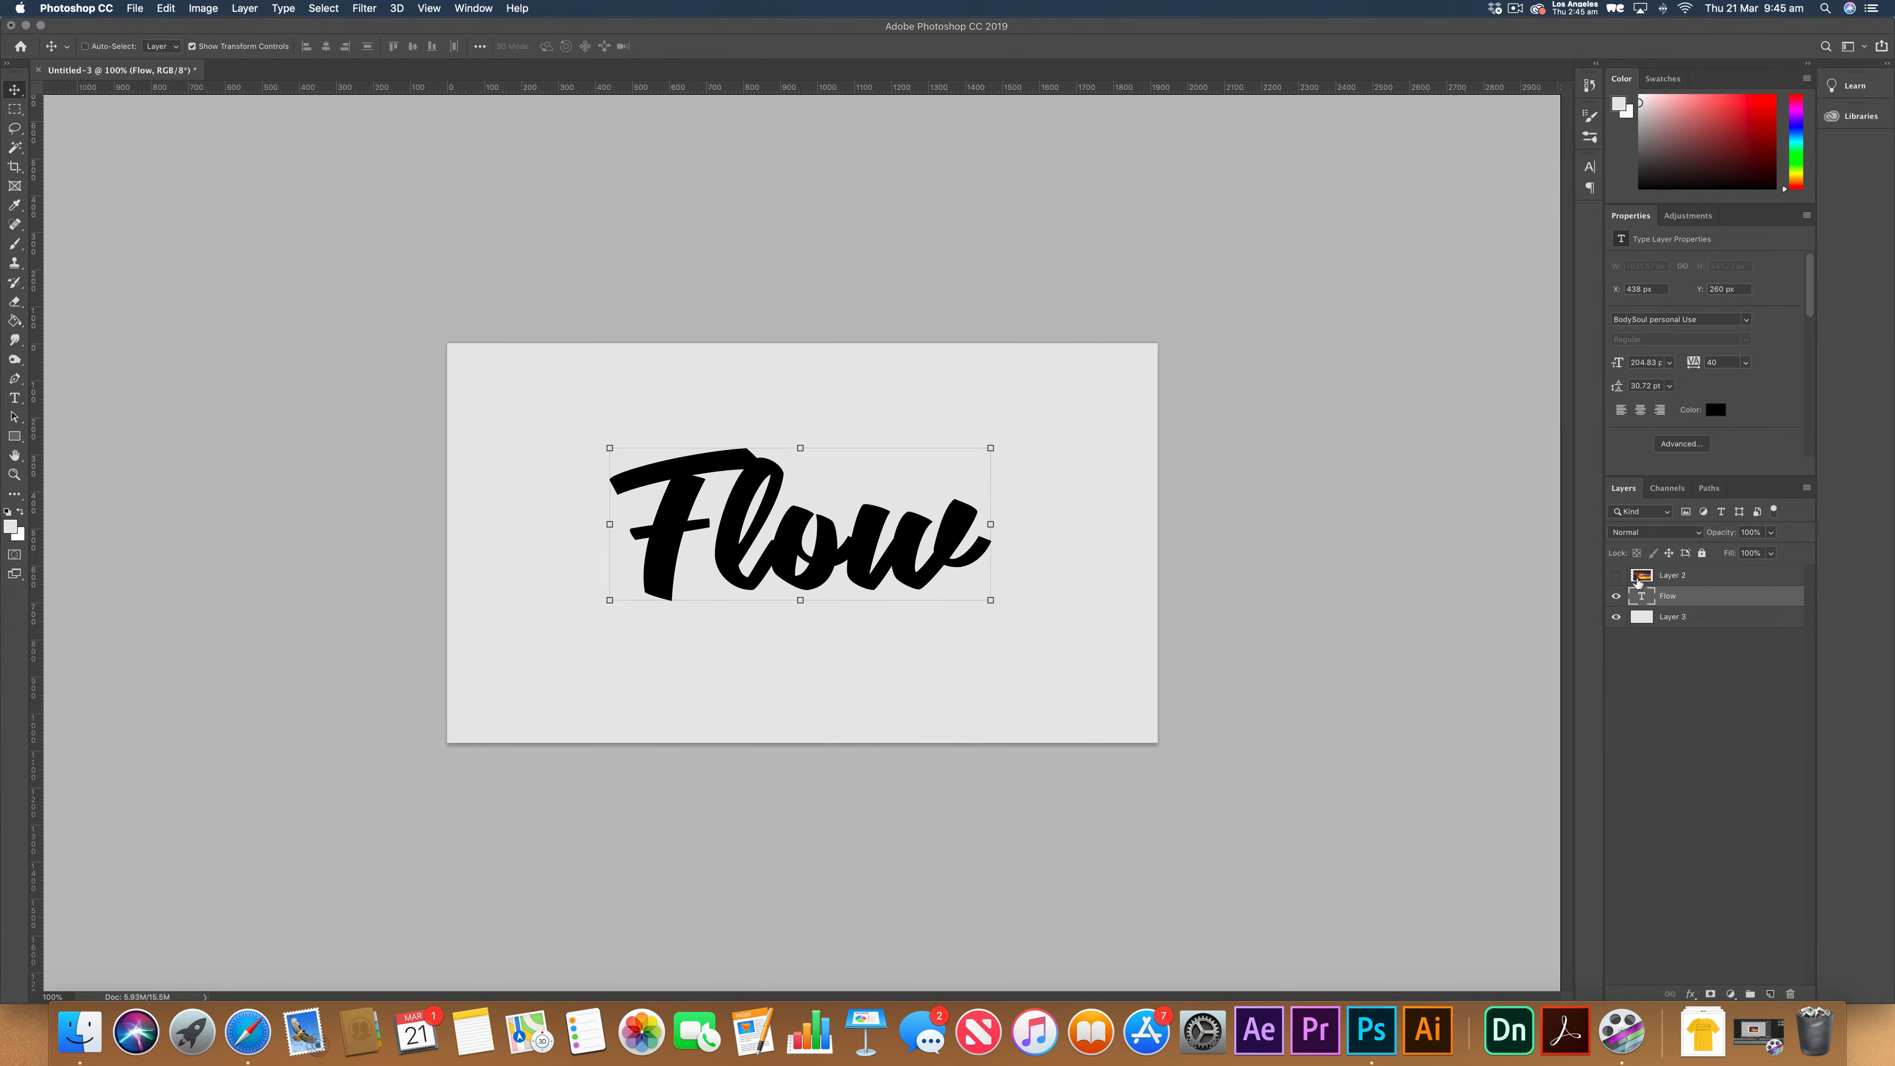
Show the sunset image on Layer 2 and enlarge it to about 149% so it covers the whole canvas.
click(1616, 575)
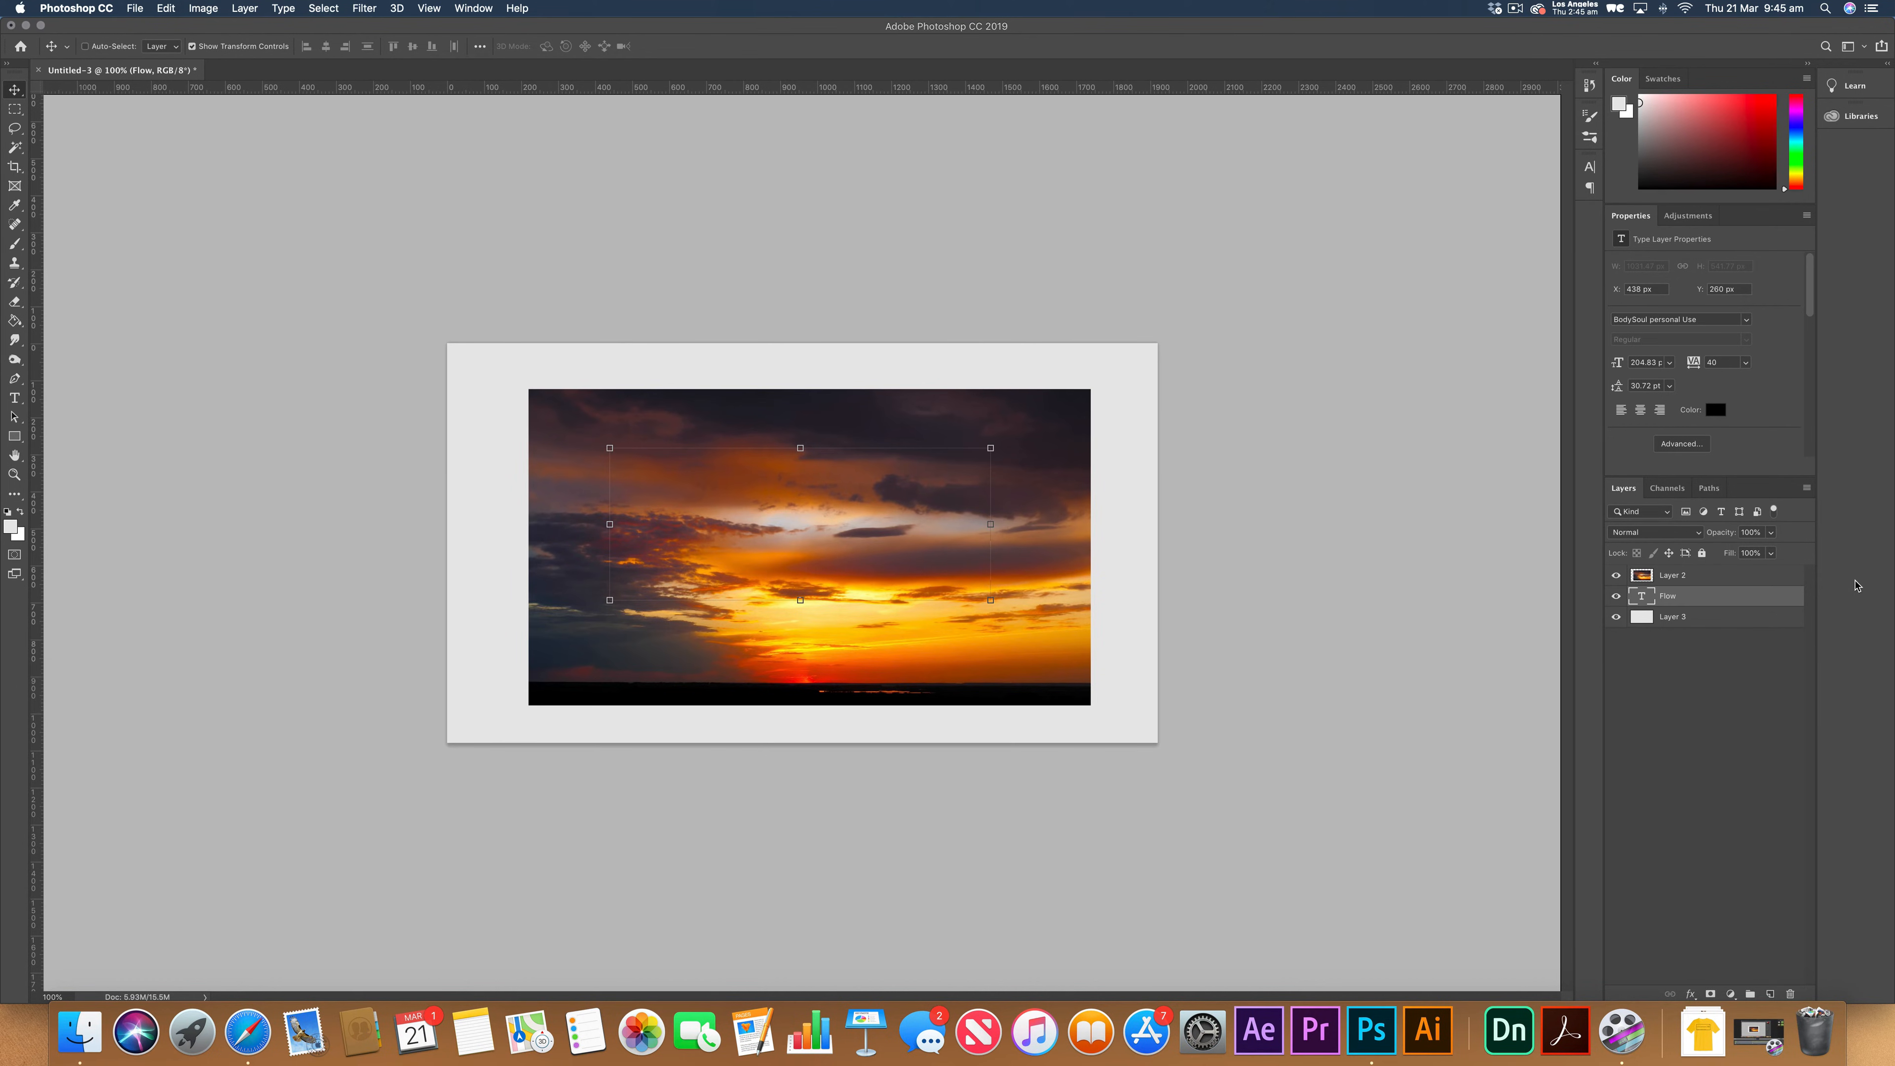
click(1739, 582)
drag(529, 703, 390, 783)
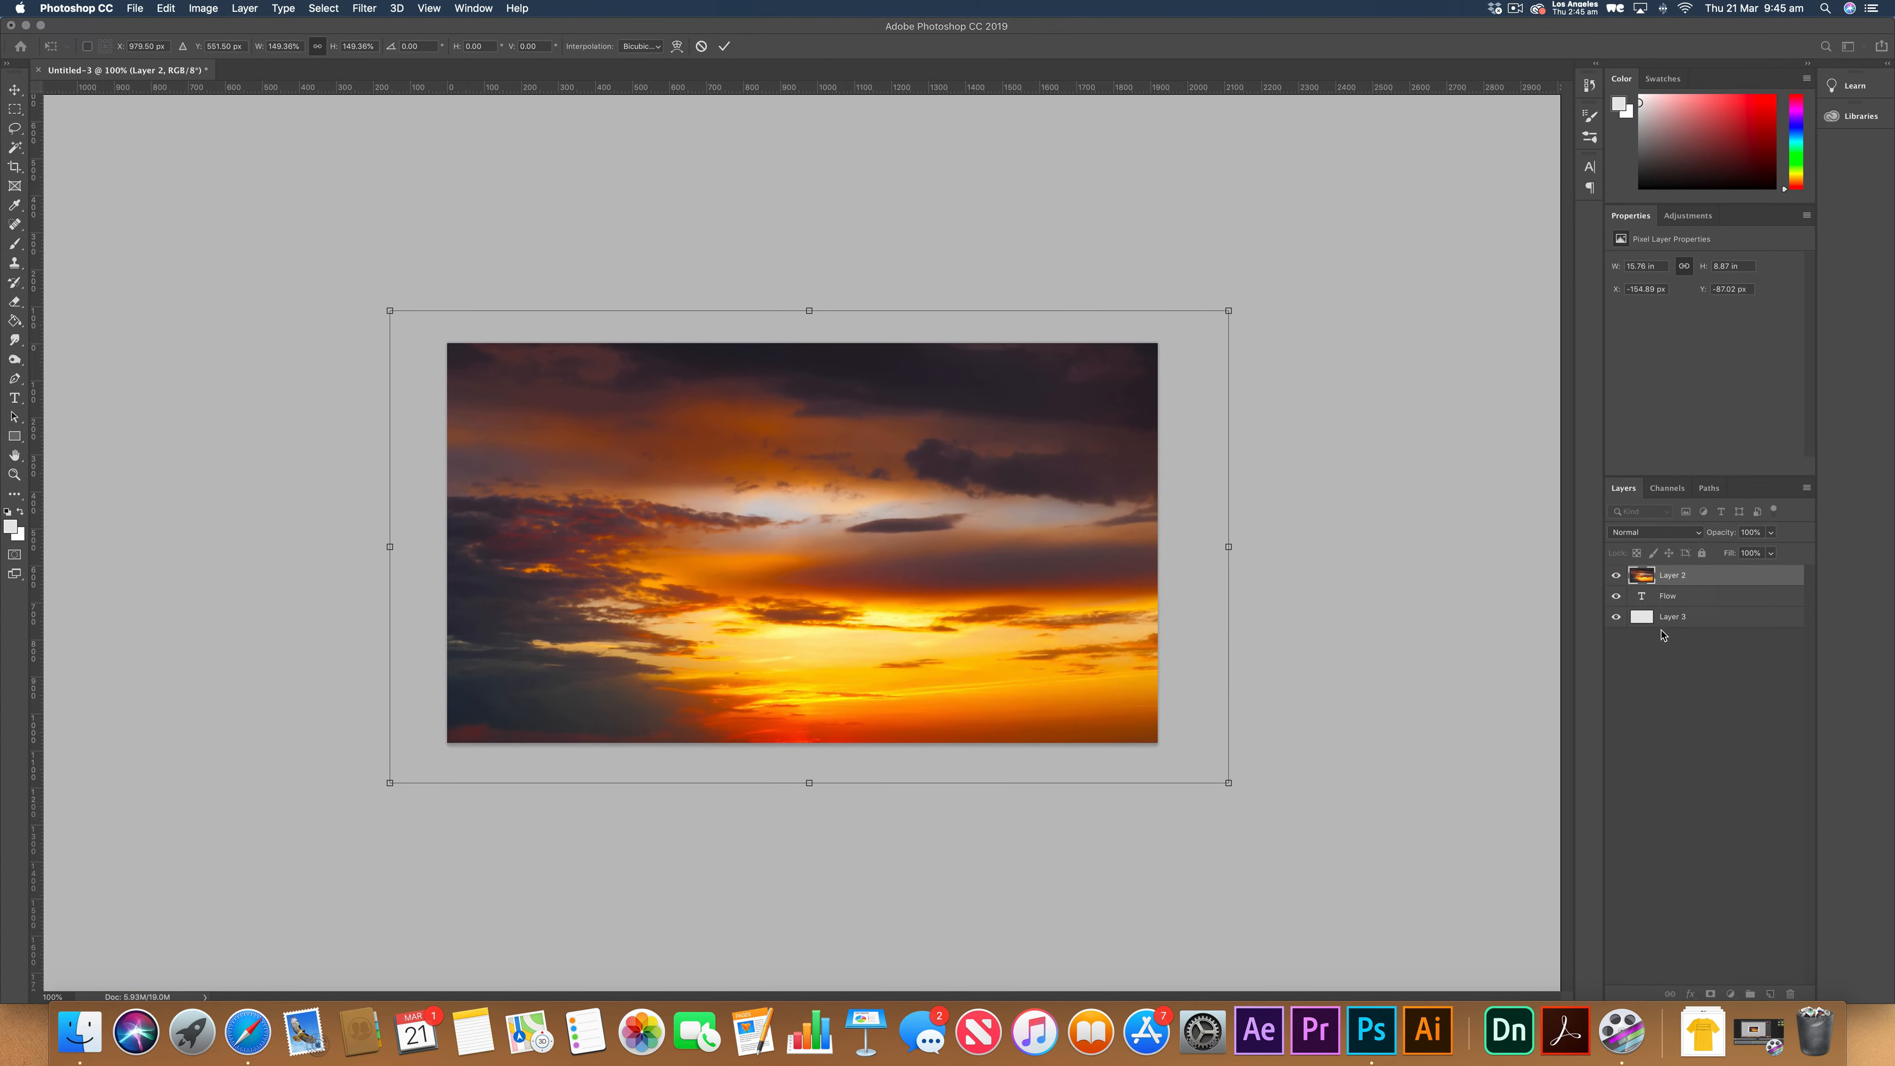
Mask the sunset layer with the outline of the Flow text, and delete the Flow text layer.
click(1666, 608)
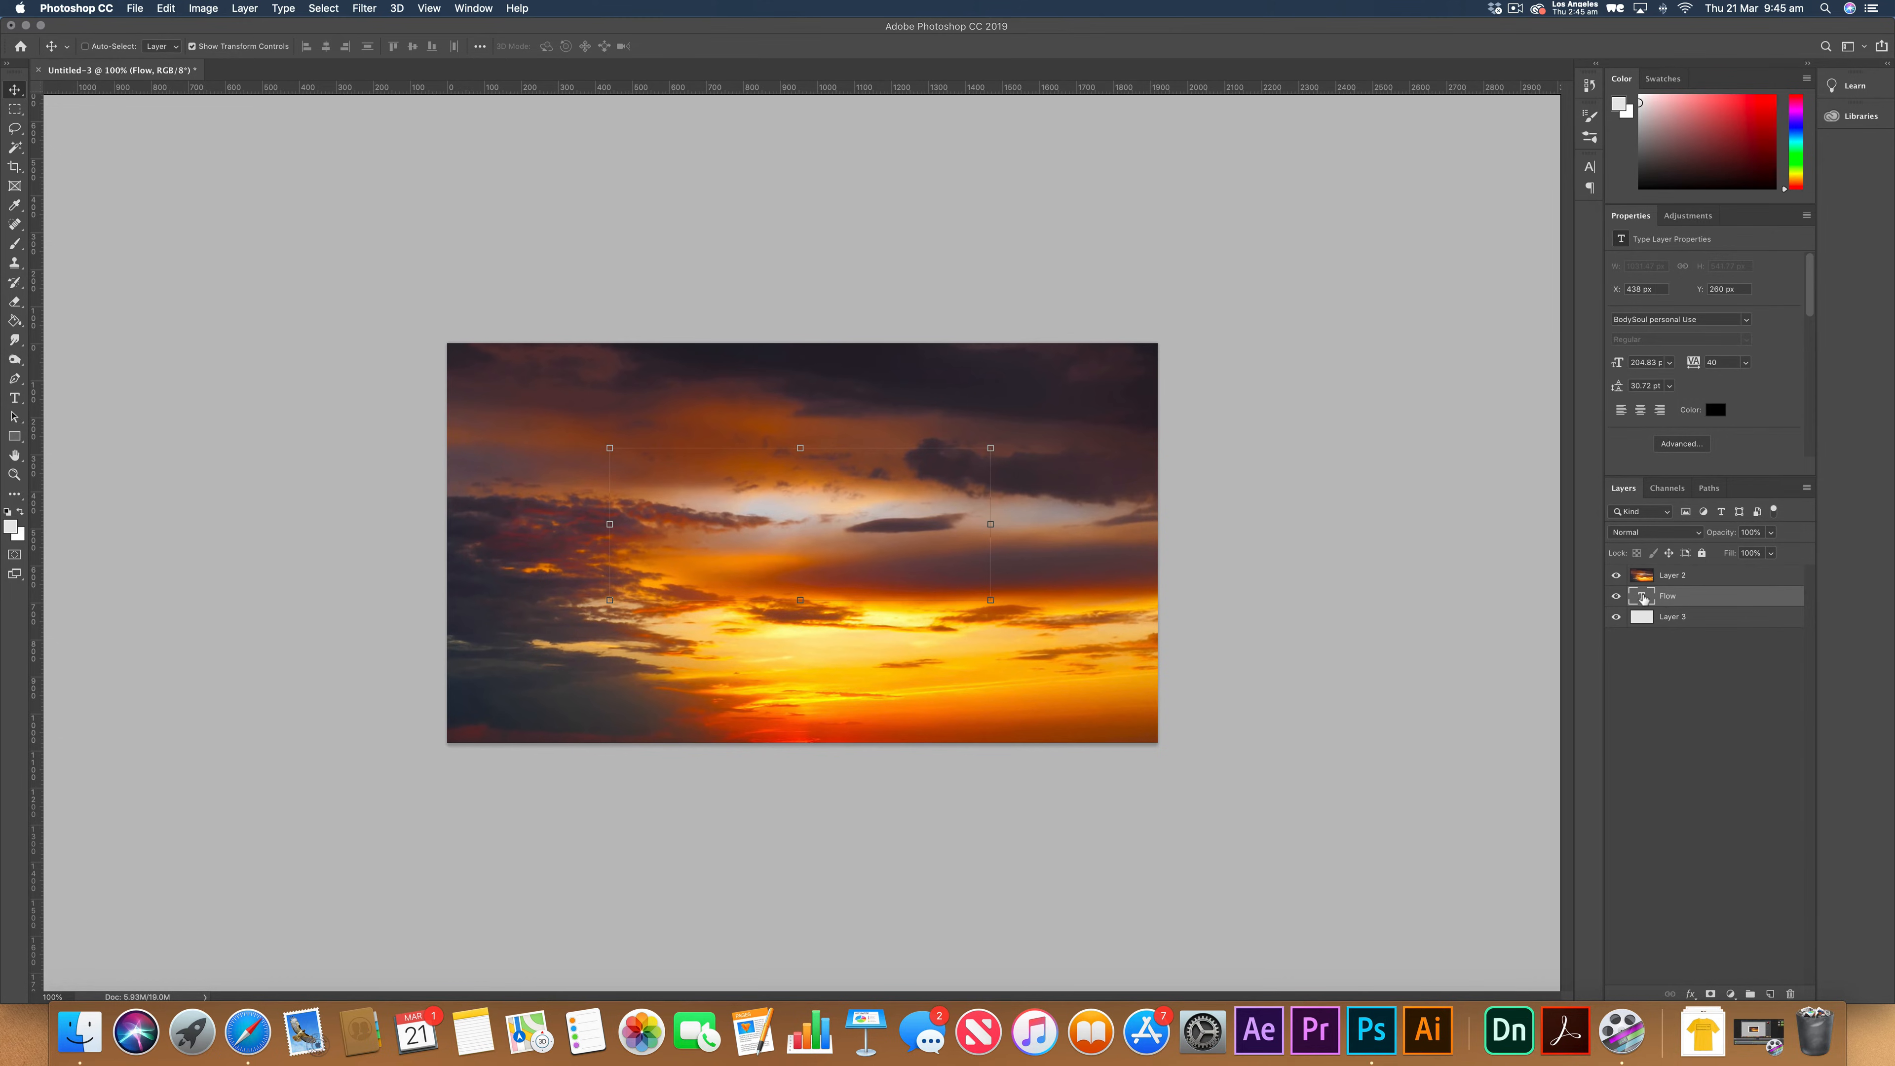
super+click(1641, 596)
click(1704, 575)
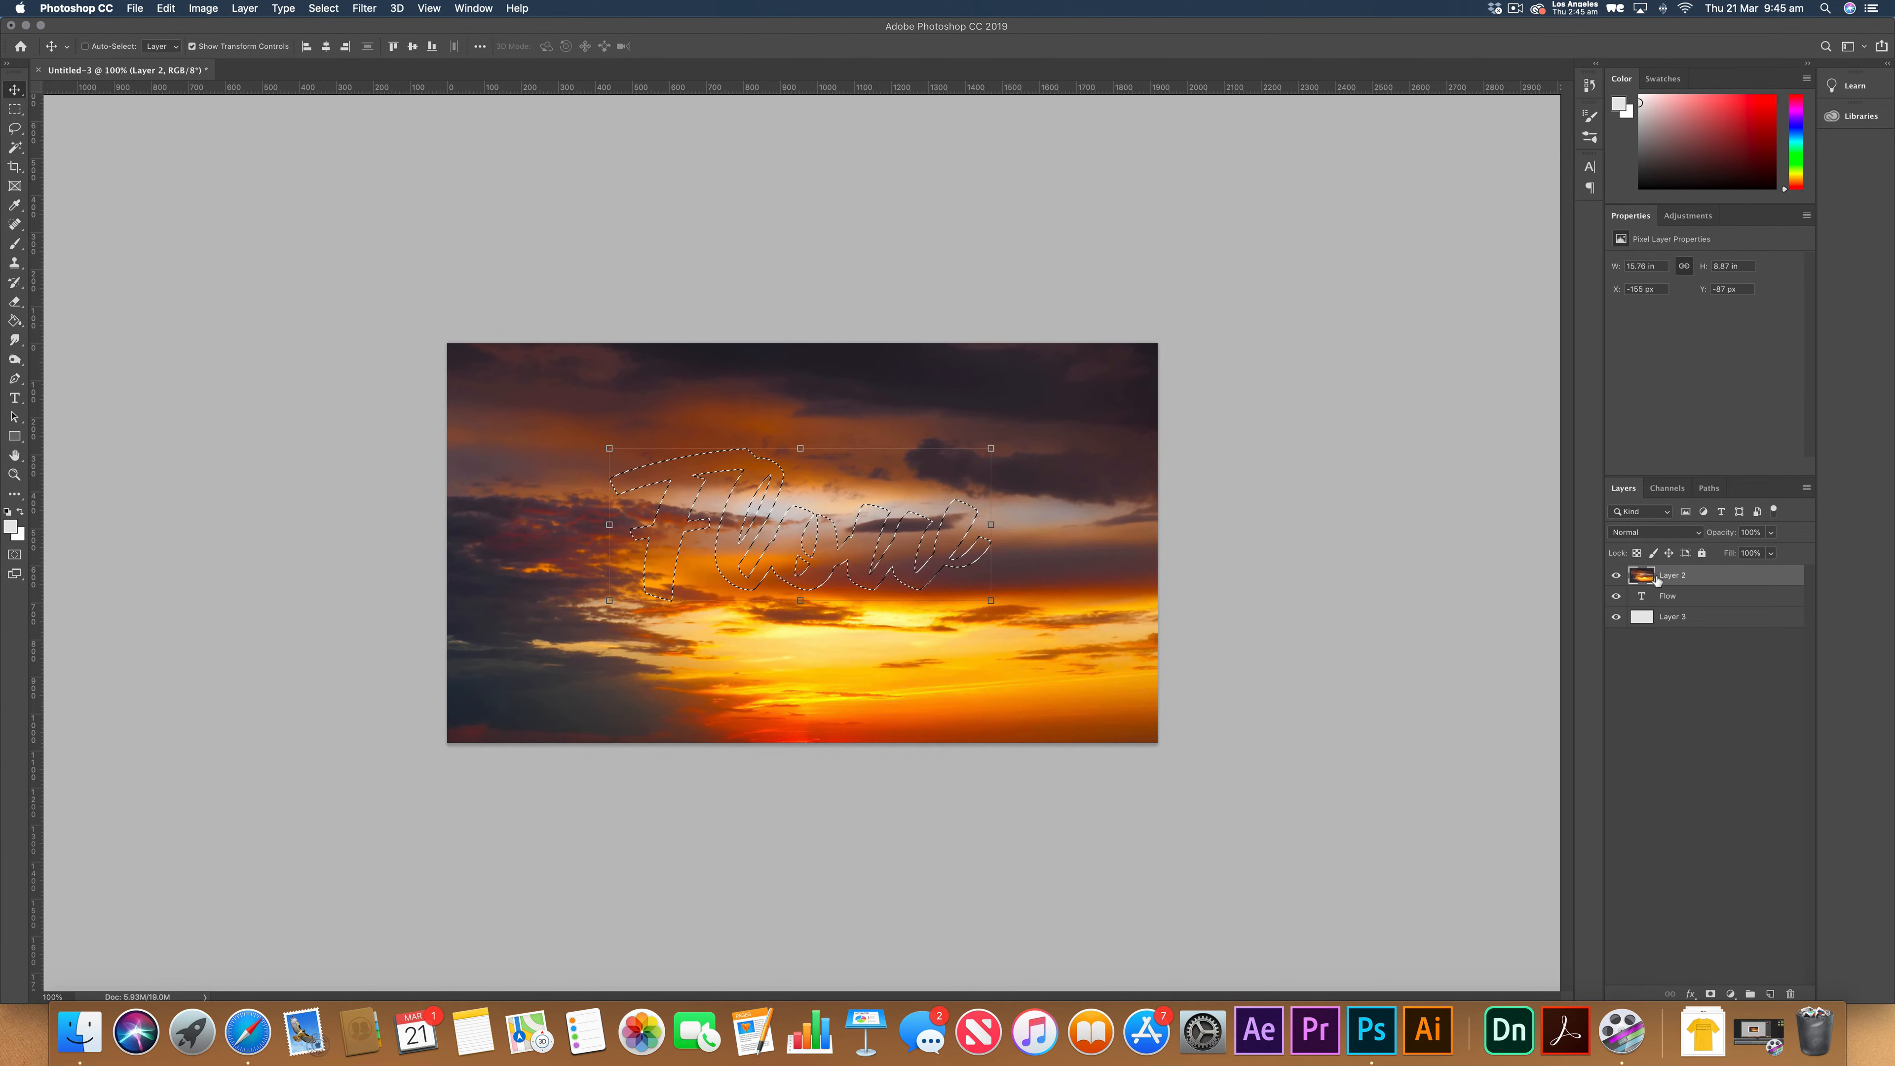
click(1710, 994)
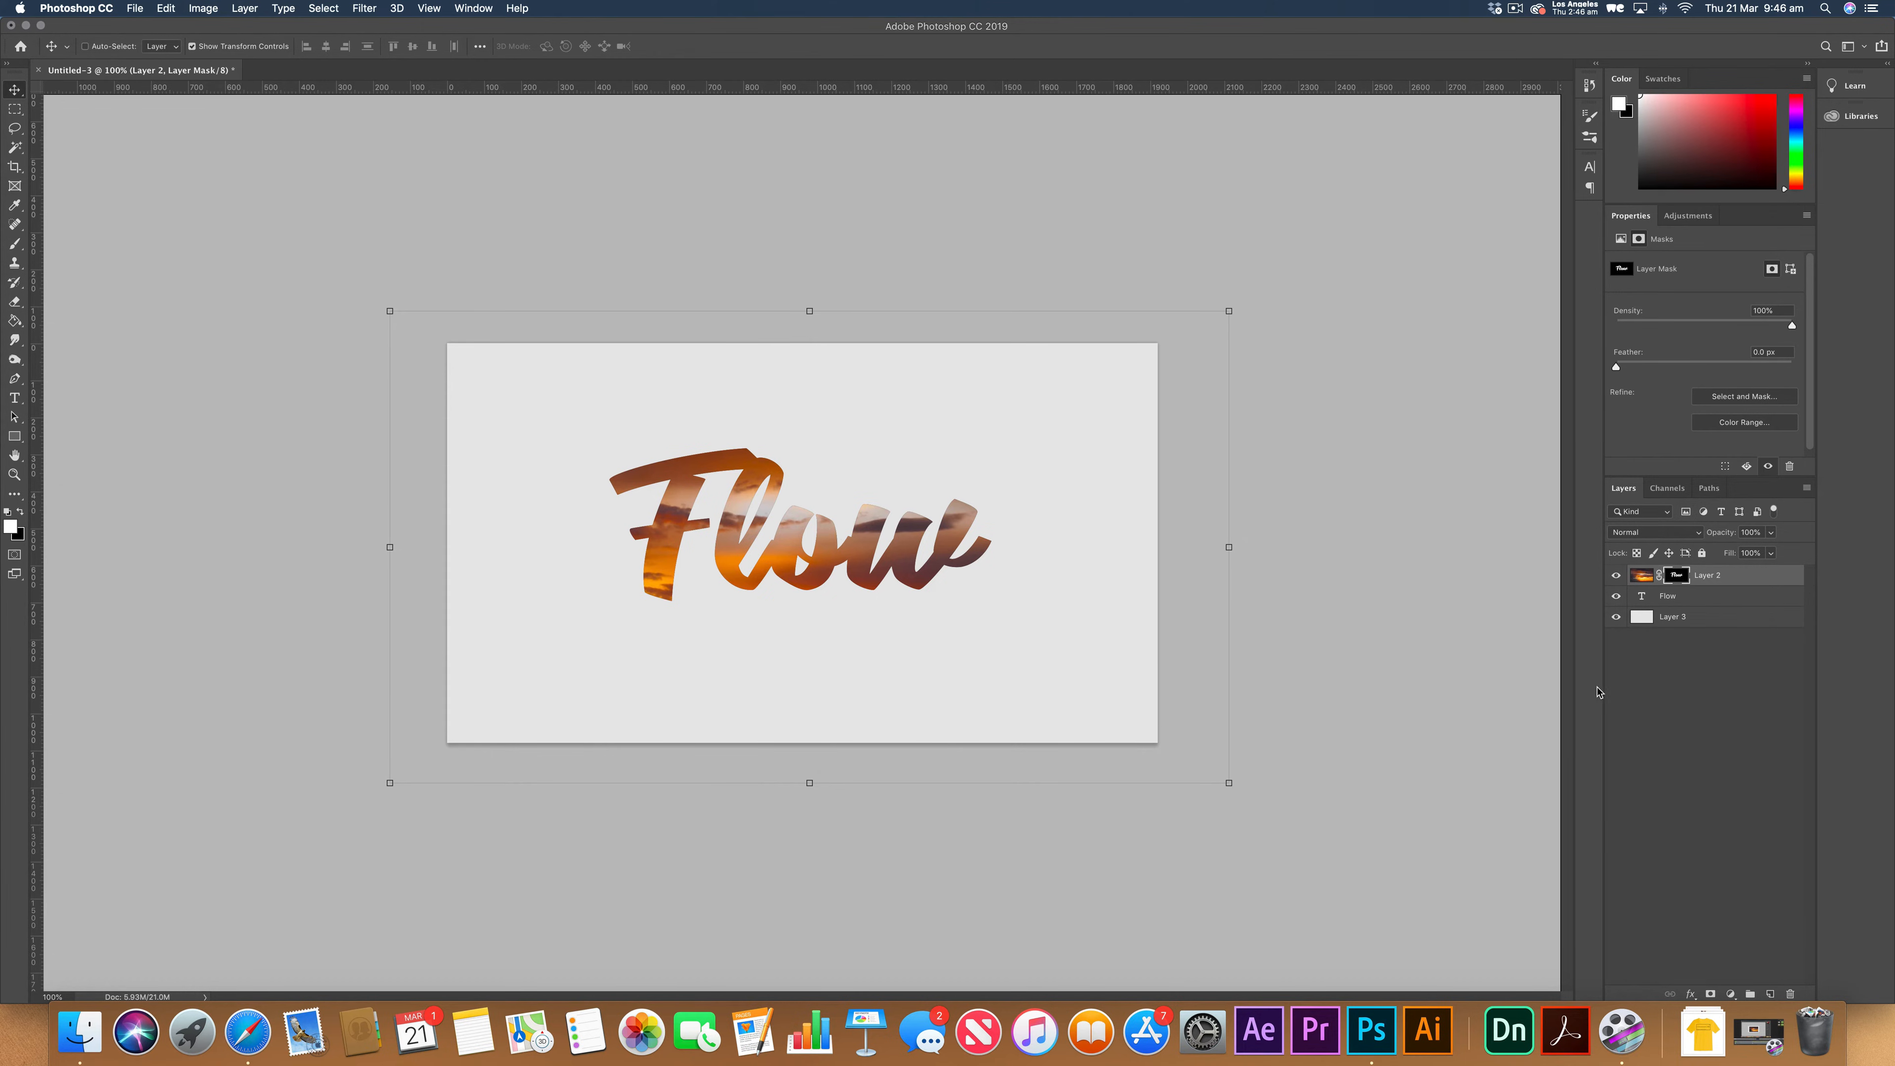
click(1696, 601)
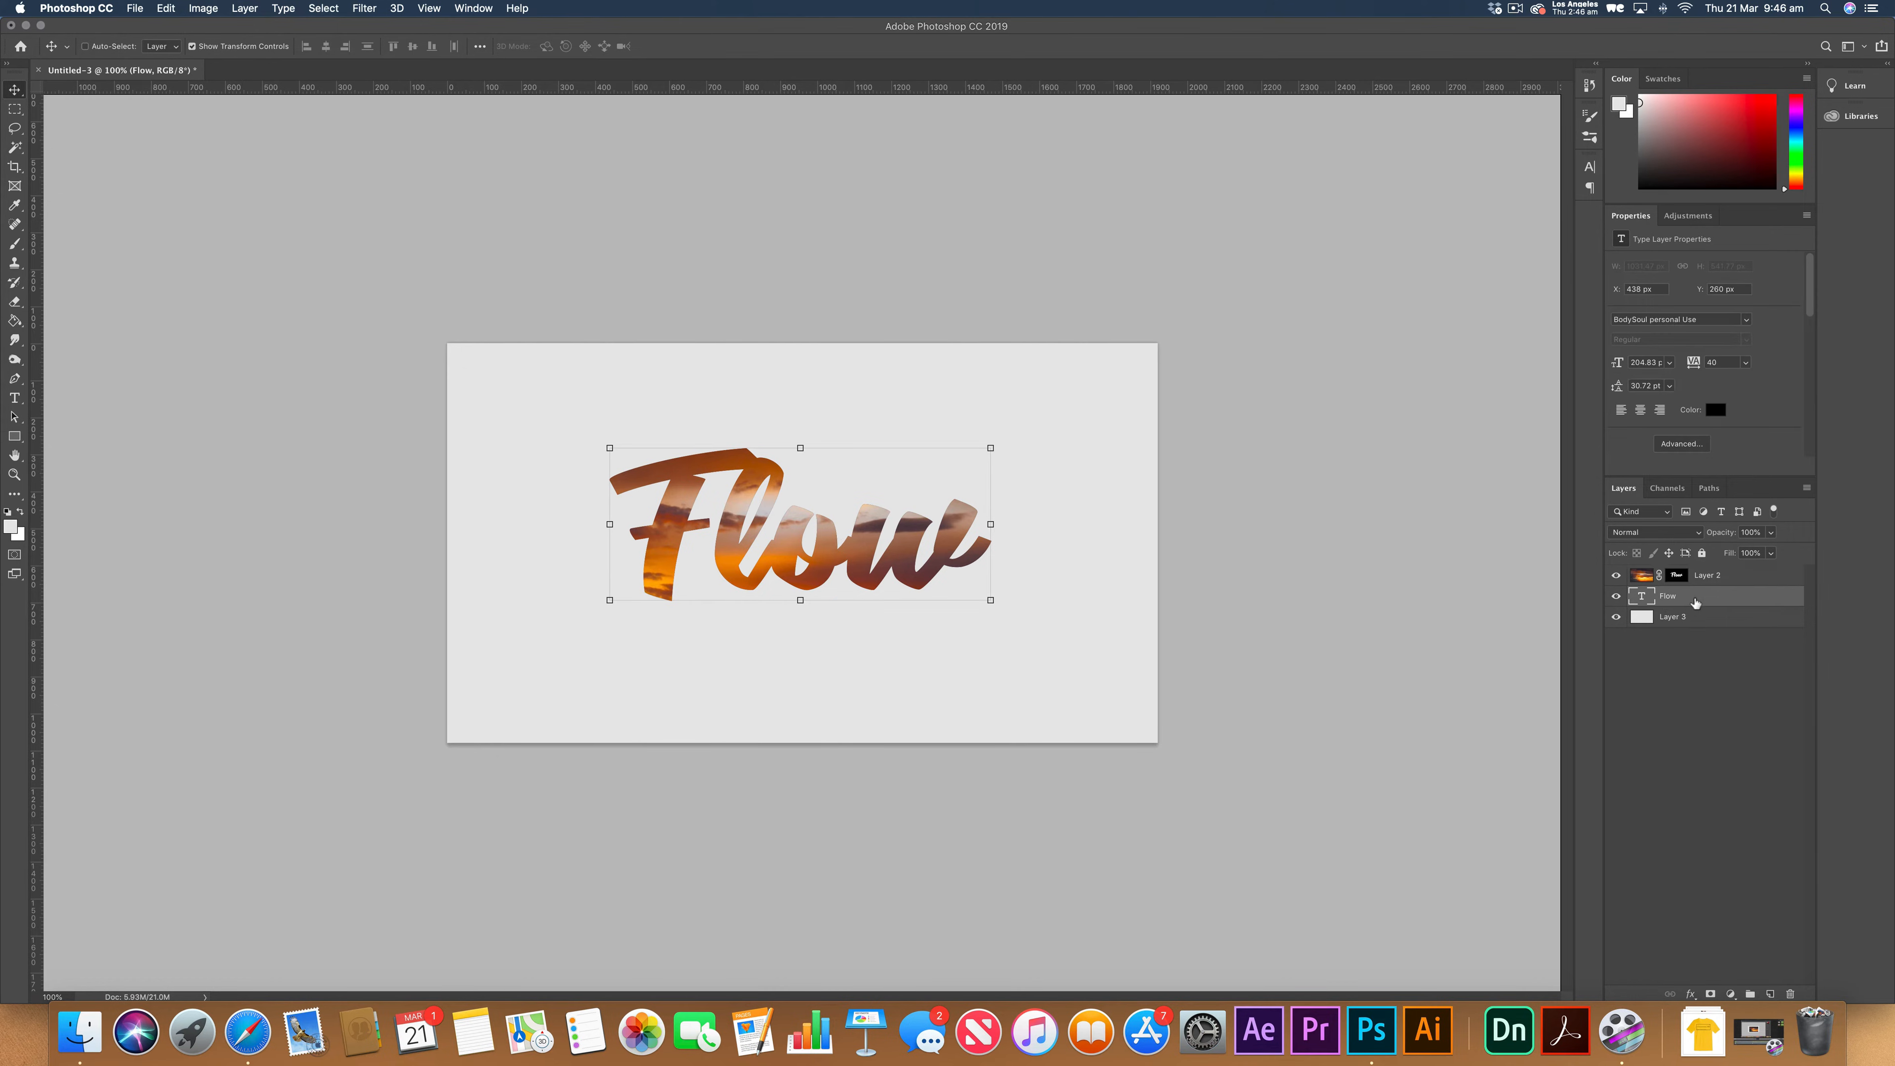
key(Delete)
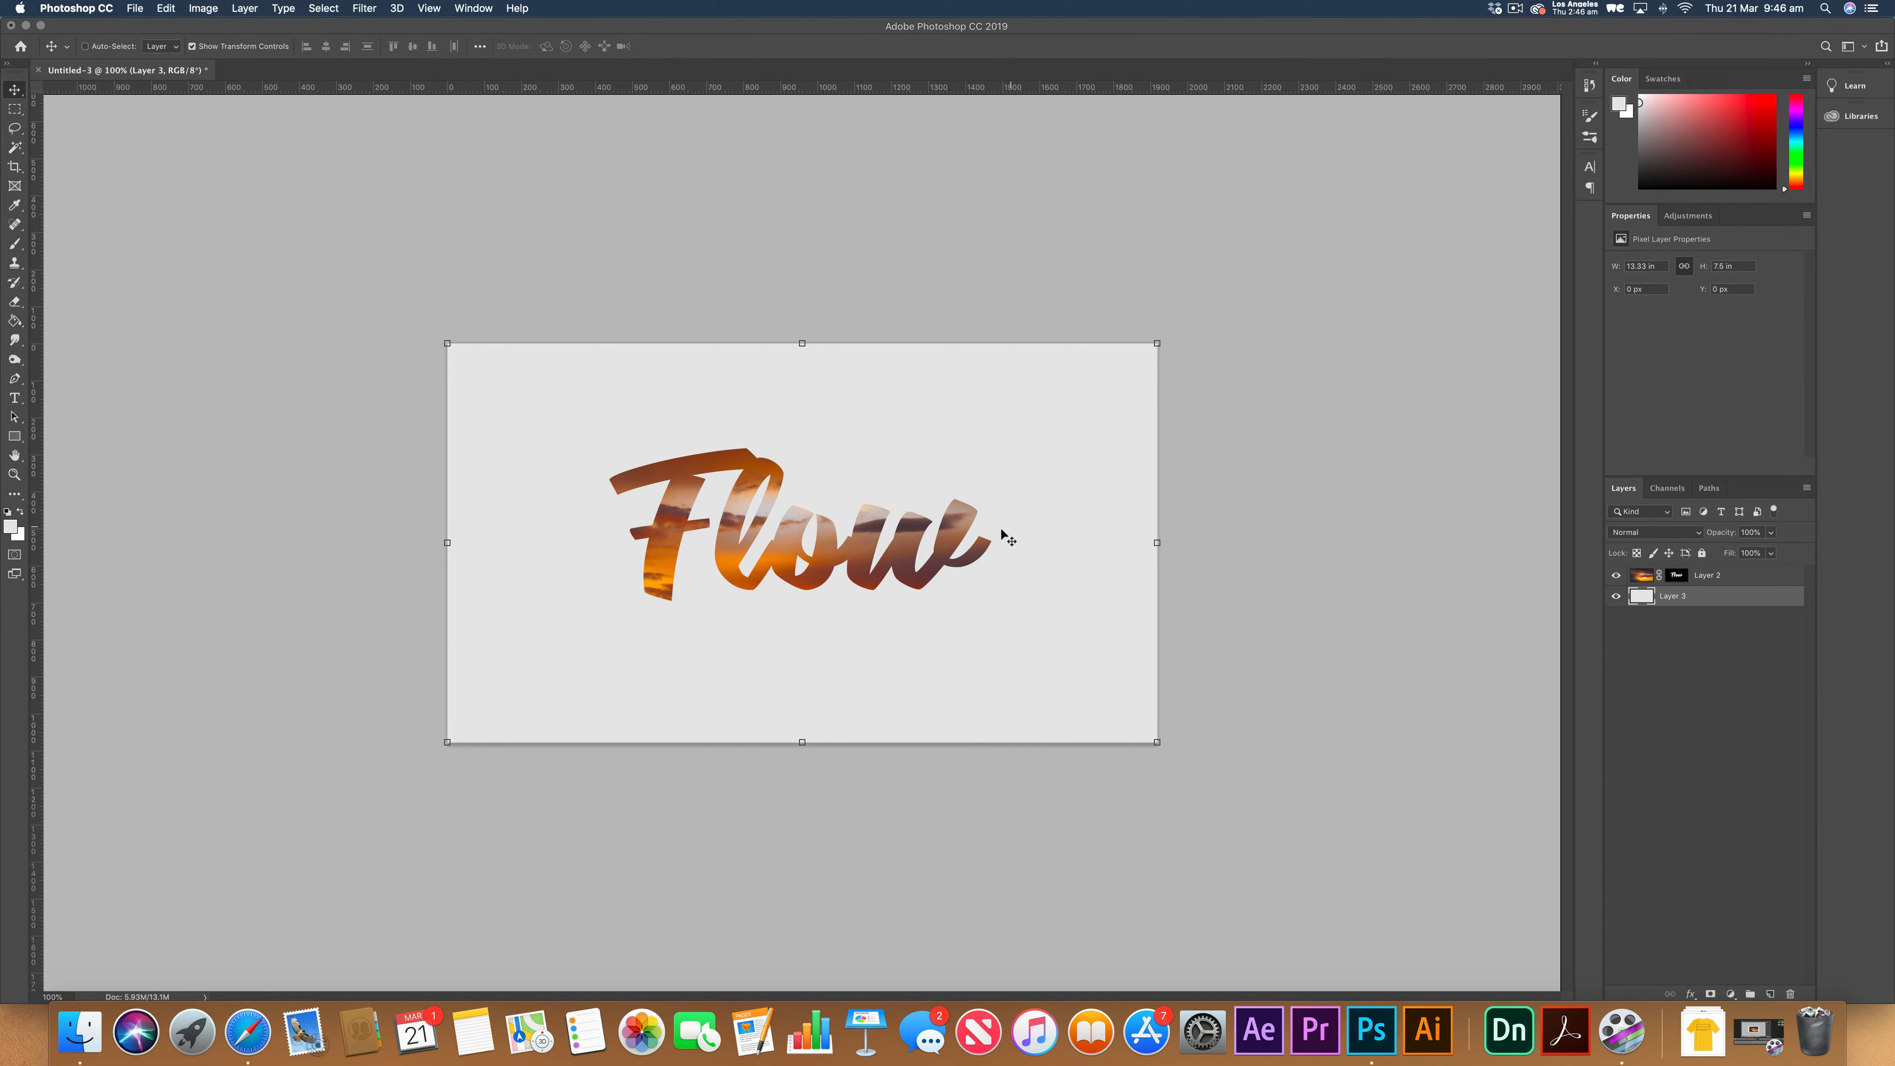
Reposition and scale the unlinked sunset image inside the lettering to about 14.89 by 8.37 in, leaving the mask in place.
click(1641, 577)
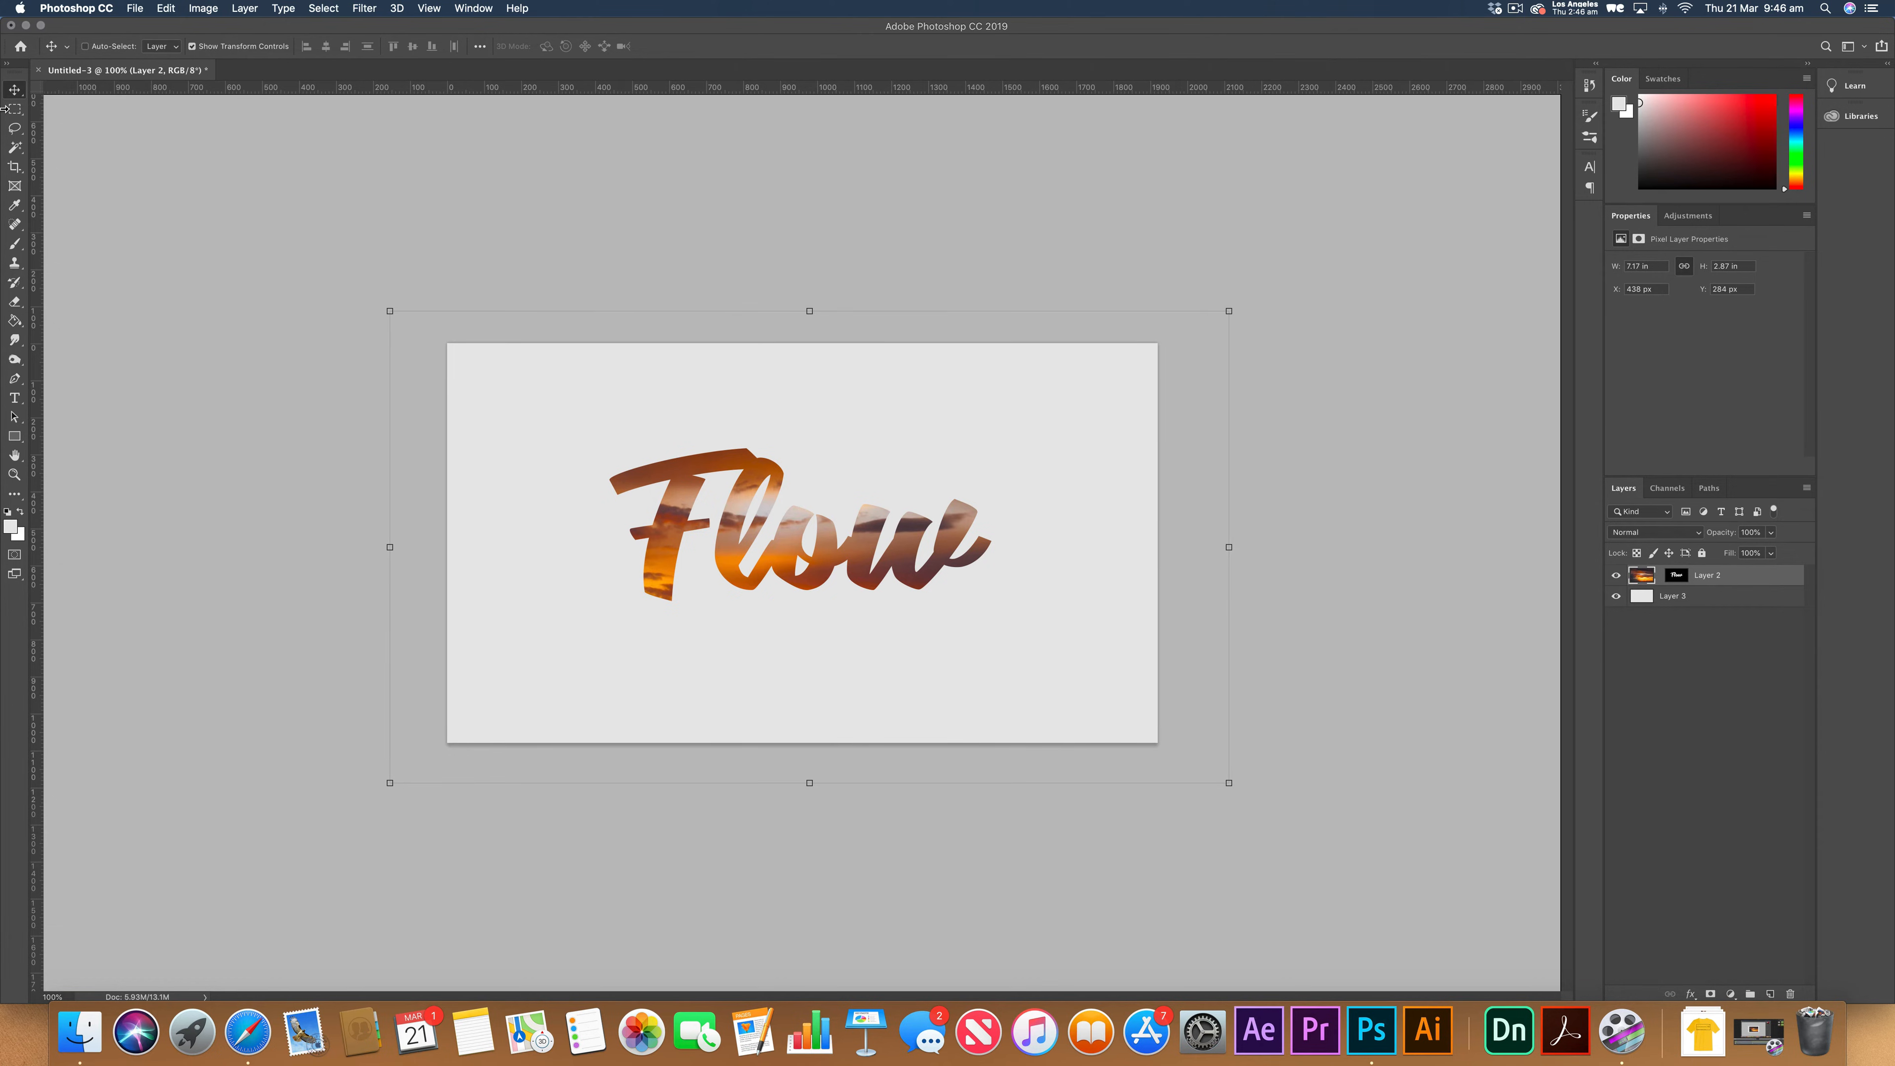
mouse_move(896, 592)
mouse_down()
mouse_move(841, 591)
mouse_move(939, 600)
mouse_move(918, 603)
mouse_up()
drag(410, 795, 283, 868)
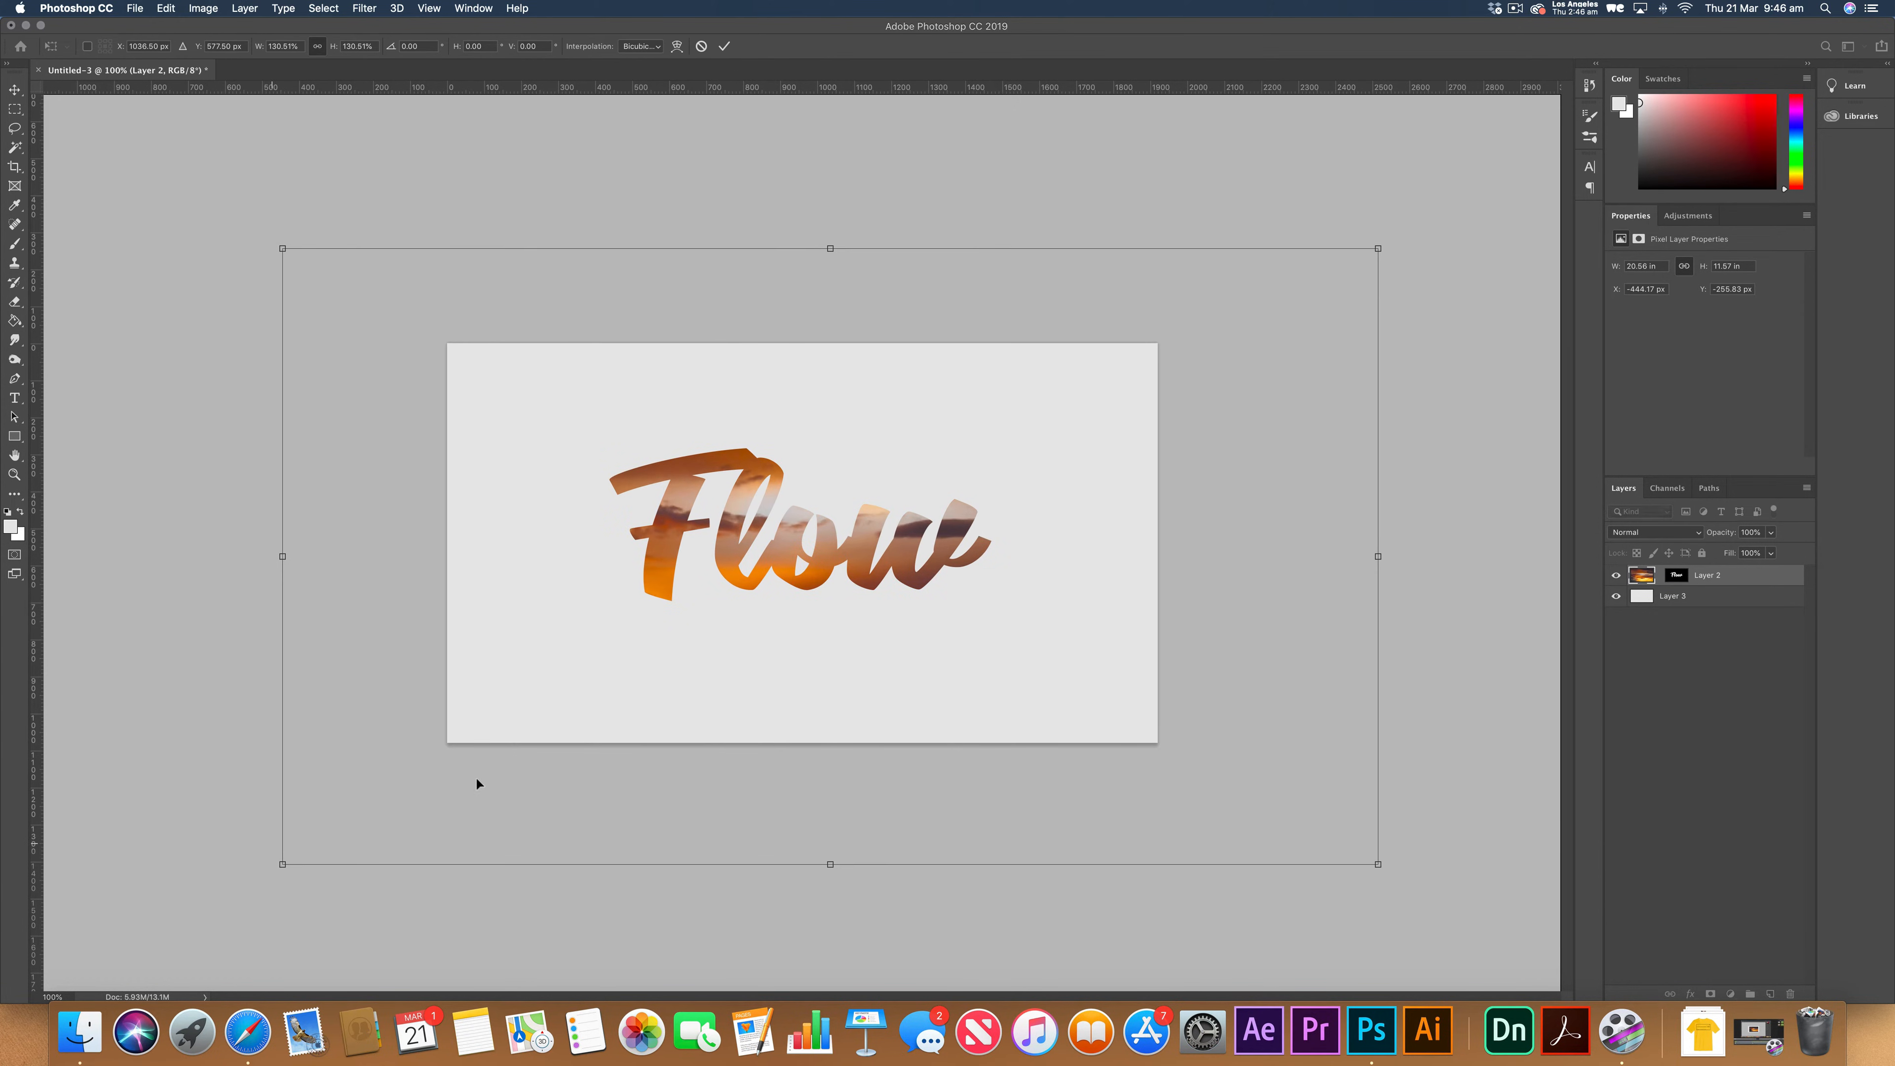
drag(709, 668, 851, 680)
drag(406, 875, 620, 755)
drag(940, 641, 765, 658)
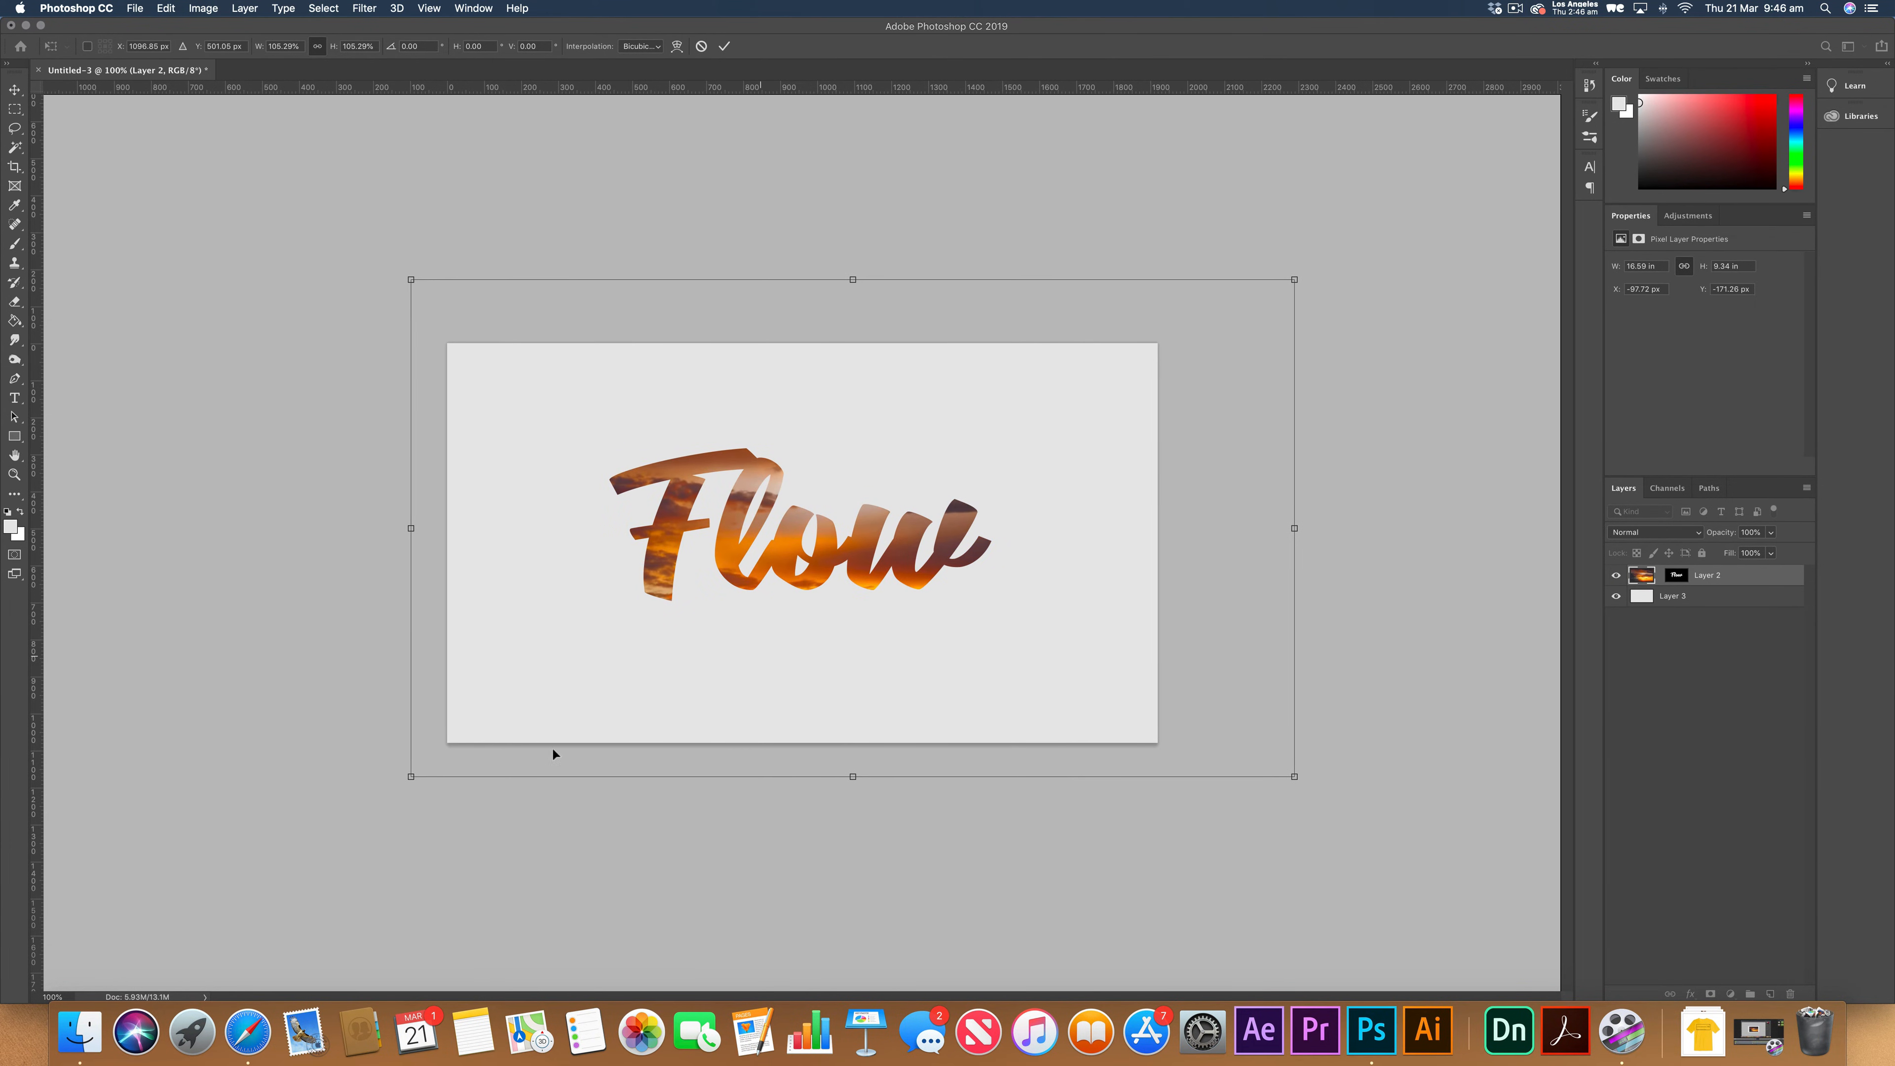
drag(411, 776, 519, 711)
mouse_move(690, 644)
mouse_down()
mouse_move(621, 656)
mouse_move(619, 635)
mouse_move(670, 646)
mouse_up()
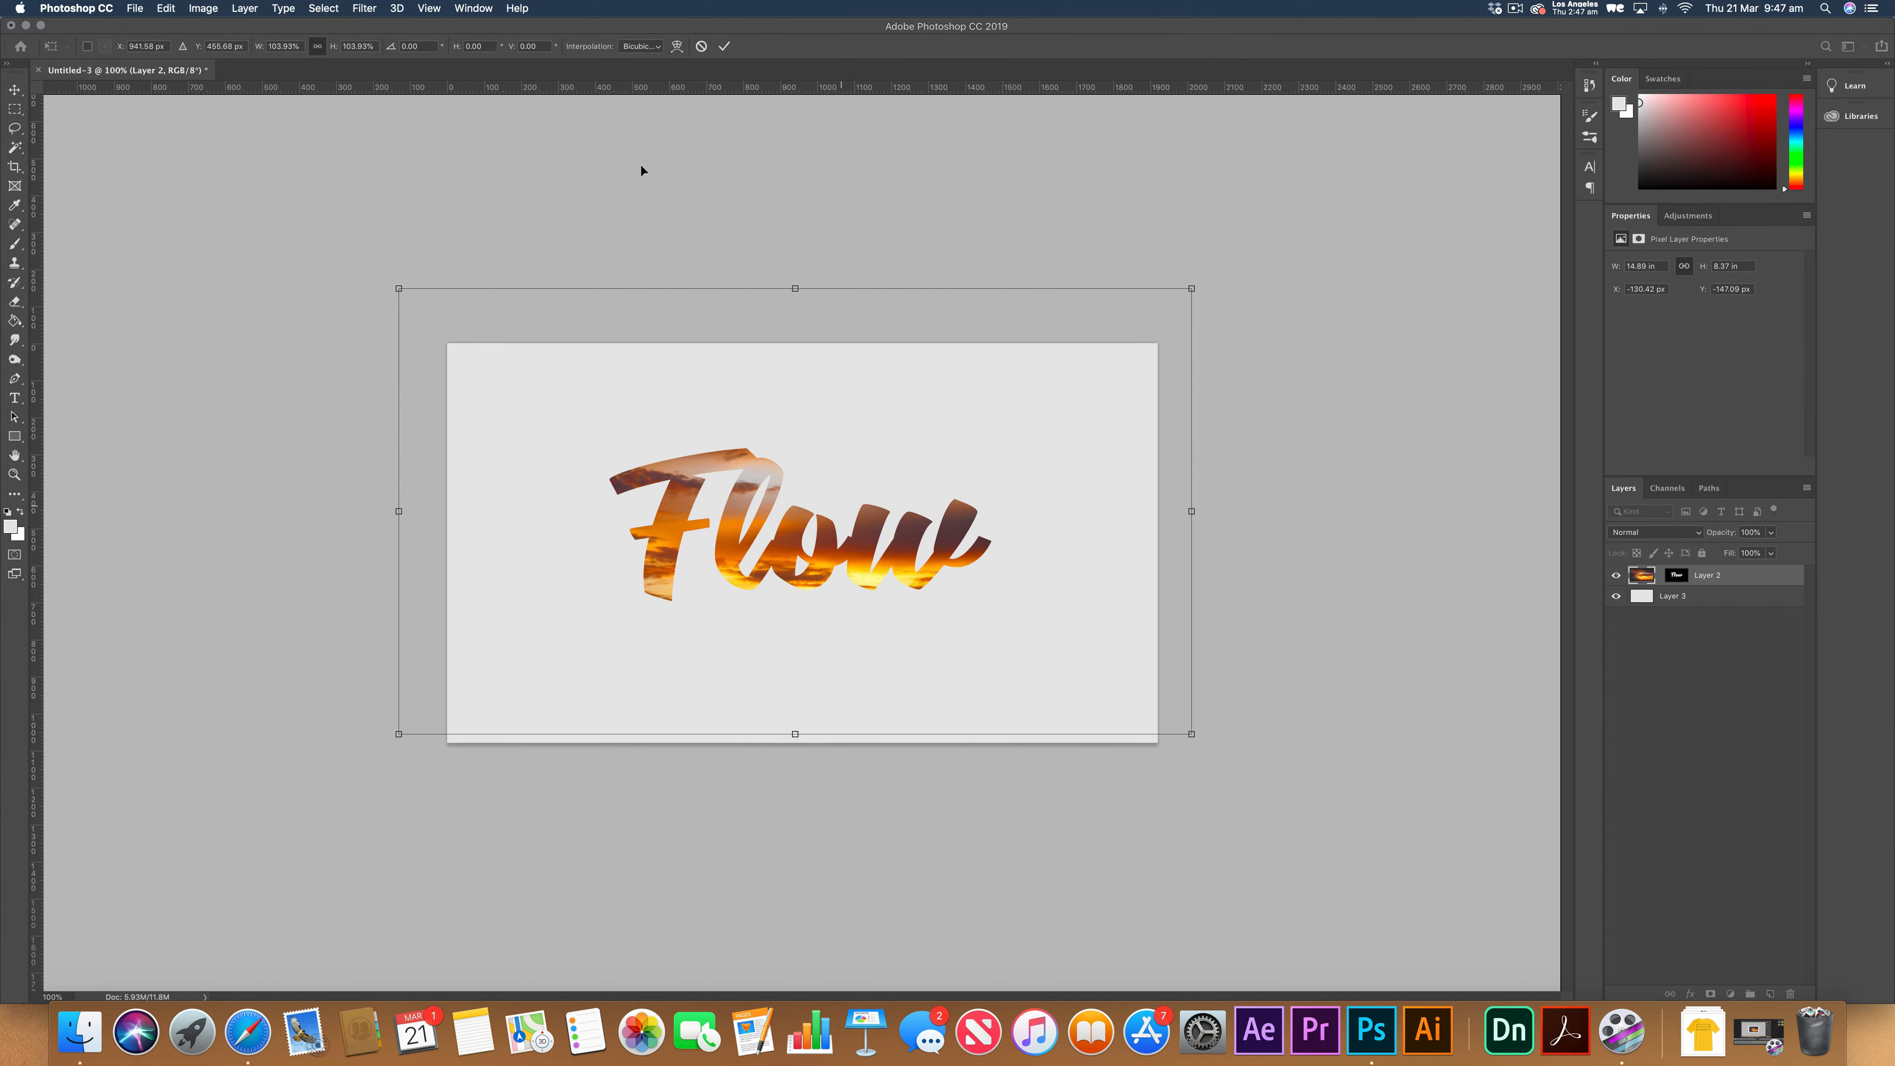
click(730, 45)
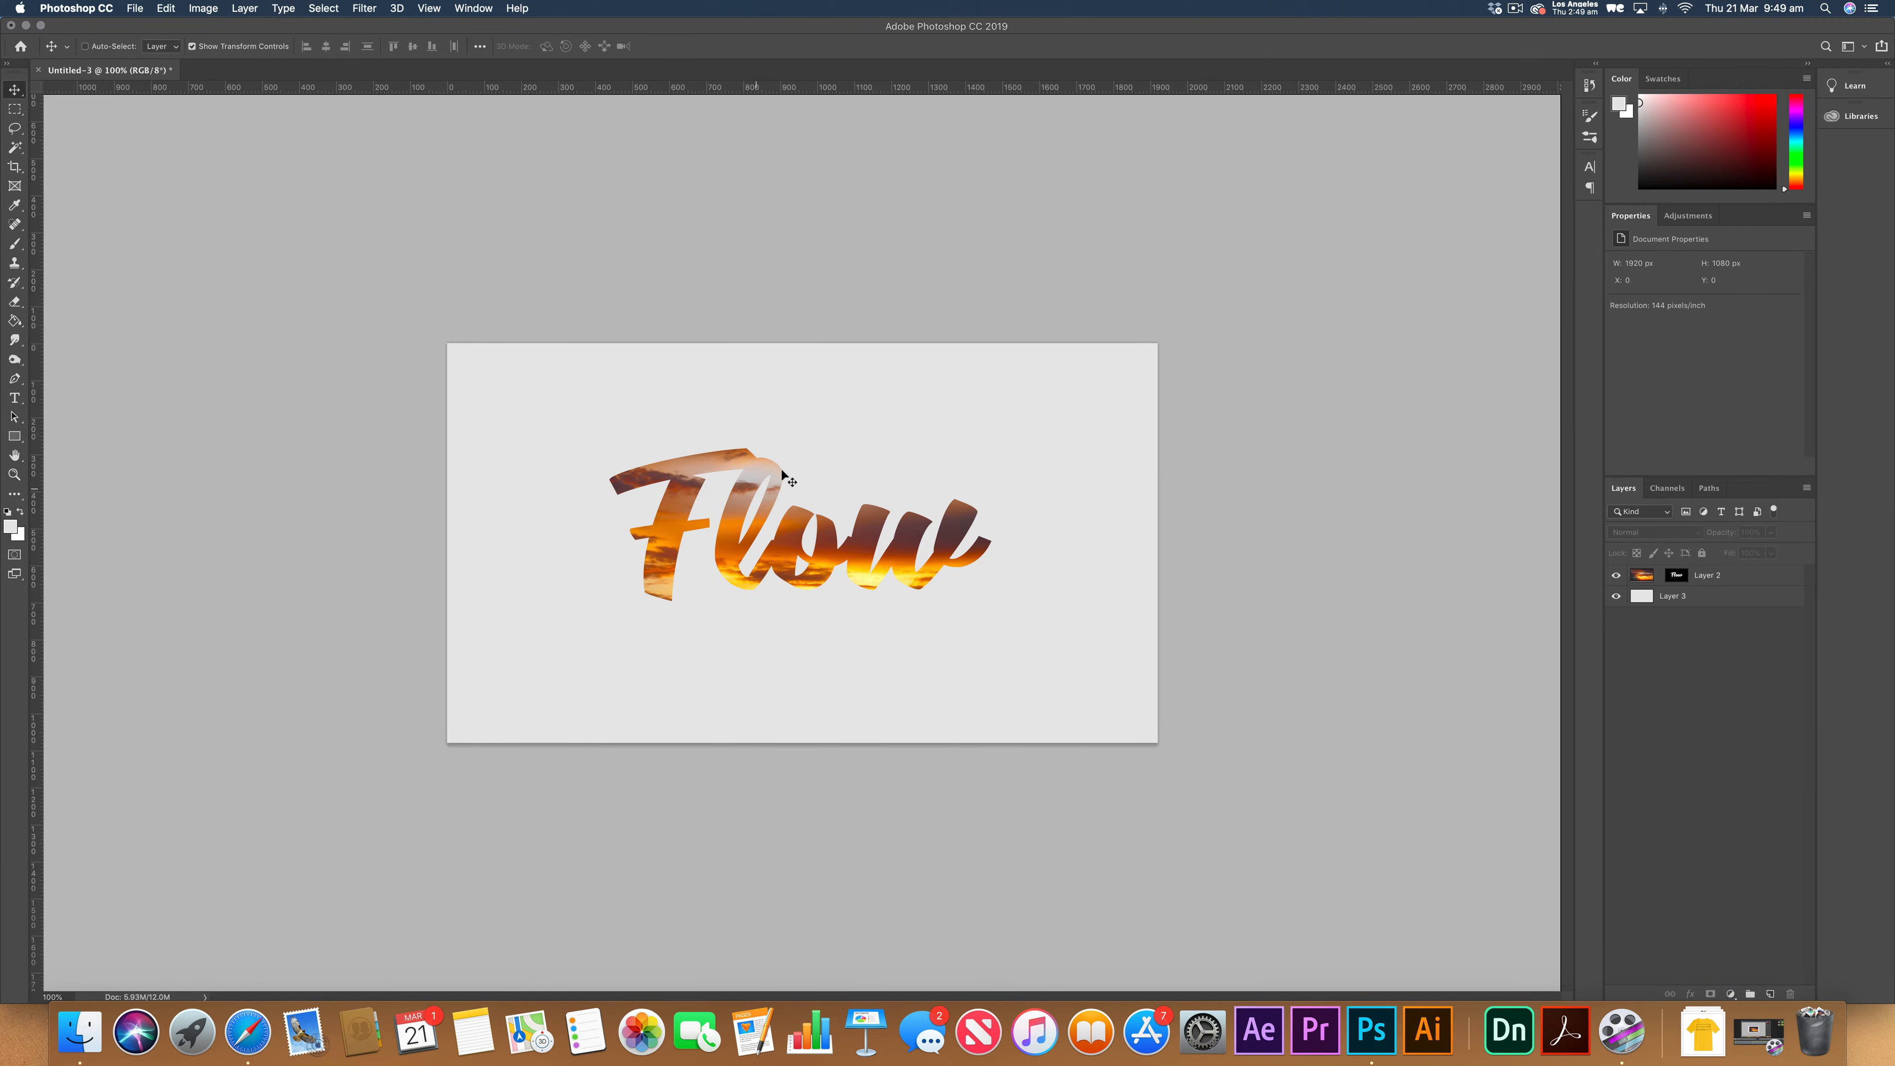
Apply the layer mask on Layer 2 and open the layer in the Liquify filter.
super+click(782, 485)
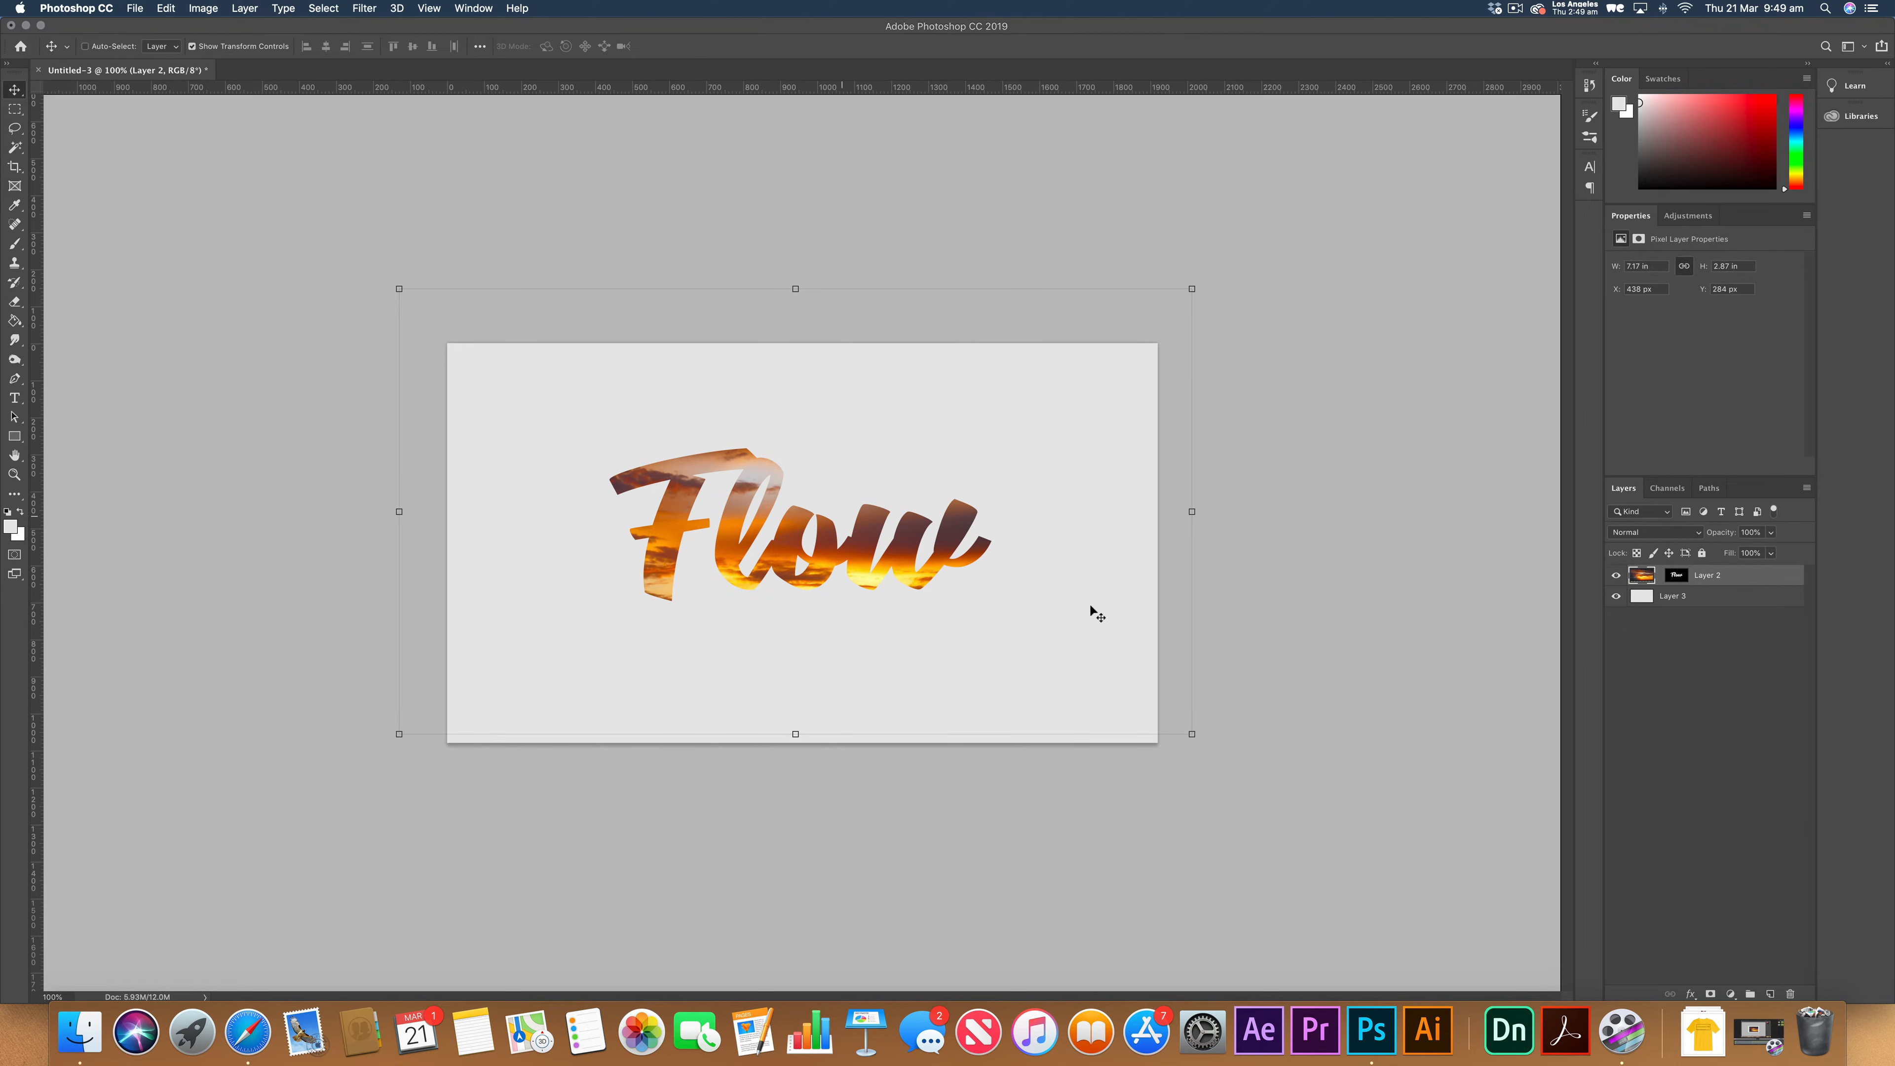
click(1675, 575)
right_click(1674, 575)
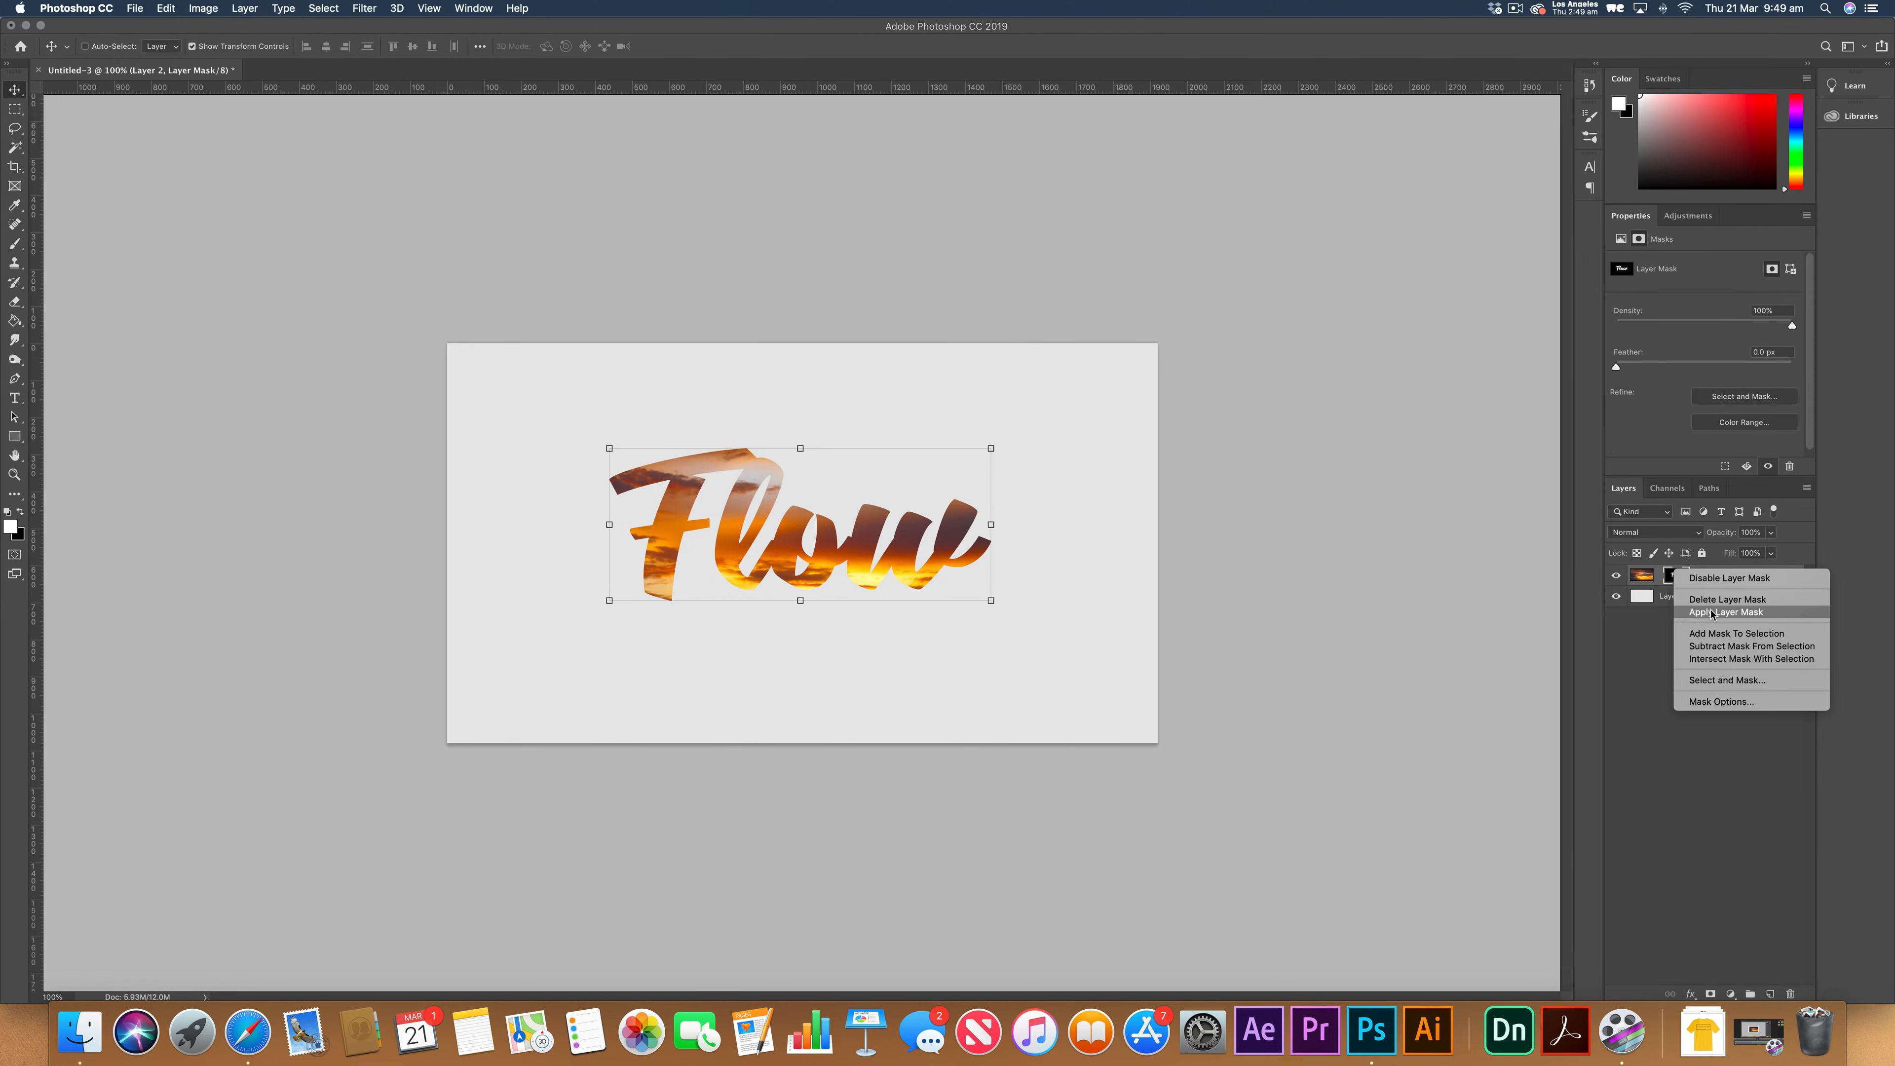
click(1738, 612)
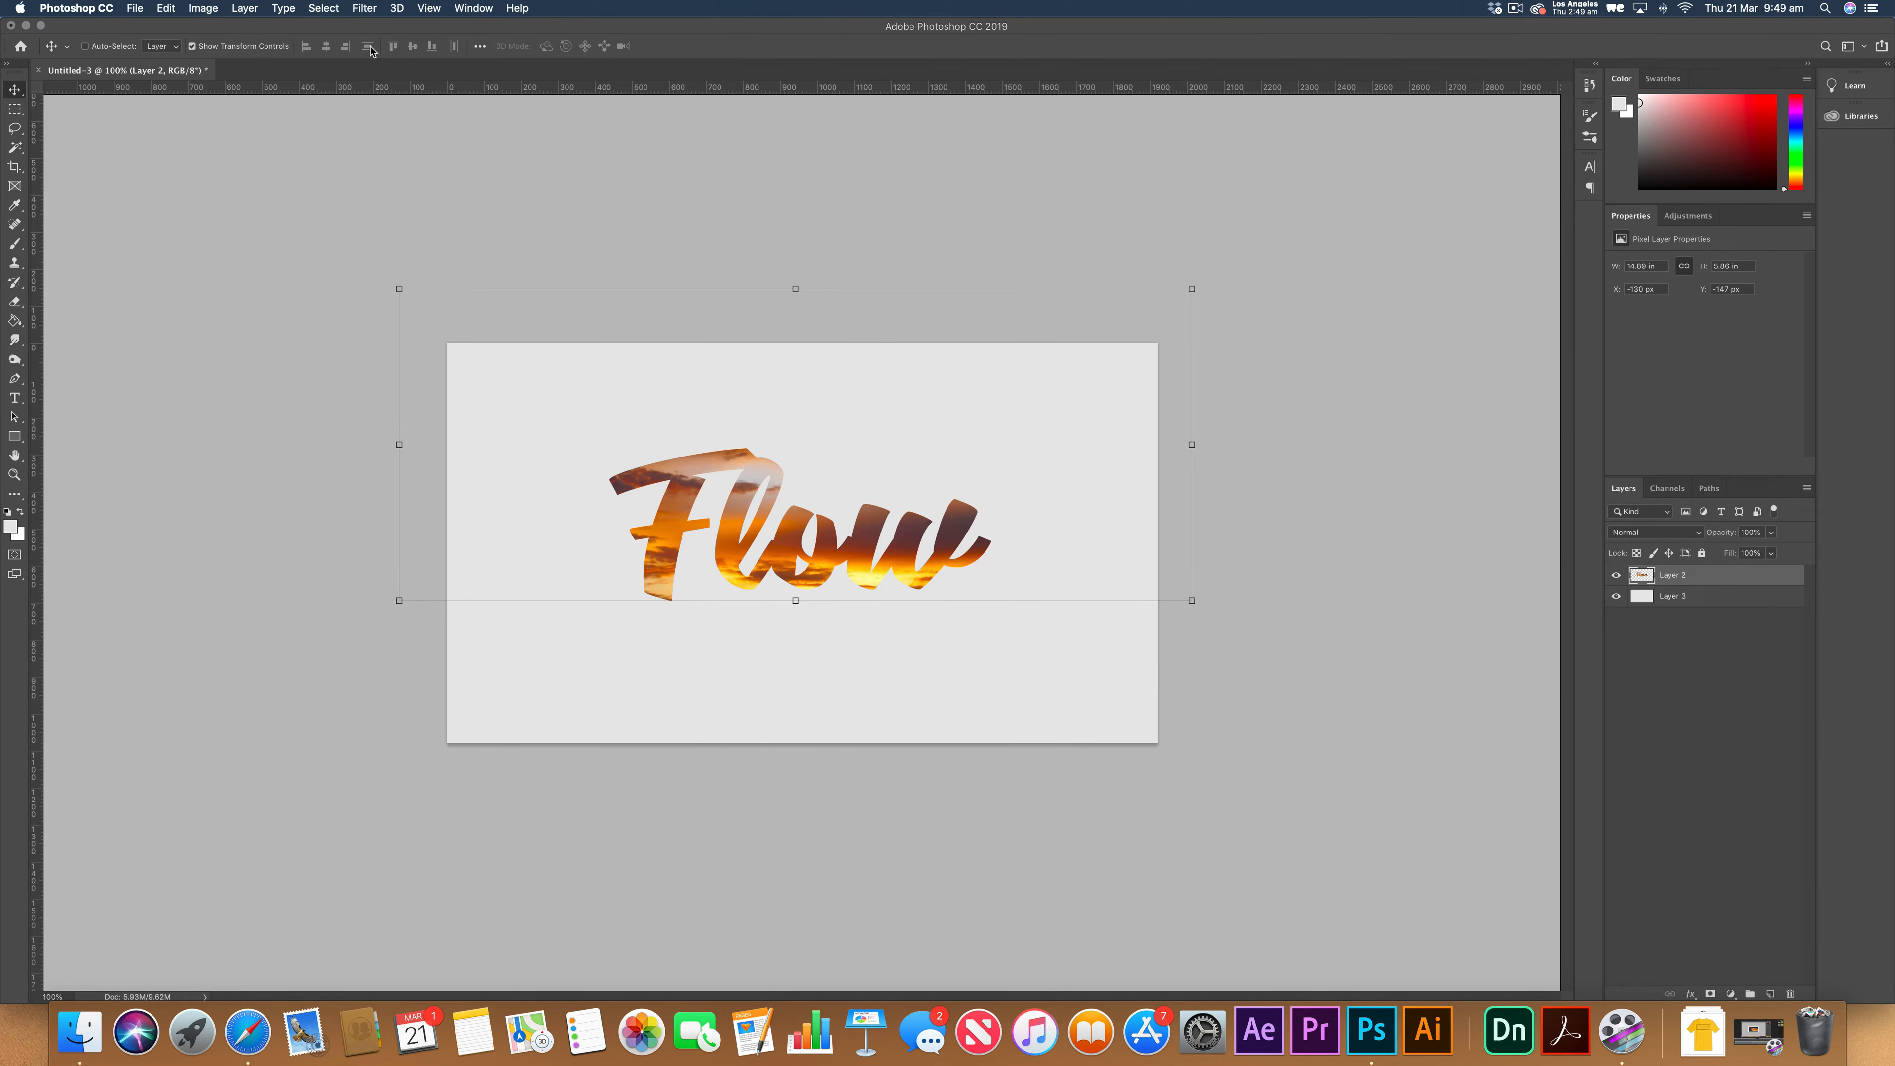
click(364, 9)
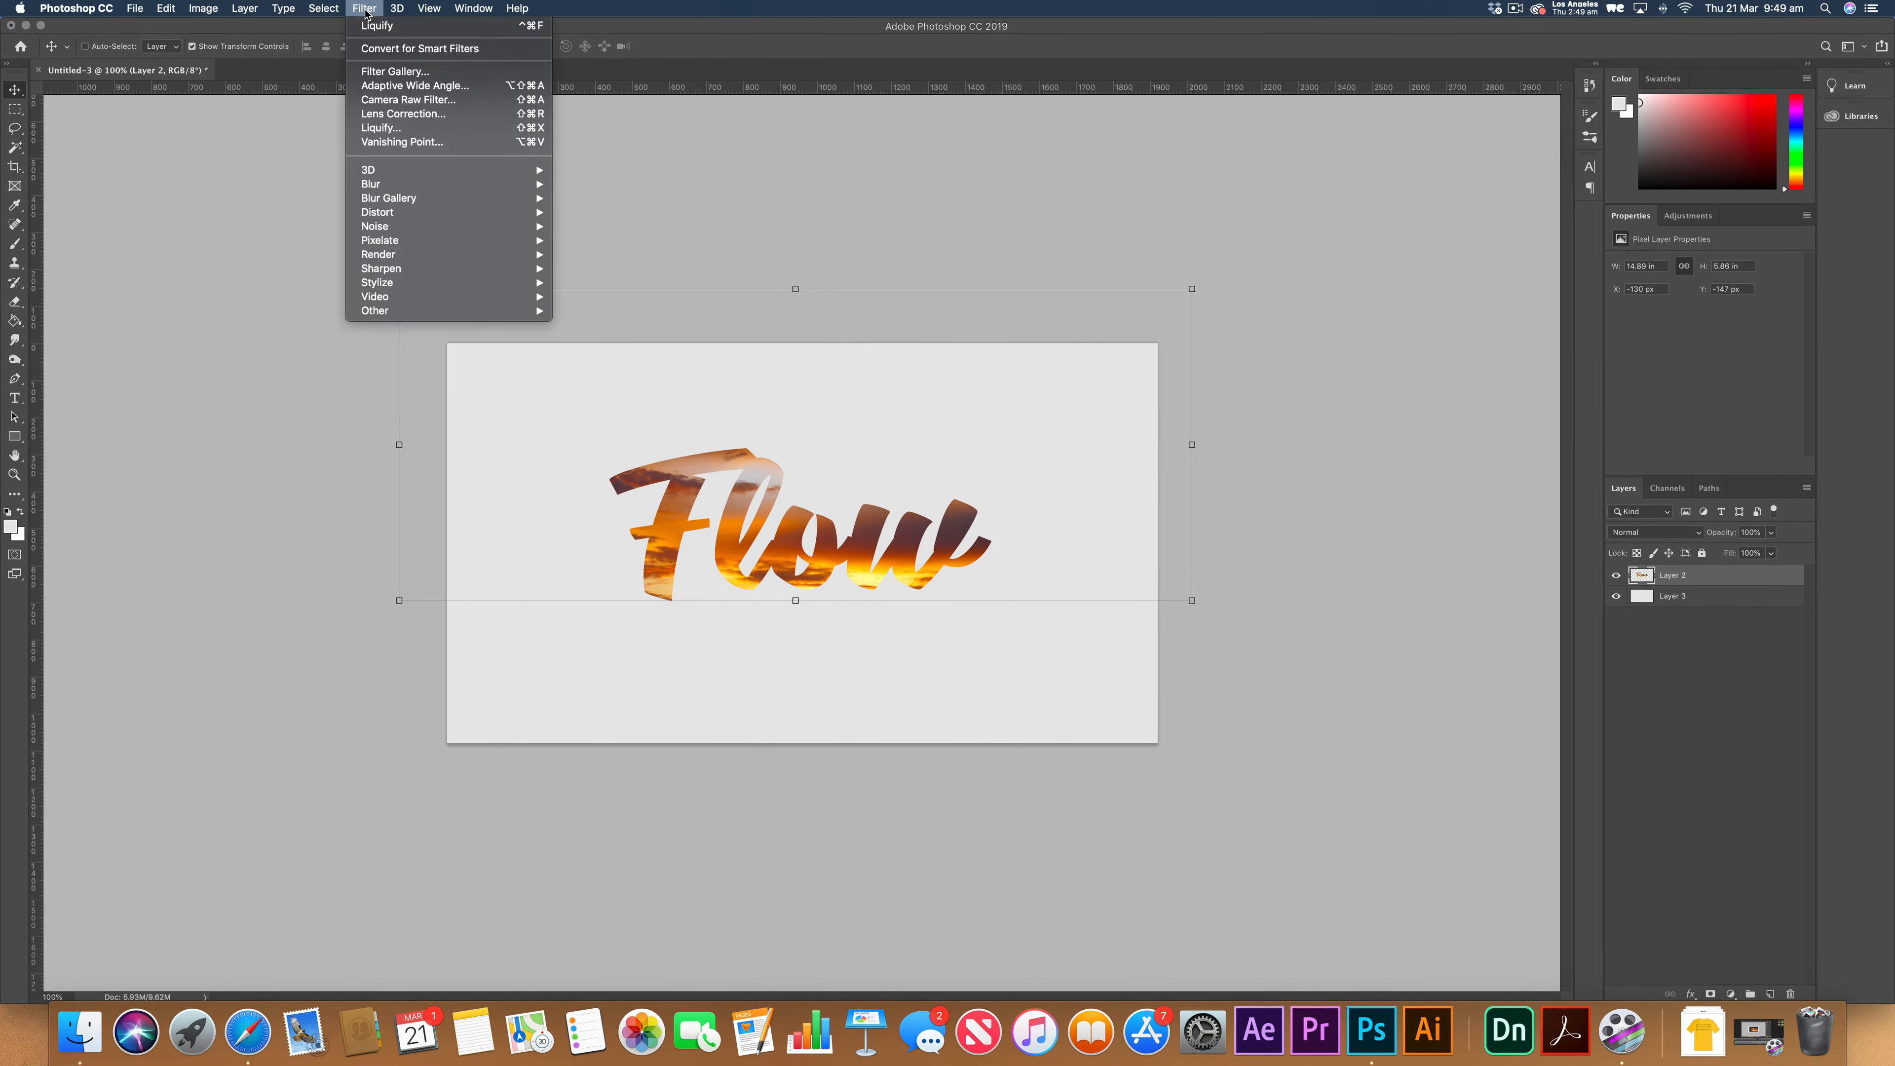
click(381, 128)
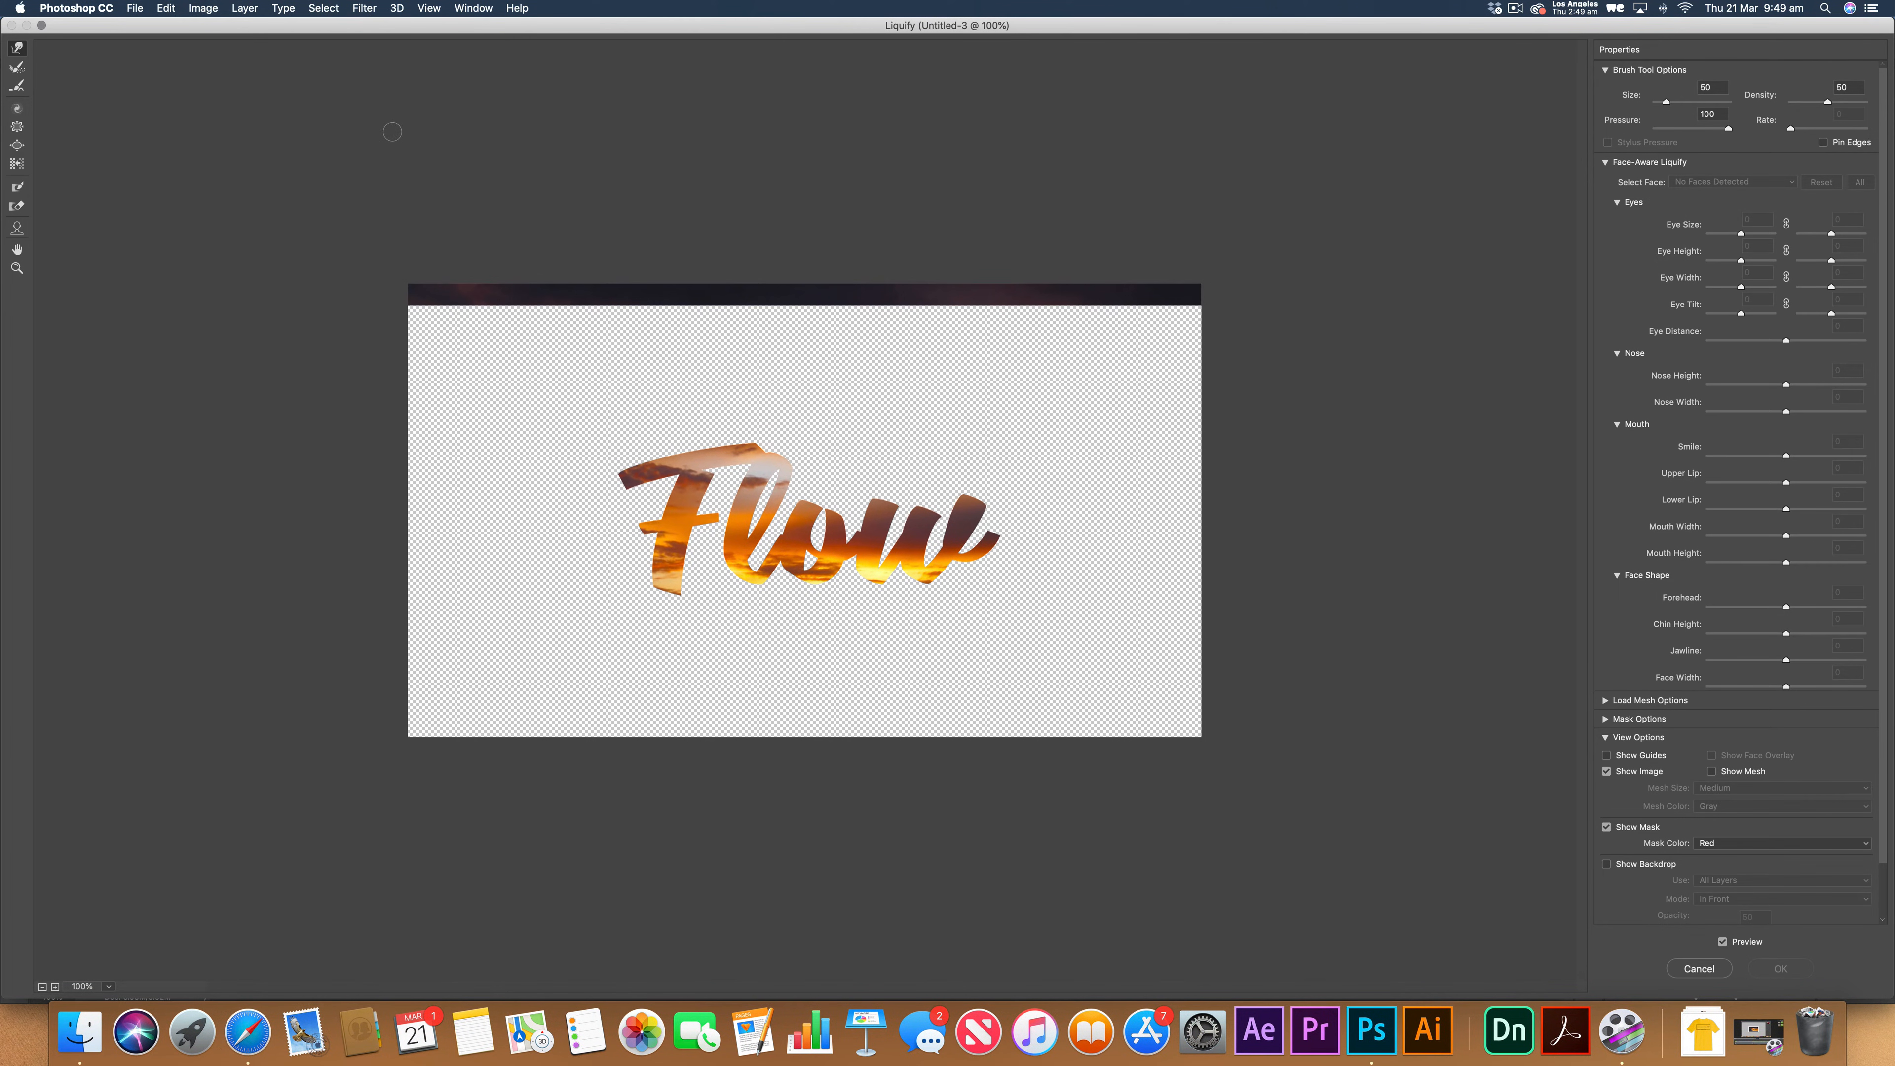
Warp the image inside the F's stem with long downward strokes, using a Forward Warp brush of size 70.
scroll(392, 131, up, 3)
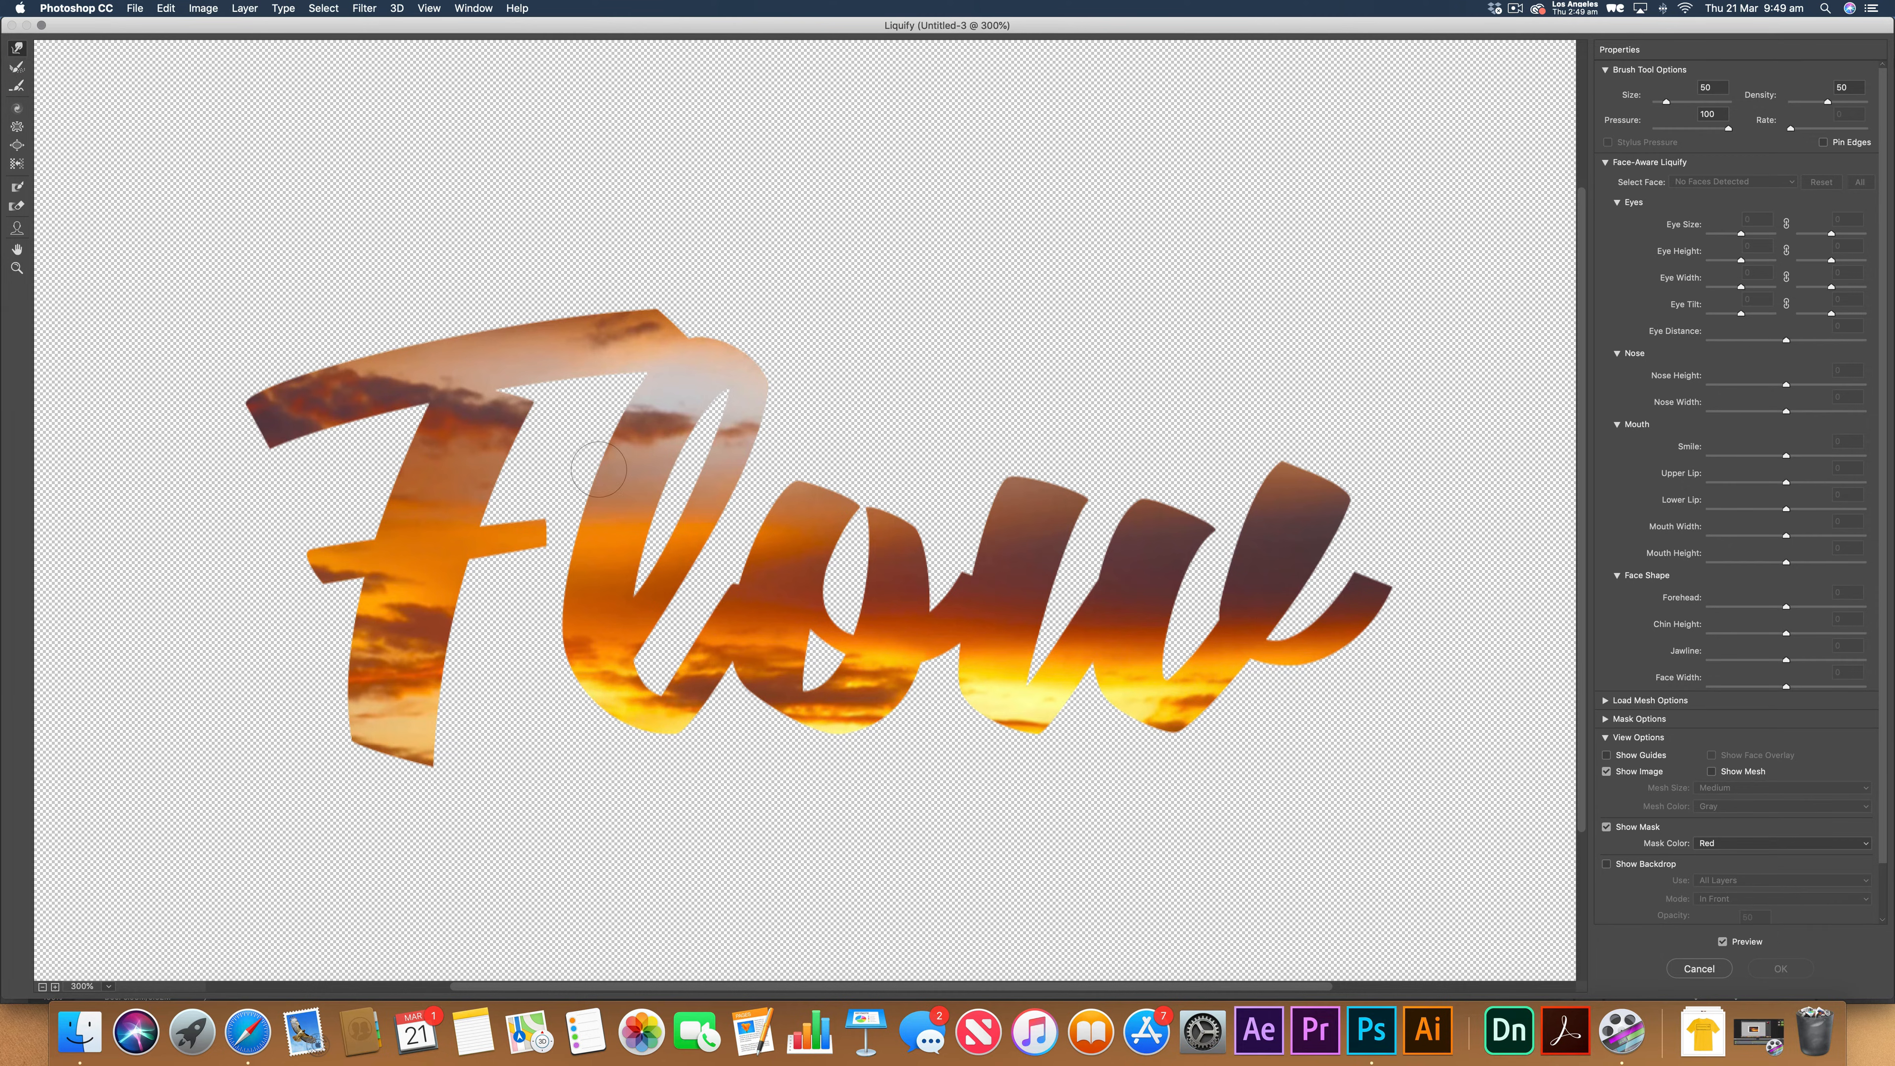
key(bracketright)
key(bracketright)
key(bracketright)
key(bracketleft)
key(bracketleft)
key(bracketleft)
click(1726, 130)
mouse_move(613, 341)
mouse_down()
mouse_move(630, 339)
mouse_move(601, 341)
mouse_up()
mouse_move(475, 424)
mouse_down()
mouse_move(407, 606)
mouse_move(387, 739)
mouse_up()
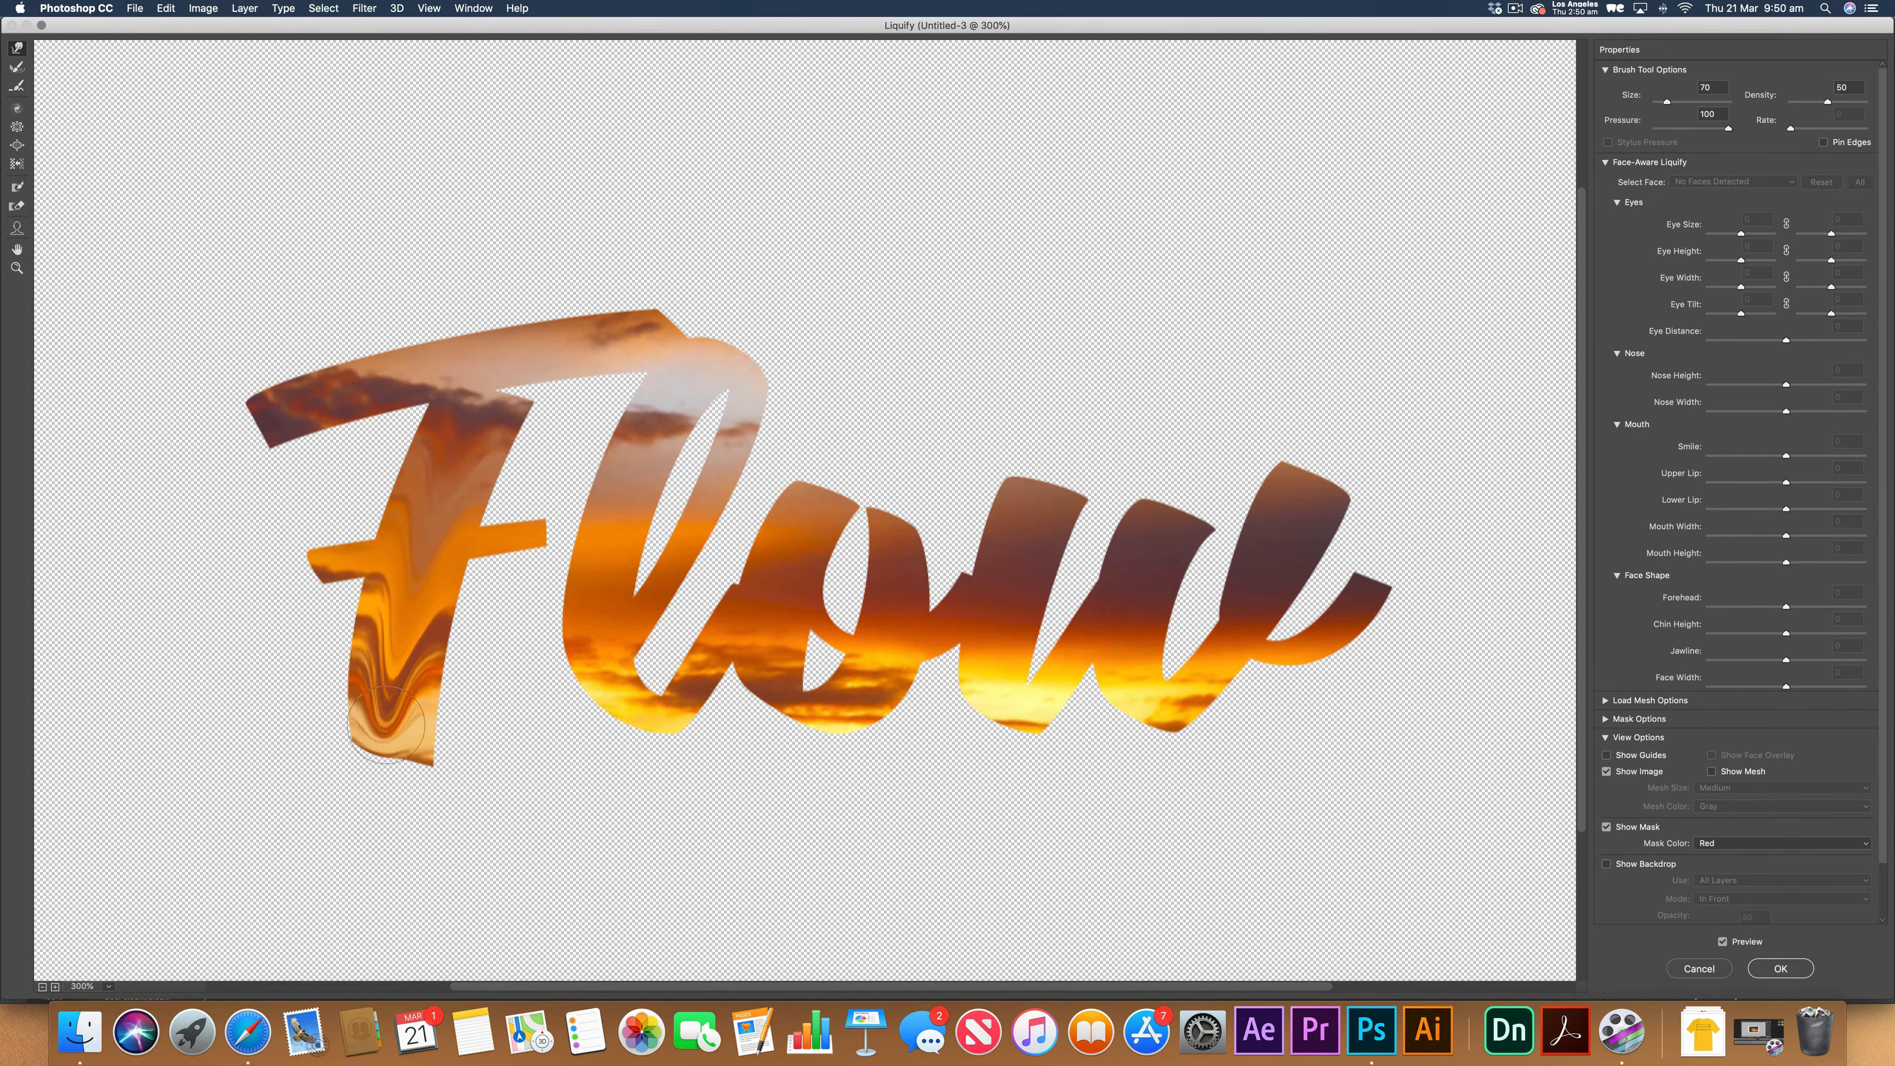
mouse_move(443, 462)
mouse_down()
mouse_move(475, 429)
mouse_move(400, 657)
mouse_up()
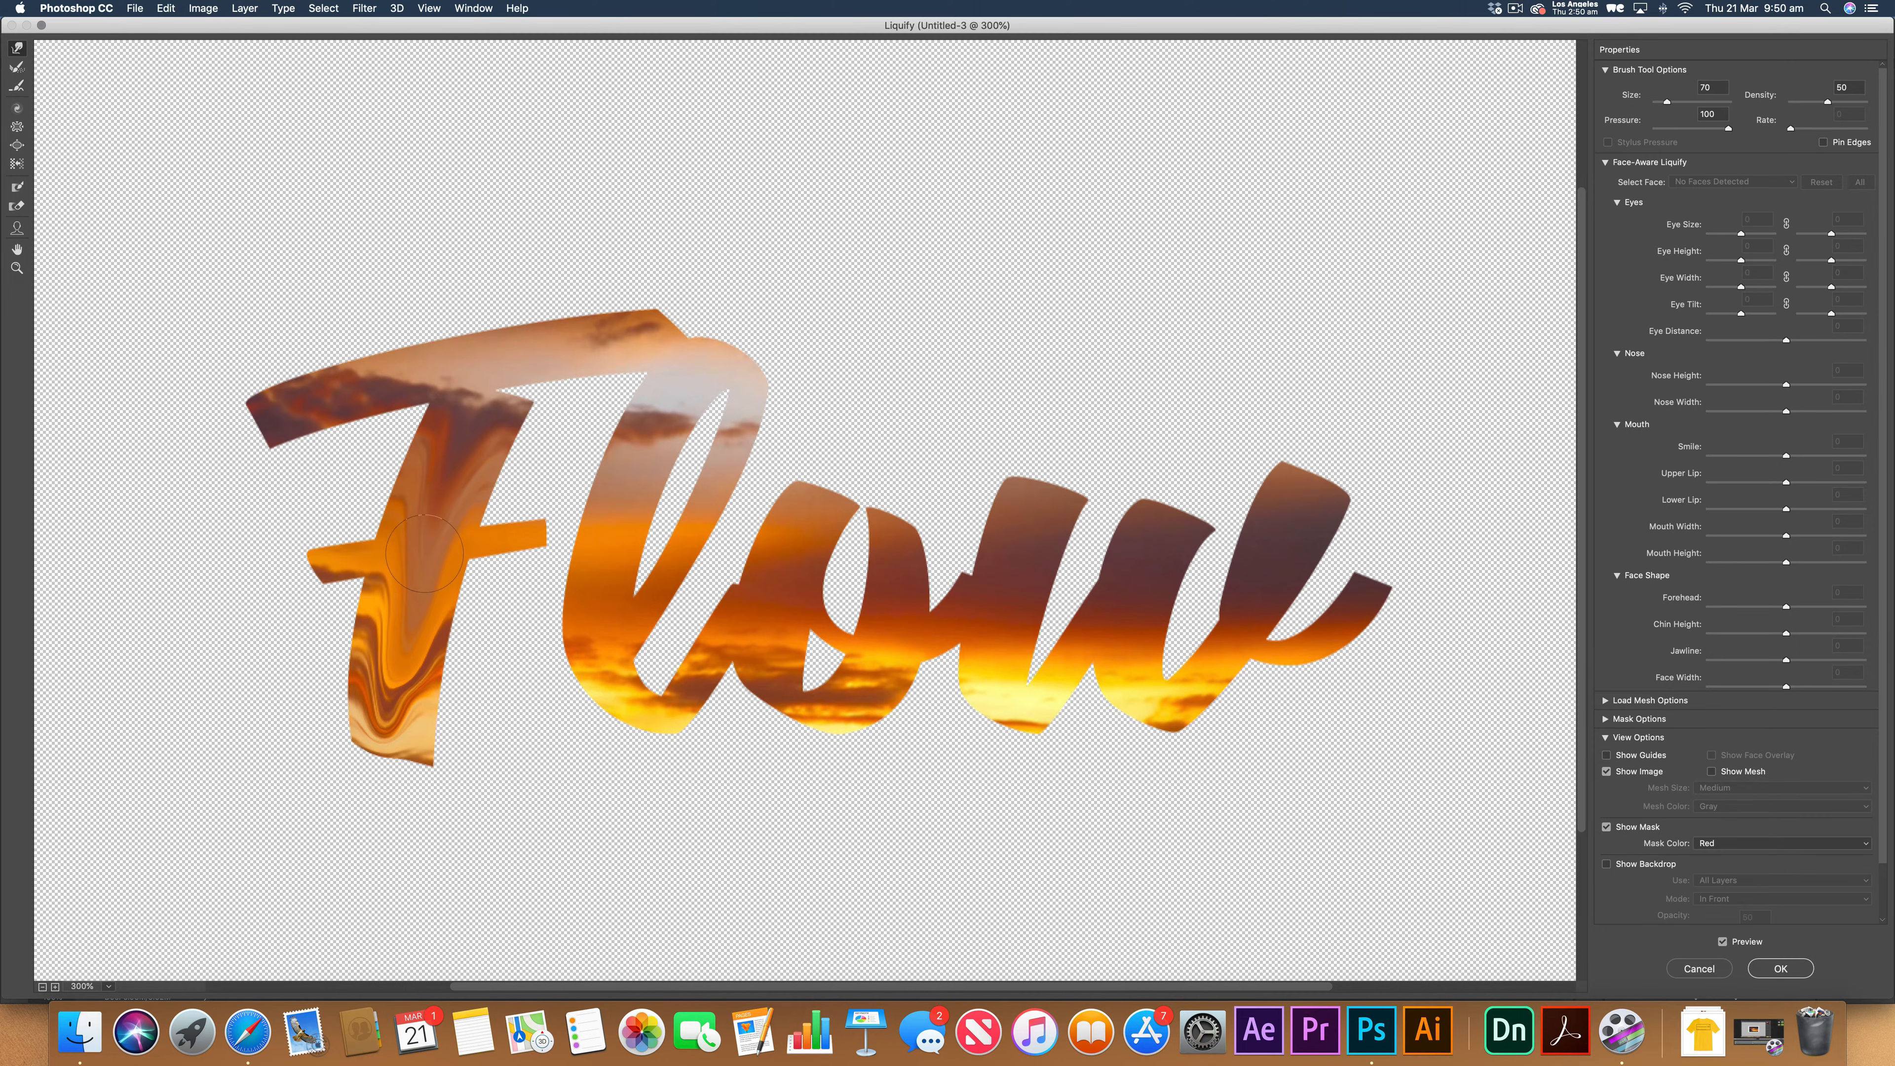
Warp the image along the F's crossbar with a size 50 brush and along its top stroke with a brush of about 45.
key(bracketright)
key(bracketleft)
drag(434, 547, 527, 537)
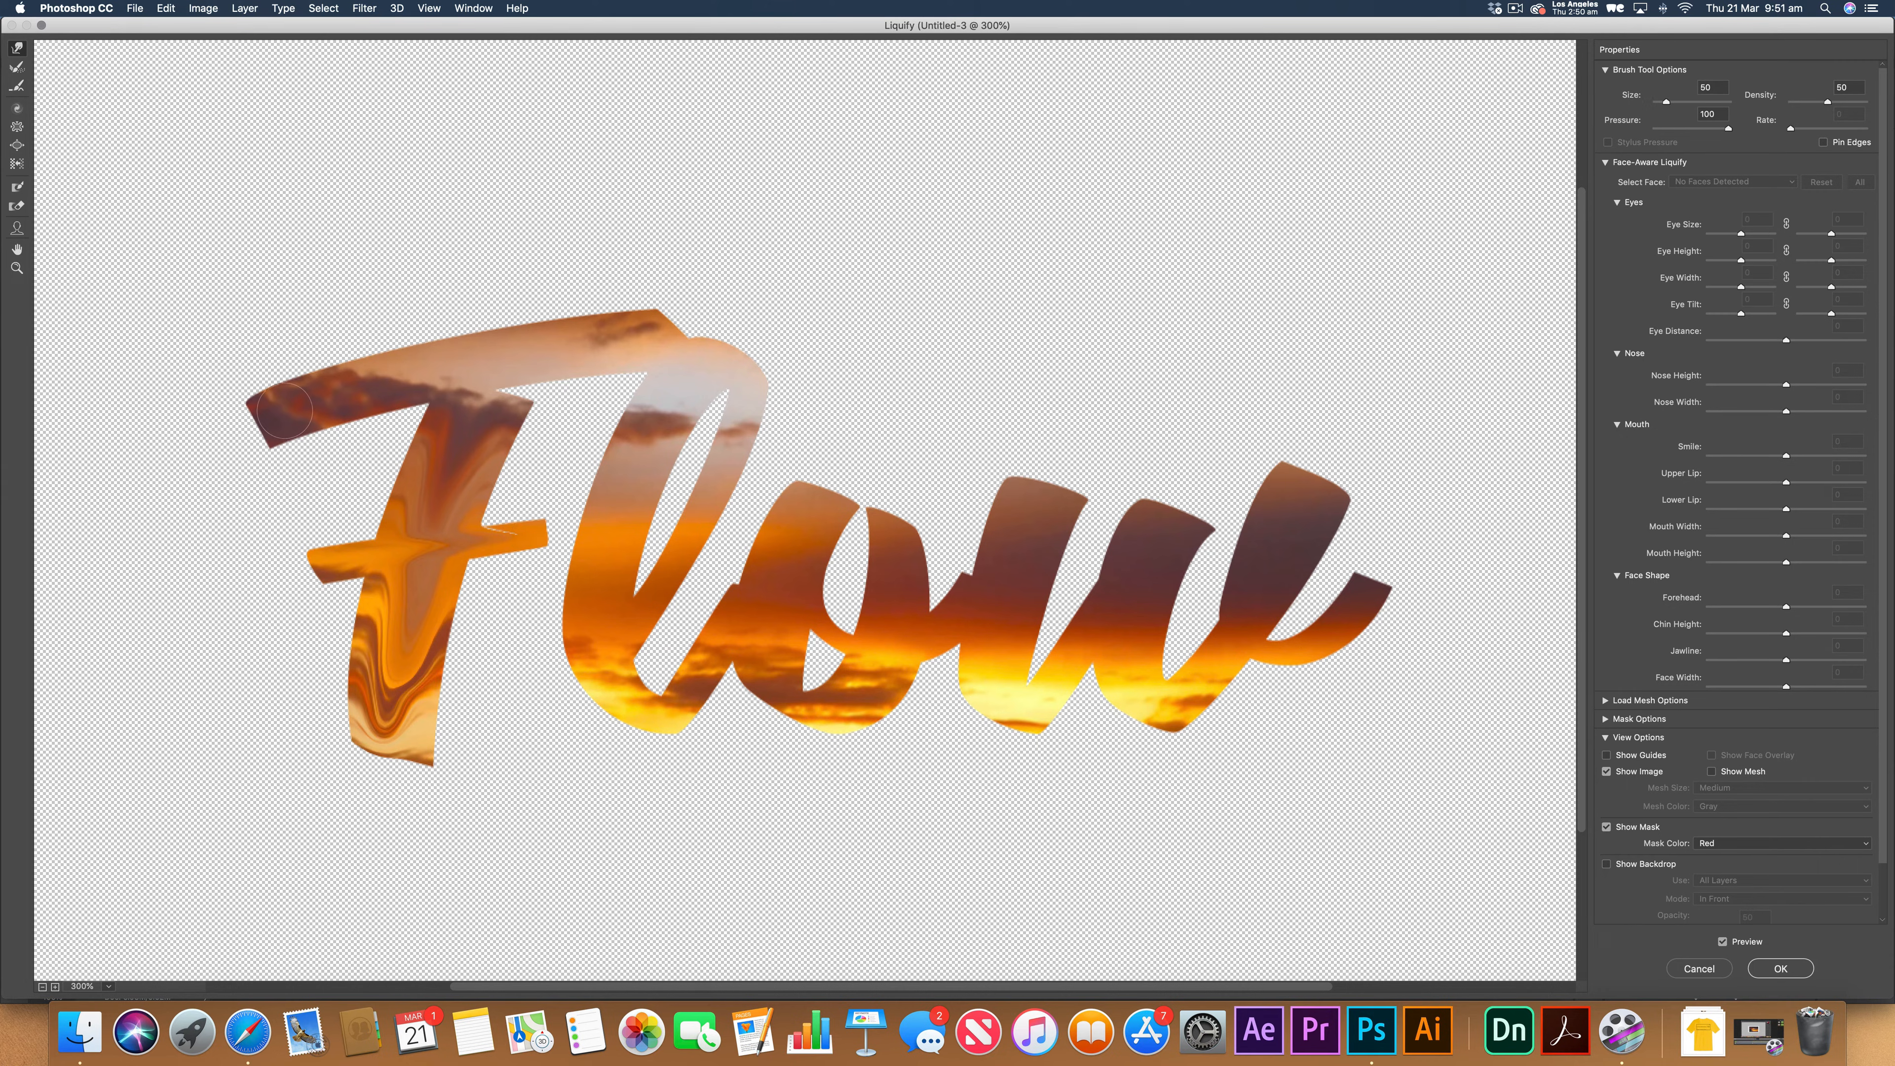
key(bracketright)
key(bracketright)
key(bracketright)
drag(331, 406, 492, 367)
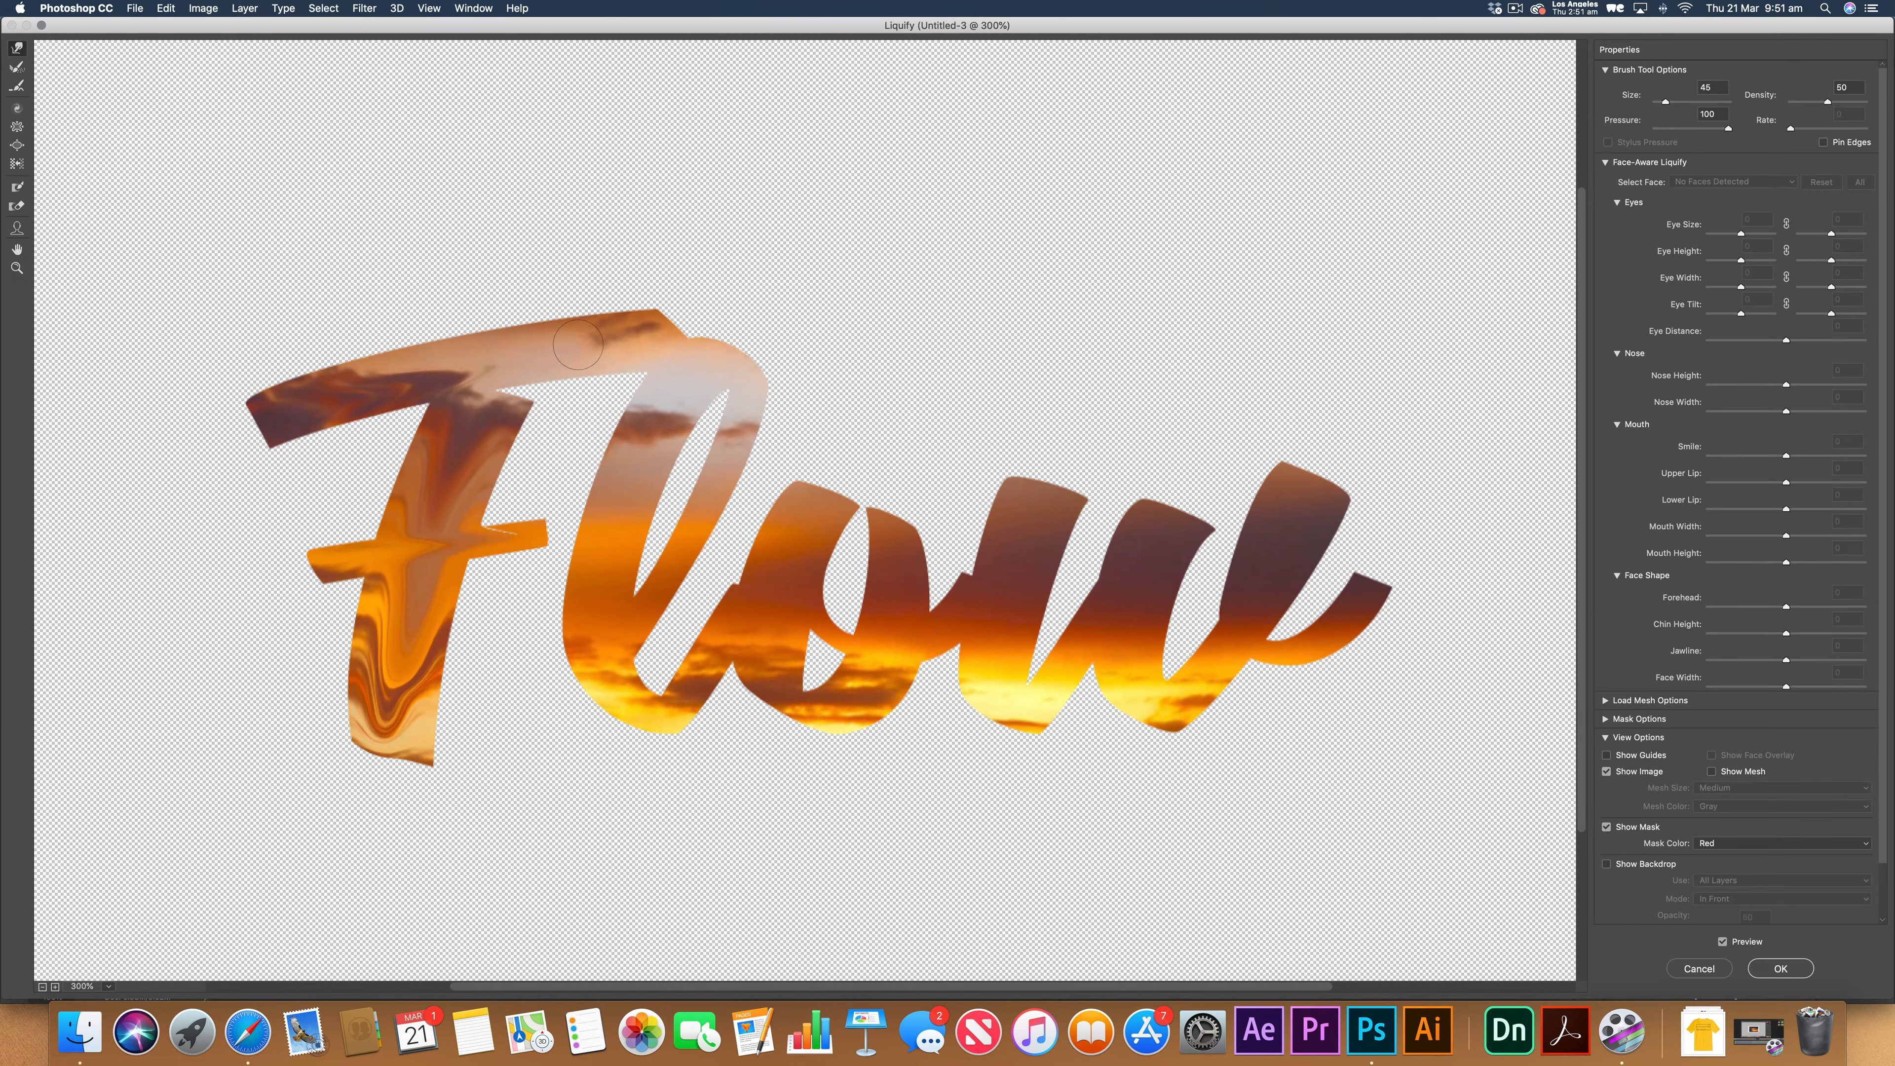
drag(348, 389, 552, 356)
drag(334, 398, 575, 355)
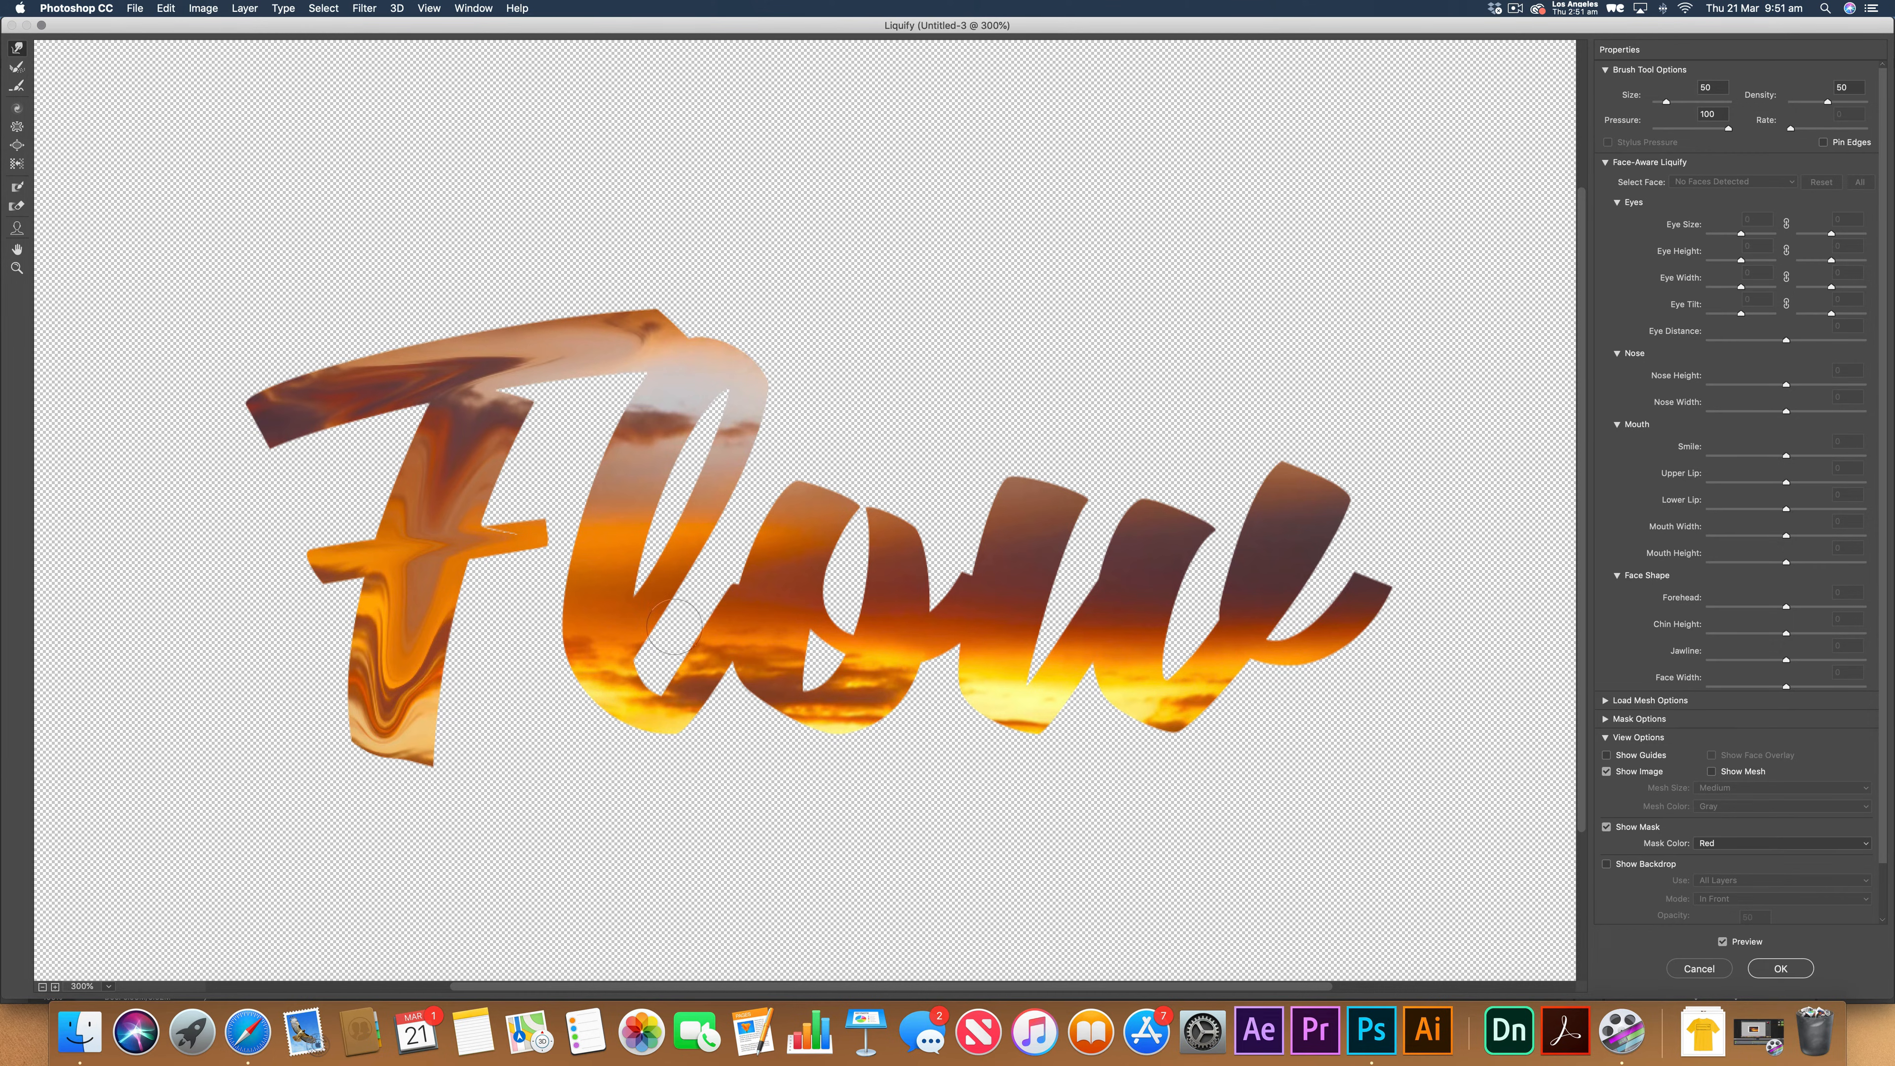
Warp the image along both sides of the letter l's loop, varying the brush size to fit.
key(bracketleft)
drag(611, 647, 672, 581)
mouse_move(696, 534)
mouse_down()
mouse_move(747, 365)
mouse_move(709, 365)
mouse_move(608, 530)
mouse_move(590, 672)
mouse_move(646, 589)
mouse_up()
key(])
key(])
key(])
mouse_move(708, 351)
mouse_down()
mouse_move(641, 450)
mouse_move(604, 632)
mouse_move(650, 741)
mouse_move(607, 678)
mouse_move(665, 720)
mouse_move(598, 681)
mouse_move(676, 711)
mouse_move(749, 600)
mouse_up()
Warp the image inside the letter o and its connecting stroke with a brush of about size 30.
key([)
key([)
key([)
key([)
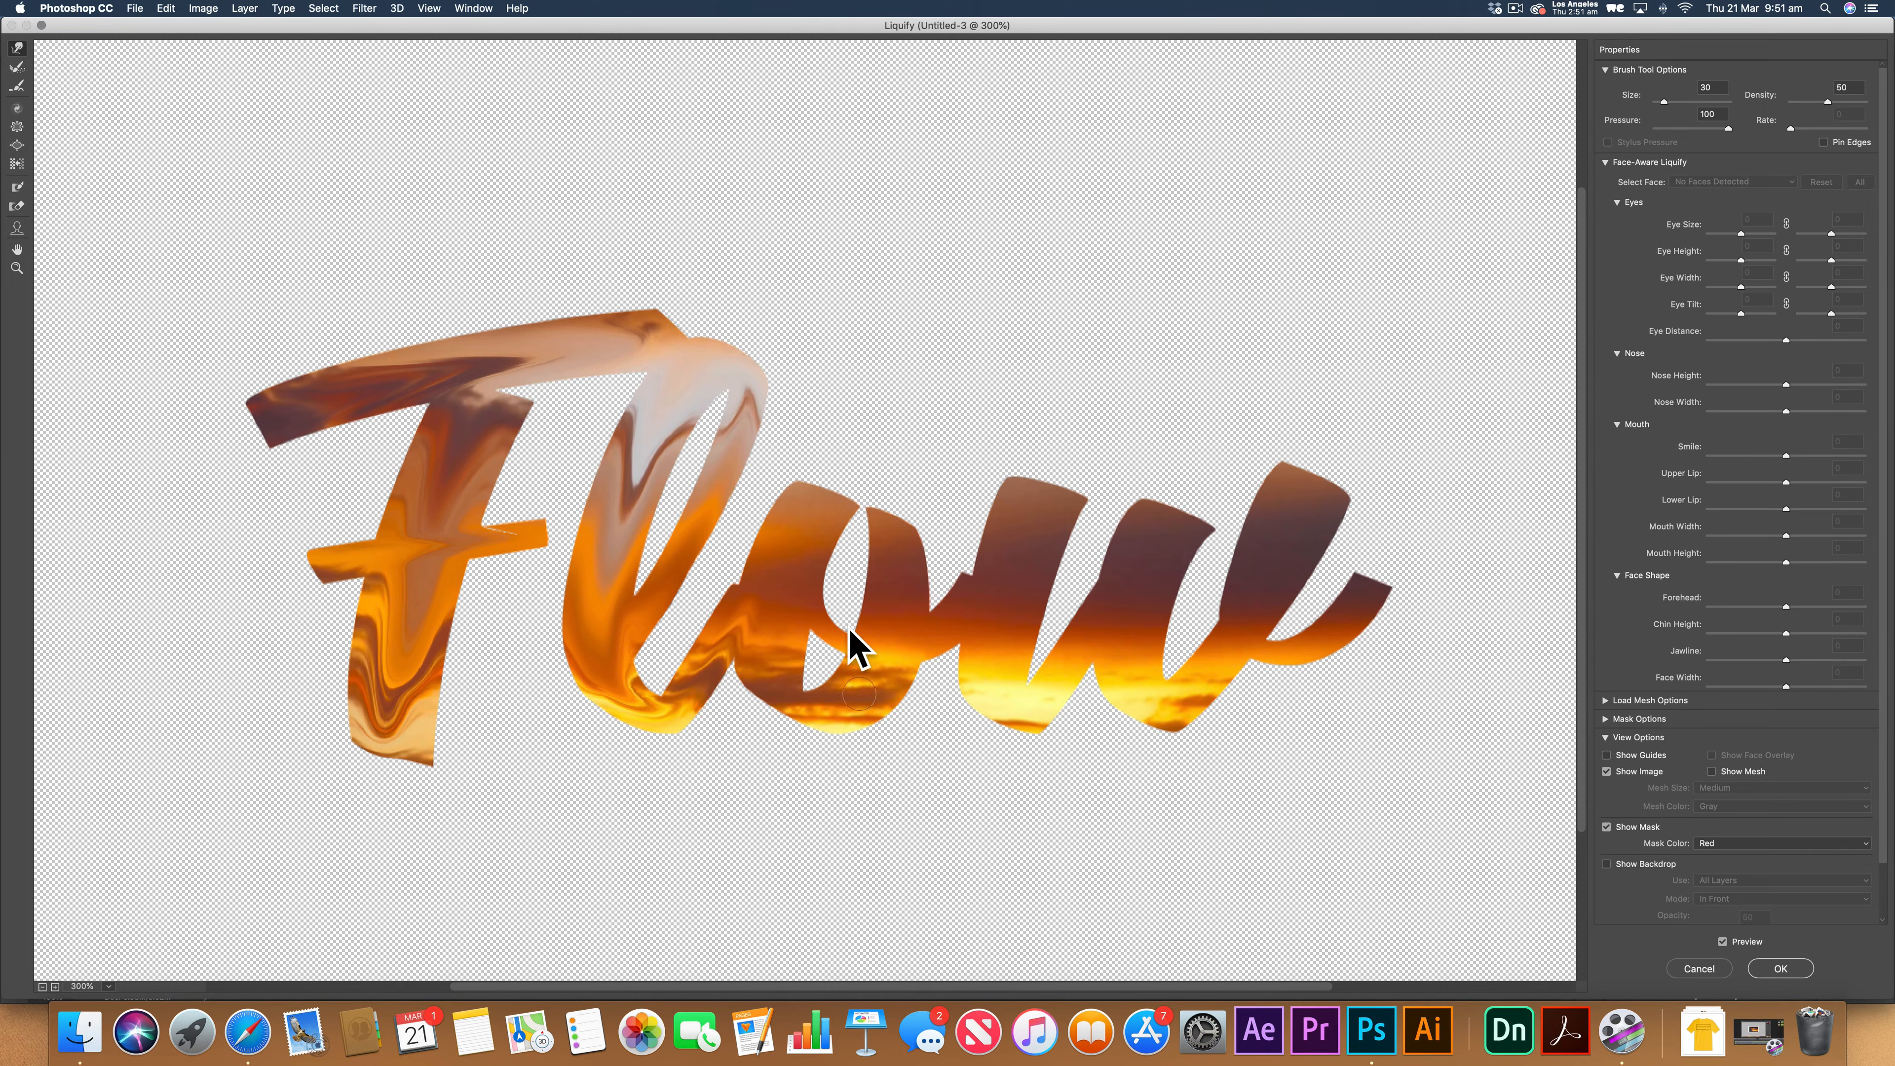
mouse_move(814, 524)
mouse_down()
mouse_move(781, 680)
mouse_move(771, 668)
mouse_move(824, 720)
mouse_move(868, 699)
mouse_move(900, 590)
mouse_up()
key([)
key(bracketright)
mouse_move(838, 709)
mouse_down()
mouse_move(882, 670)
mouse_move(897, 545)
mouse_up()
key(bracketright)
mouse_move(870, 694)
mouse_down()
mouse_move(858, 675)
mouse_move(900, 597)
mouse_move(914, 583)
mouse_move(928, 627)
mouse_move(959, 606)
mouse_up()
key(bracketleft)
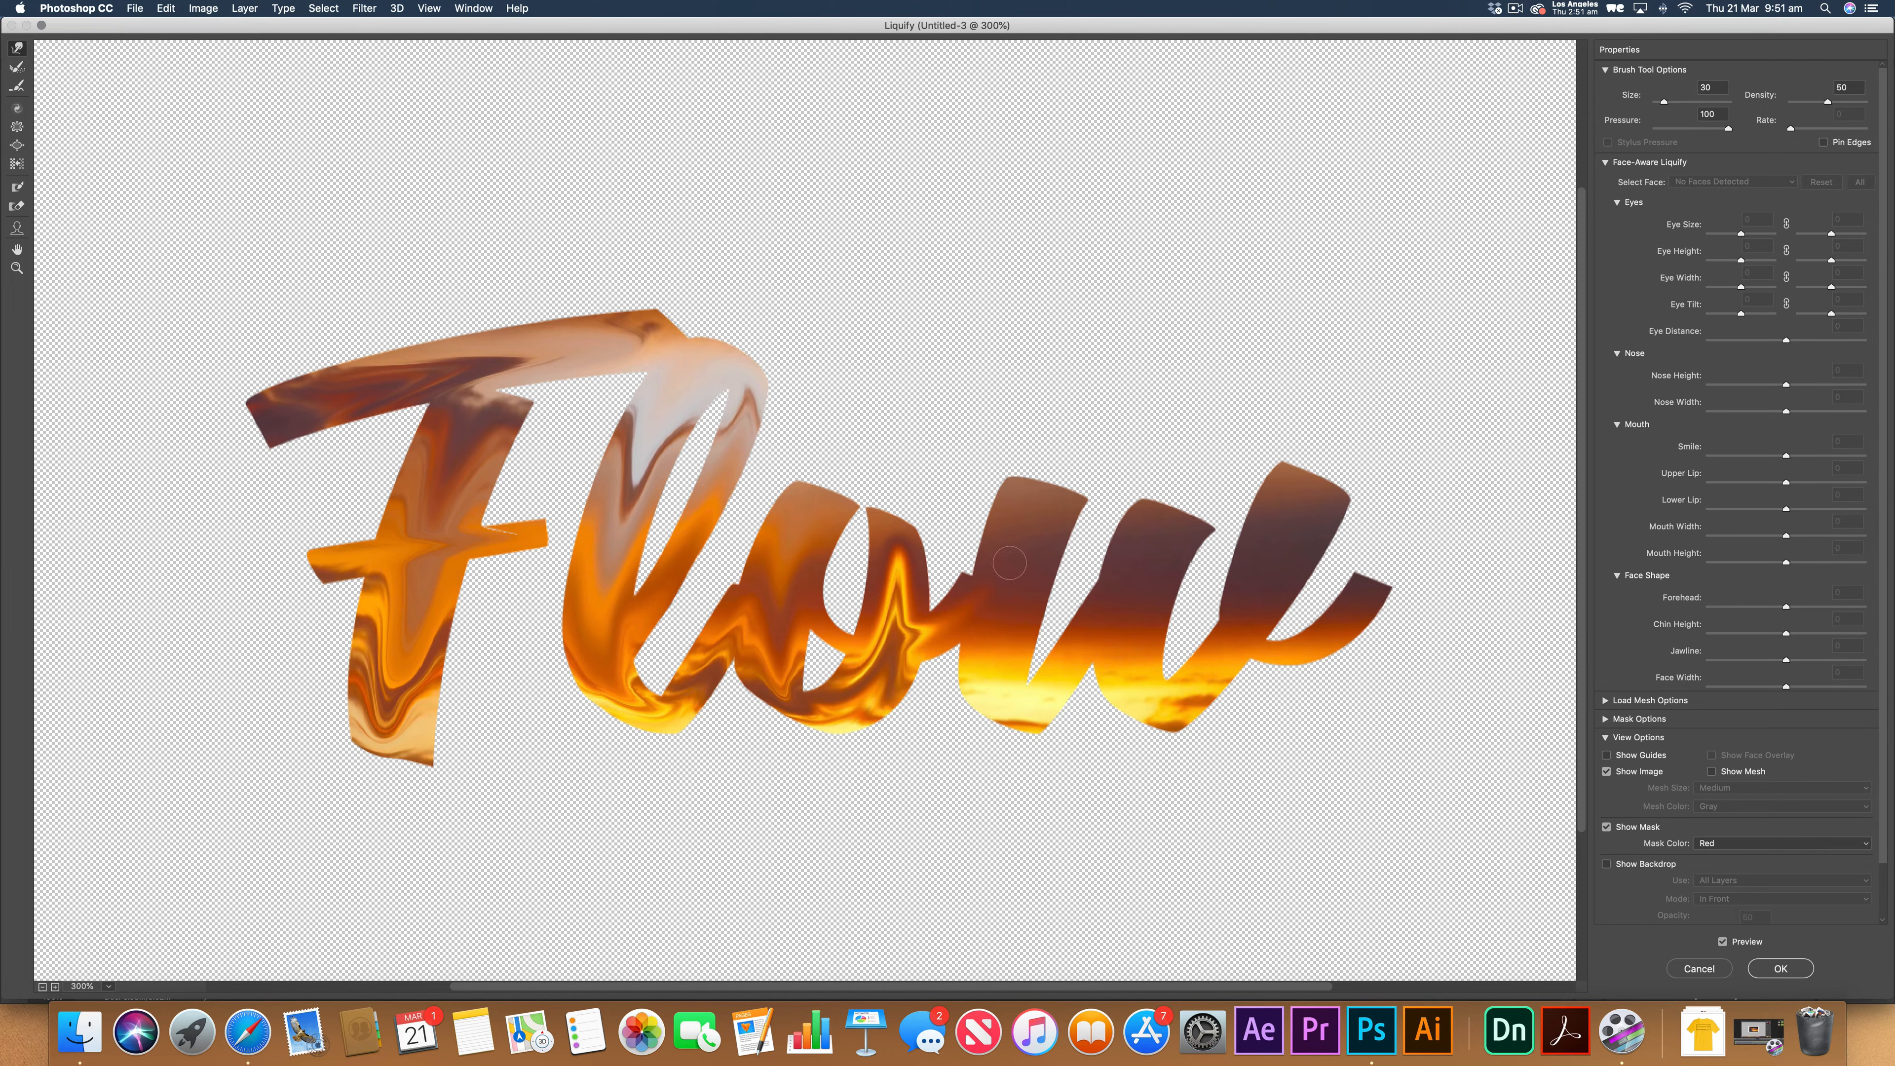
Warp the image through the first and middle strokes of the w, adjusting the brush size to the stroke width.
key(bracketright)
key(bracketright)
key(bracketright)
key(bracketright)
key(bracketleft)
key(bracketleft)
mouse_move(1014, 557)
mouse_down()
mouse_move(999, 701)
mouse_move(1015, 718)
mouse_move(1043, 696)
mouse_up()
key(bracketright)
key(bracketright)
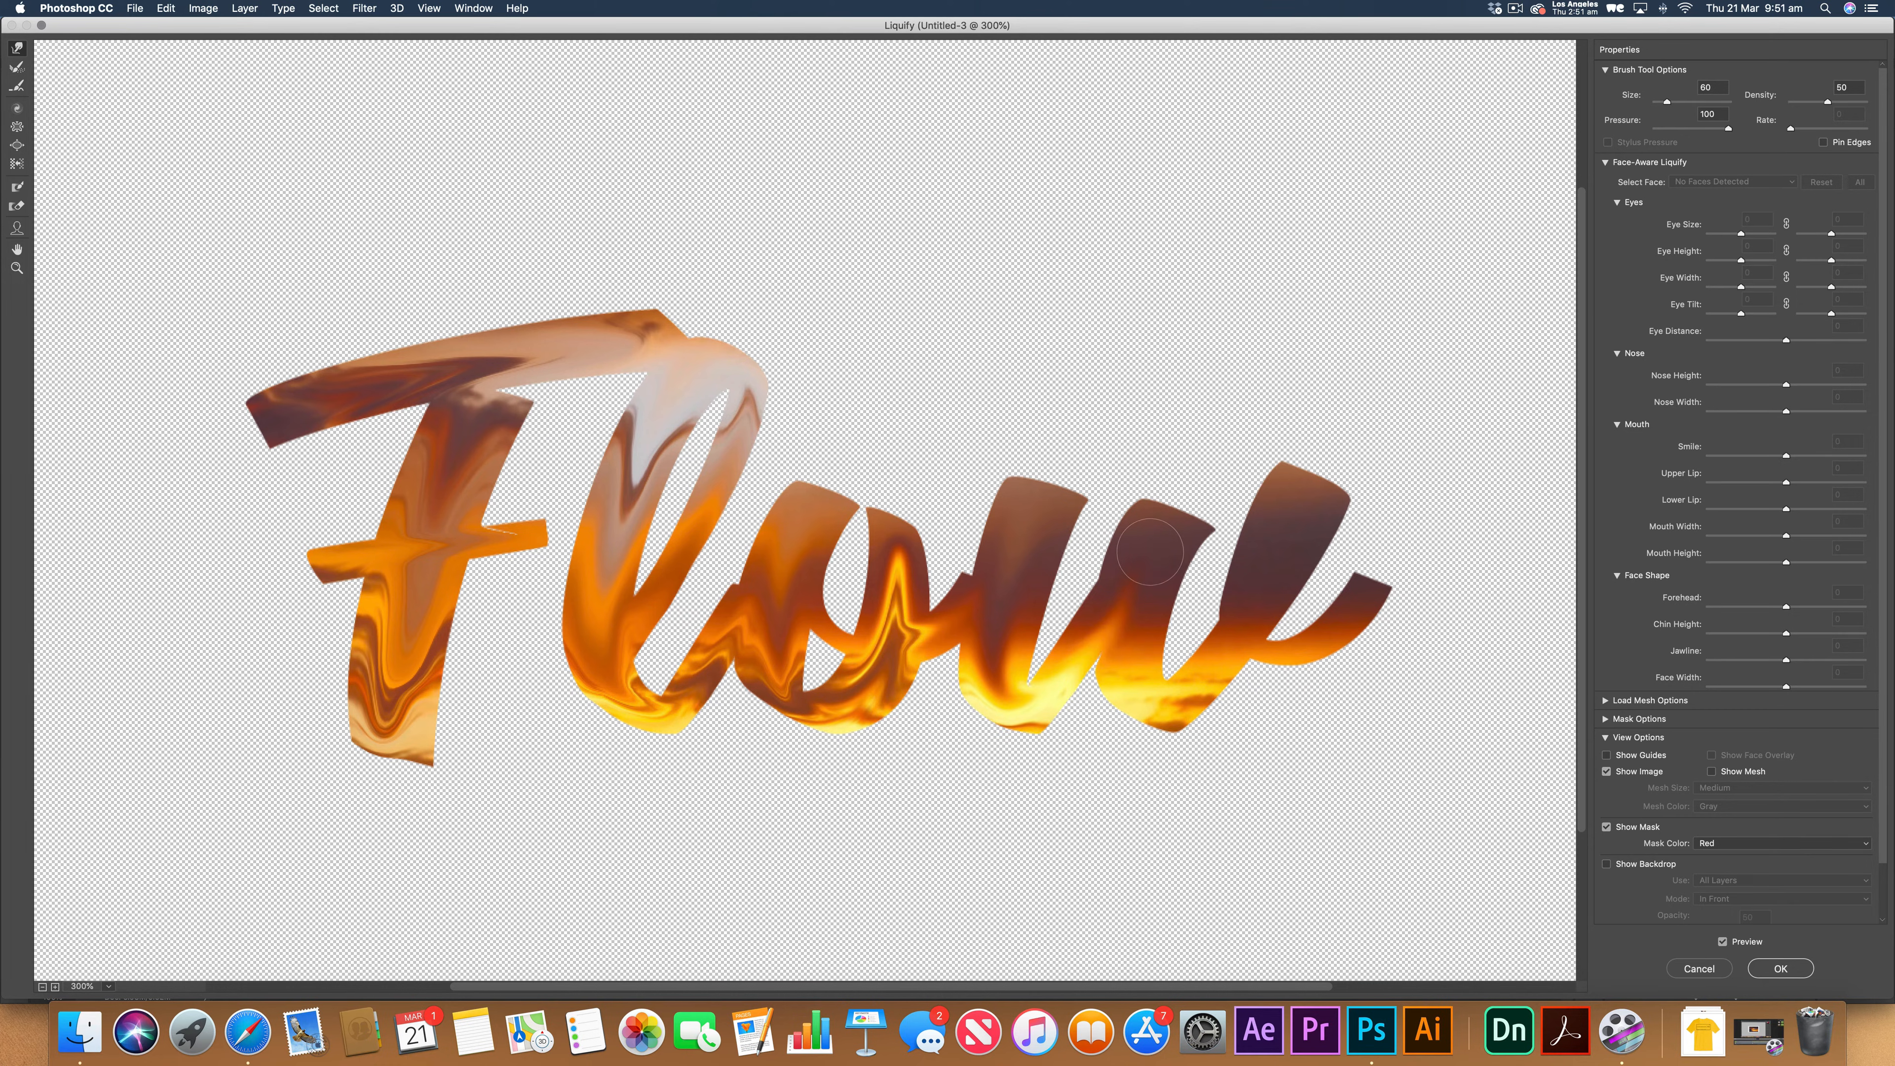
key(bracketleft)
key(bracketleft)
mouse_move(1150, 551)
mouse_down()
mouse_move(1131, 679)
mouse_move(1163, 706)
mouse_move(1203, 693)
mouse_move(1311, 512)
mouse_move(1235, 653)
mouse_move(1299, 567)
mouse_move(1306, 516)
mouse_up()
Warp the image along the w's last upstroke and tail, and reduce the brush size to 20.
key(bracketright)
key(bracketright)
key(bracketleft)
key(bracketleft)
key(bracketleft)
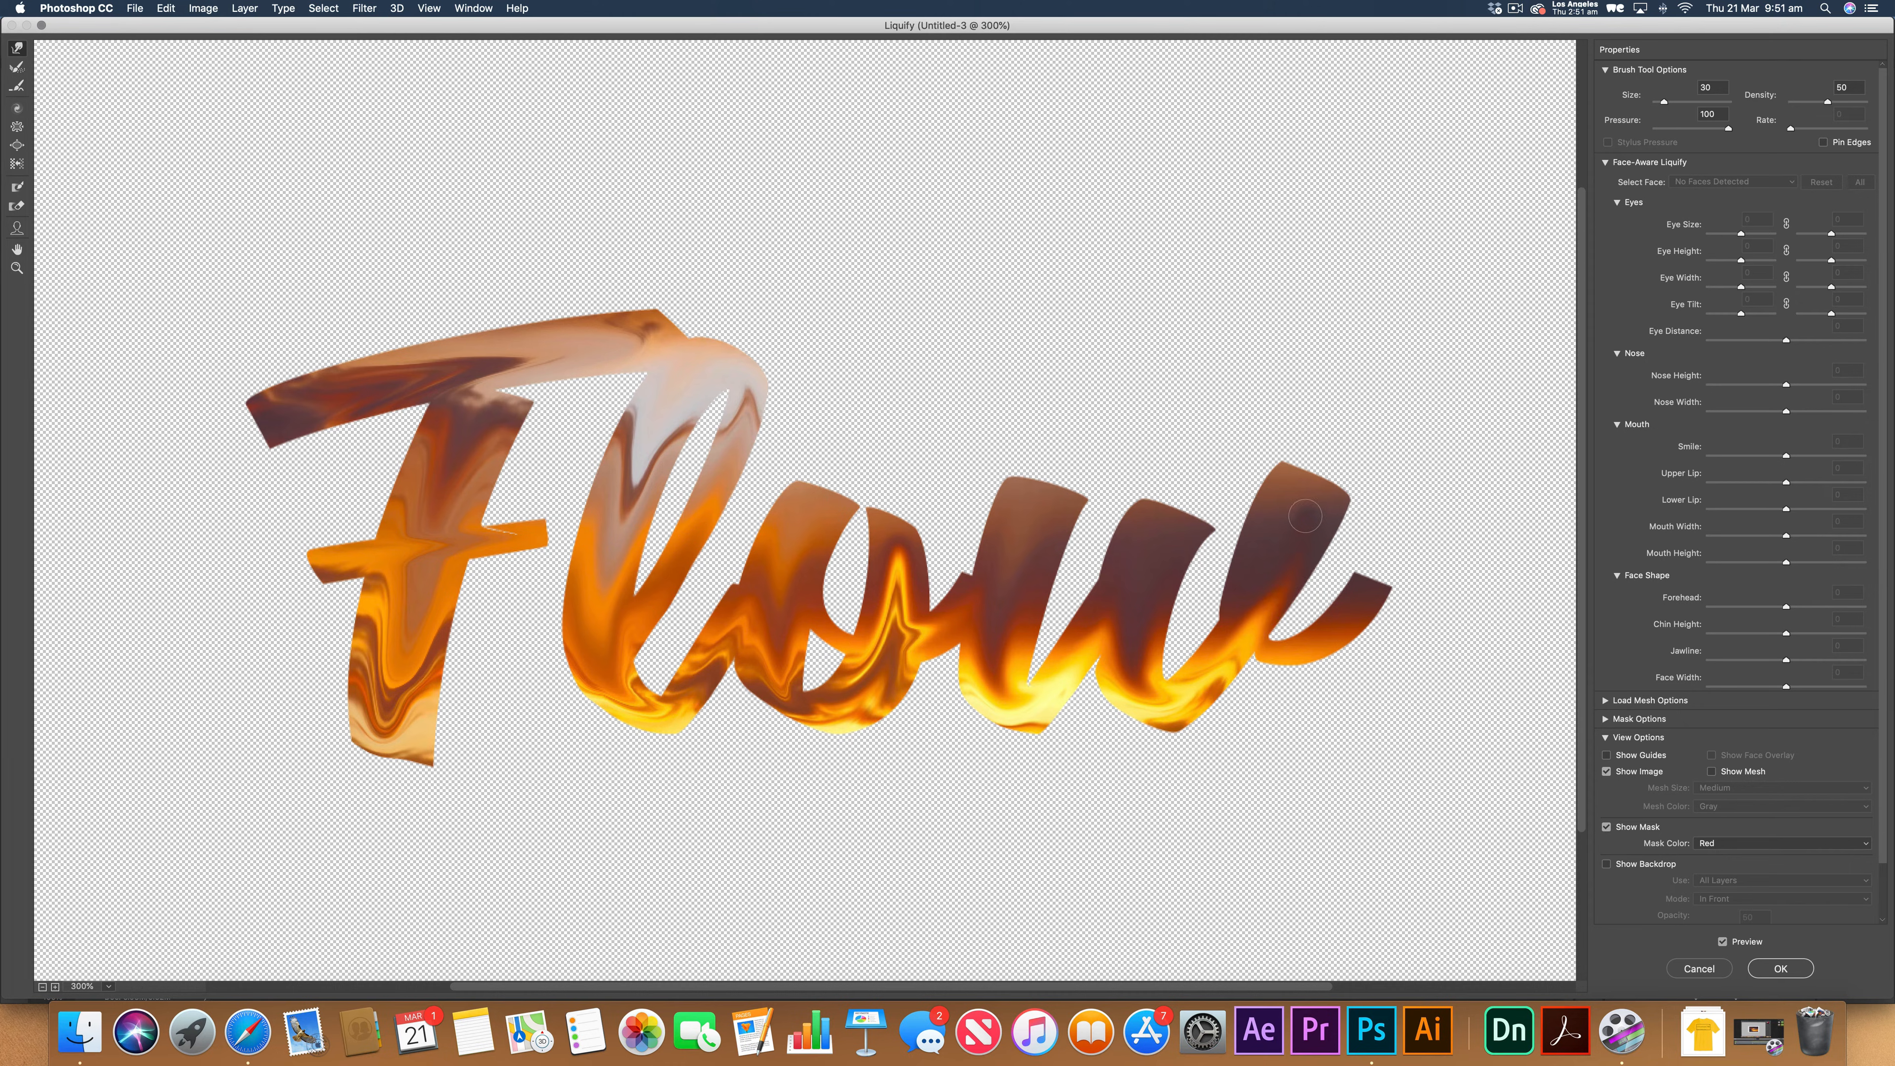
key(bracketright)
drag(1262, 611, 1305, 500)
drag(1274, 653, 1372, 600)
key(bracketleft)
key(bracketleft)
key(bracketleft)
key(bracketleft)
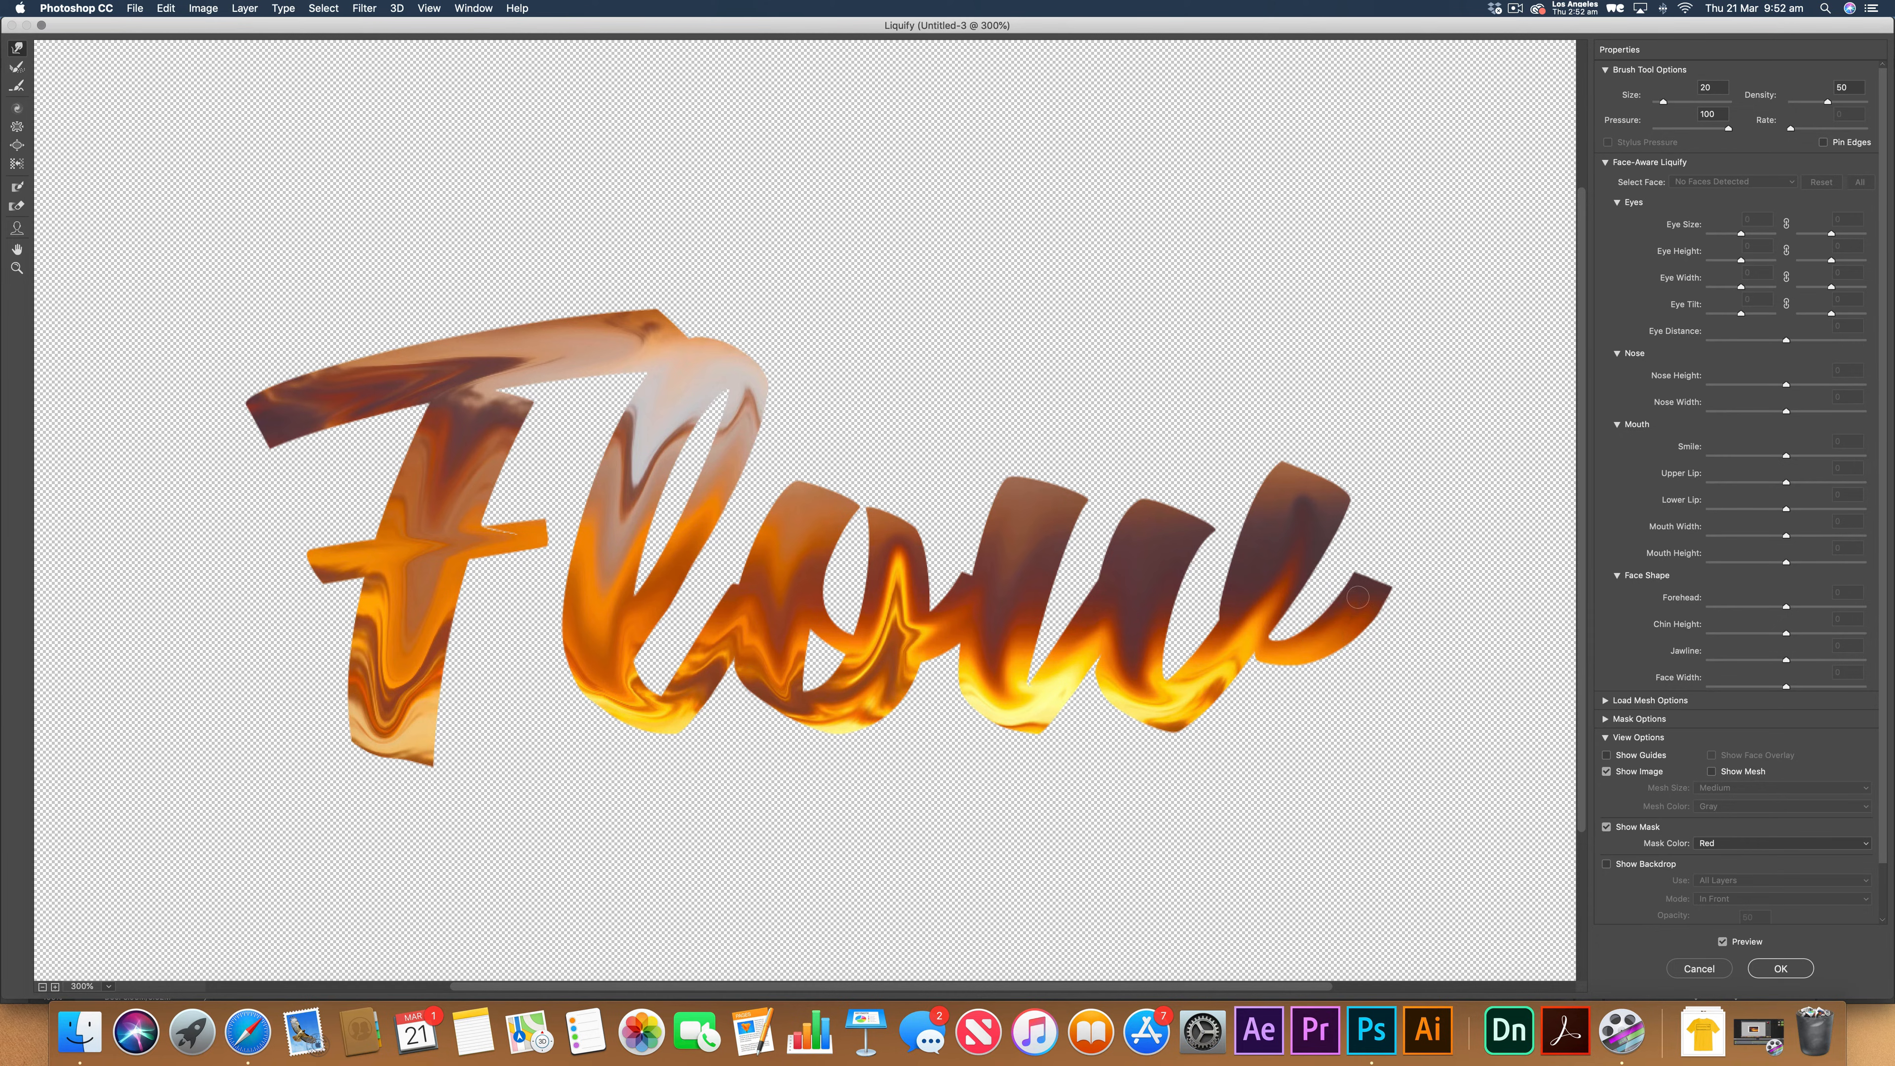
Warp the image toward the tip of the w's tail and apply the Liquify changes.
drag(1328, 631, 1369, 591)
alt+super+click(1261, 587)
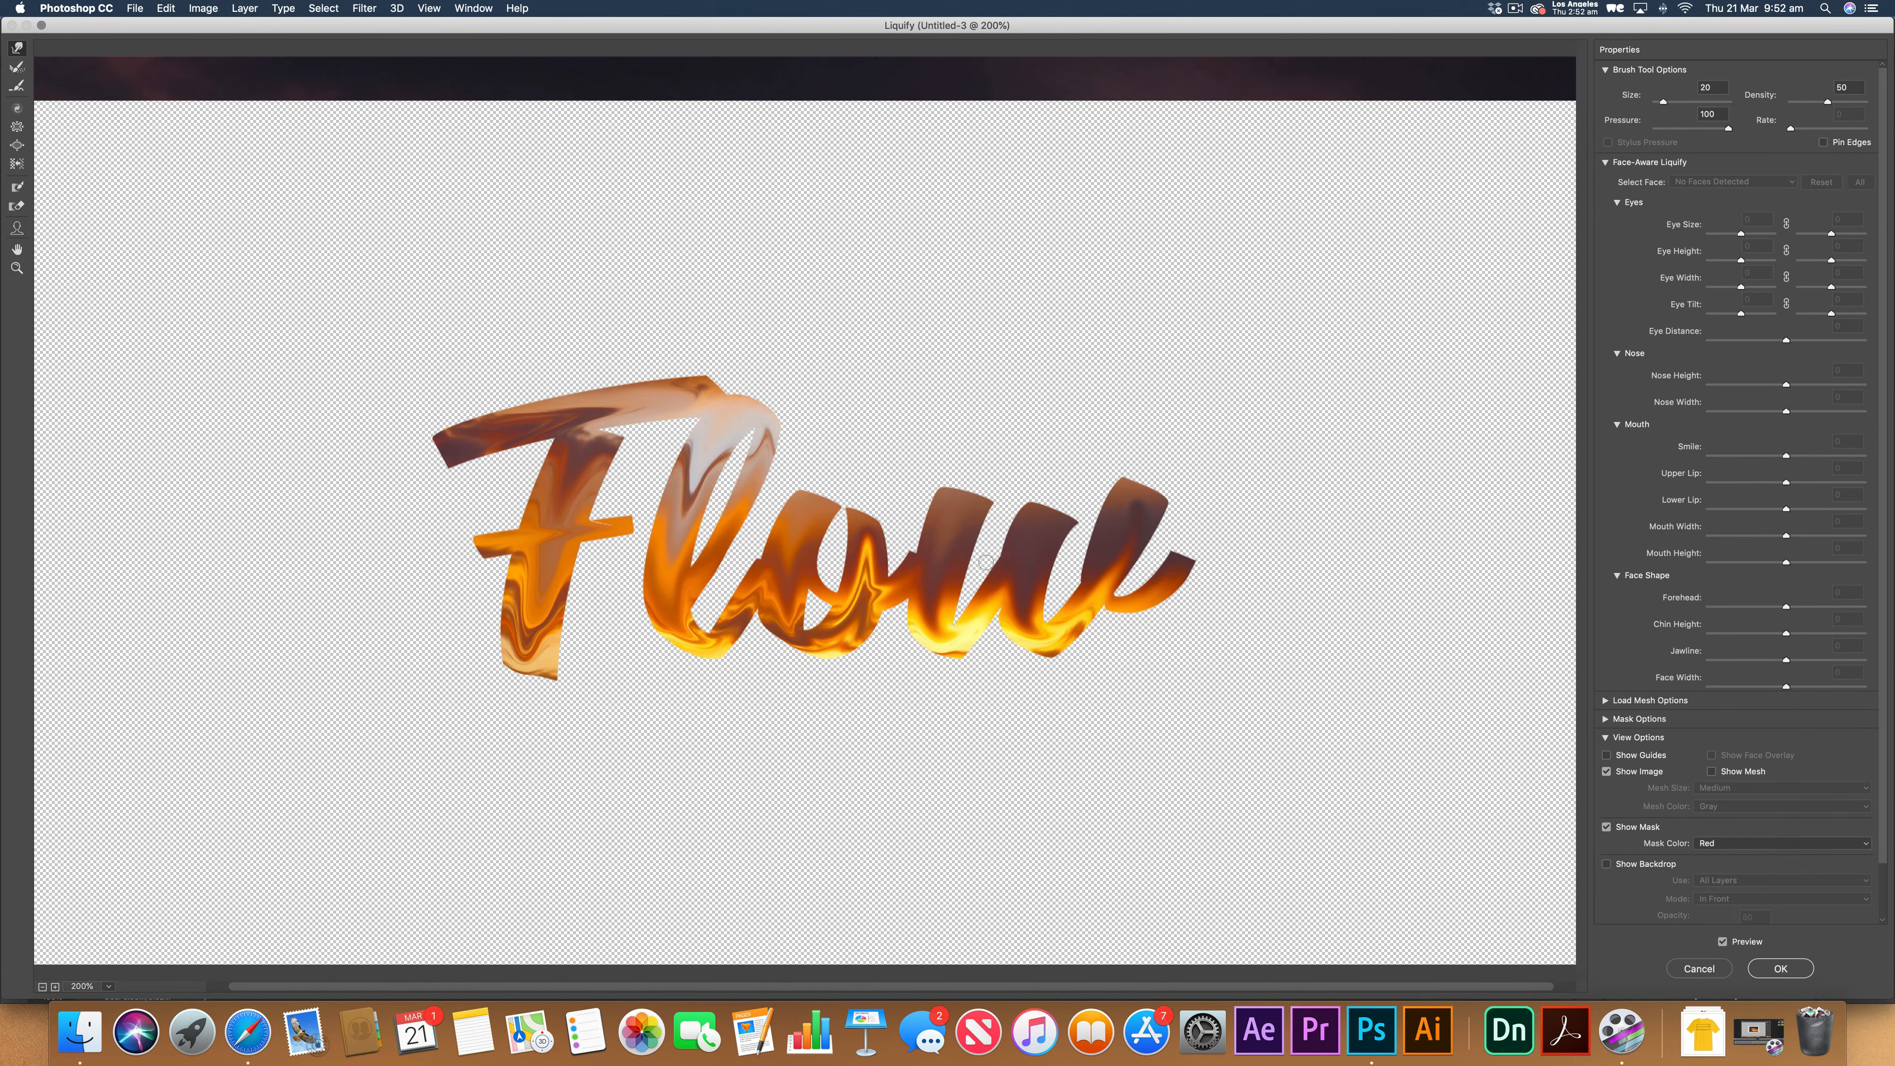
click(1781, 968)
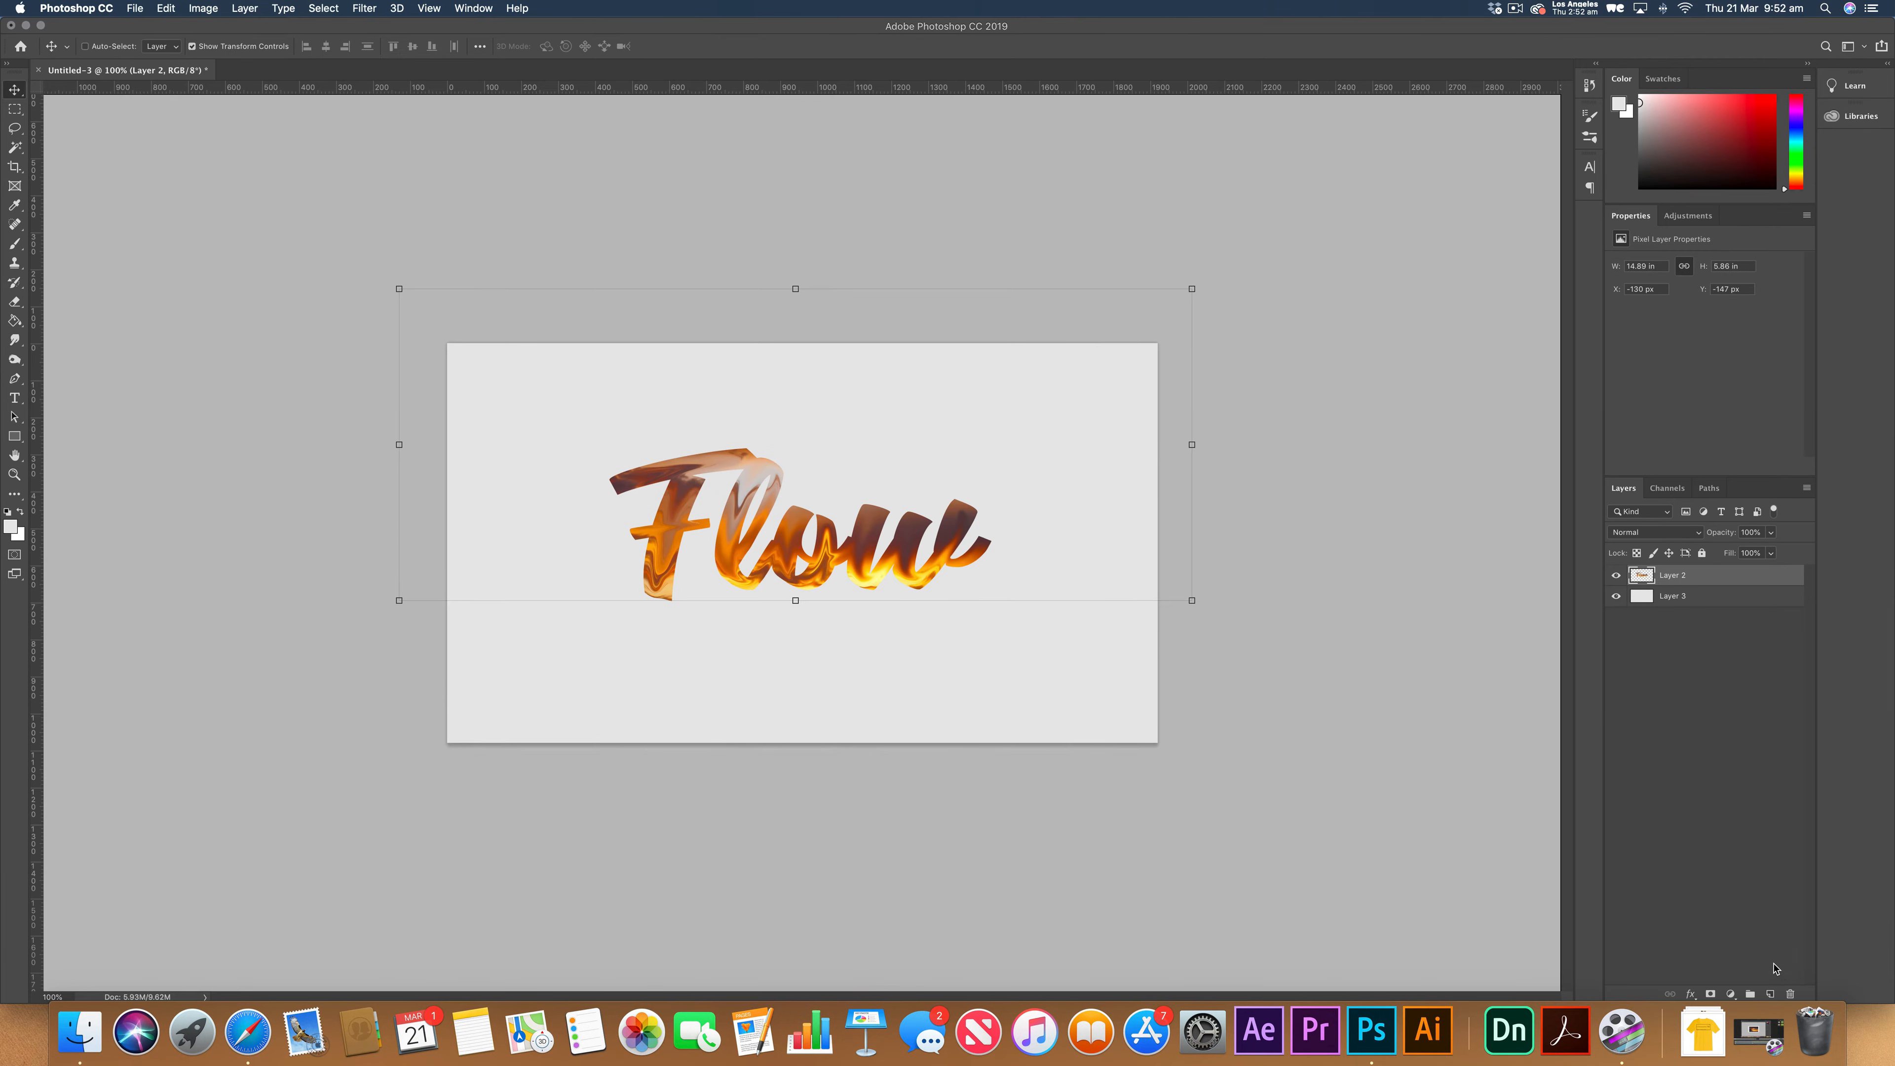
Duplicate the liquified lettering layer, Layer 2, and hide the original.
key(super+equal)
key(super+equal)
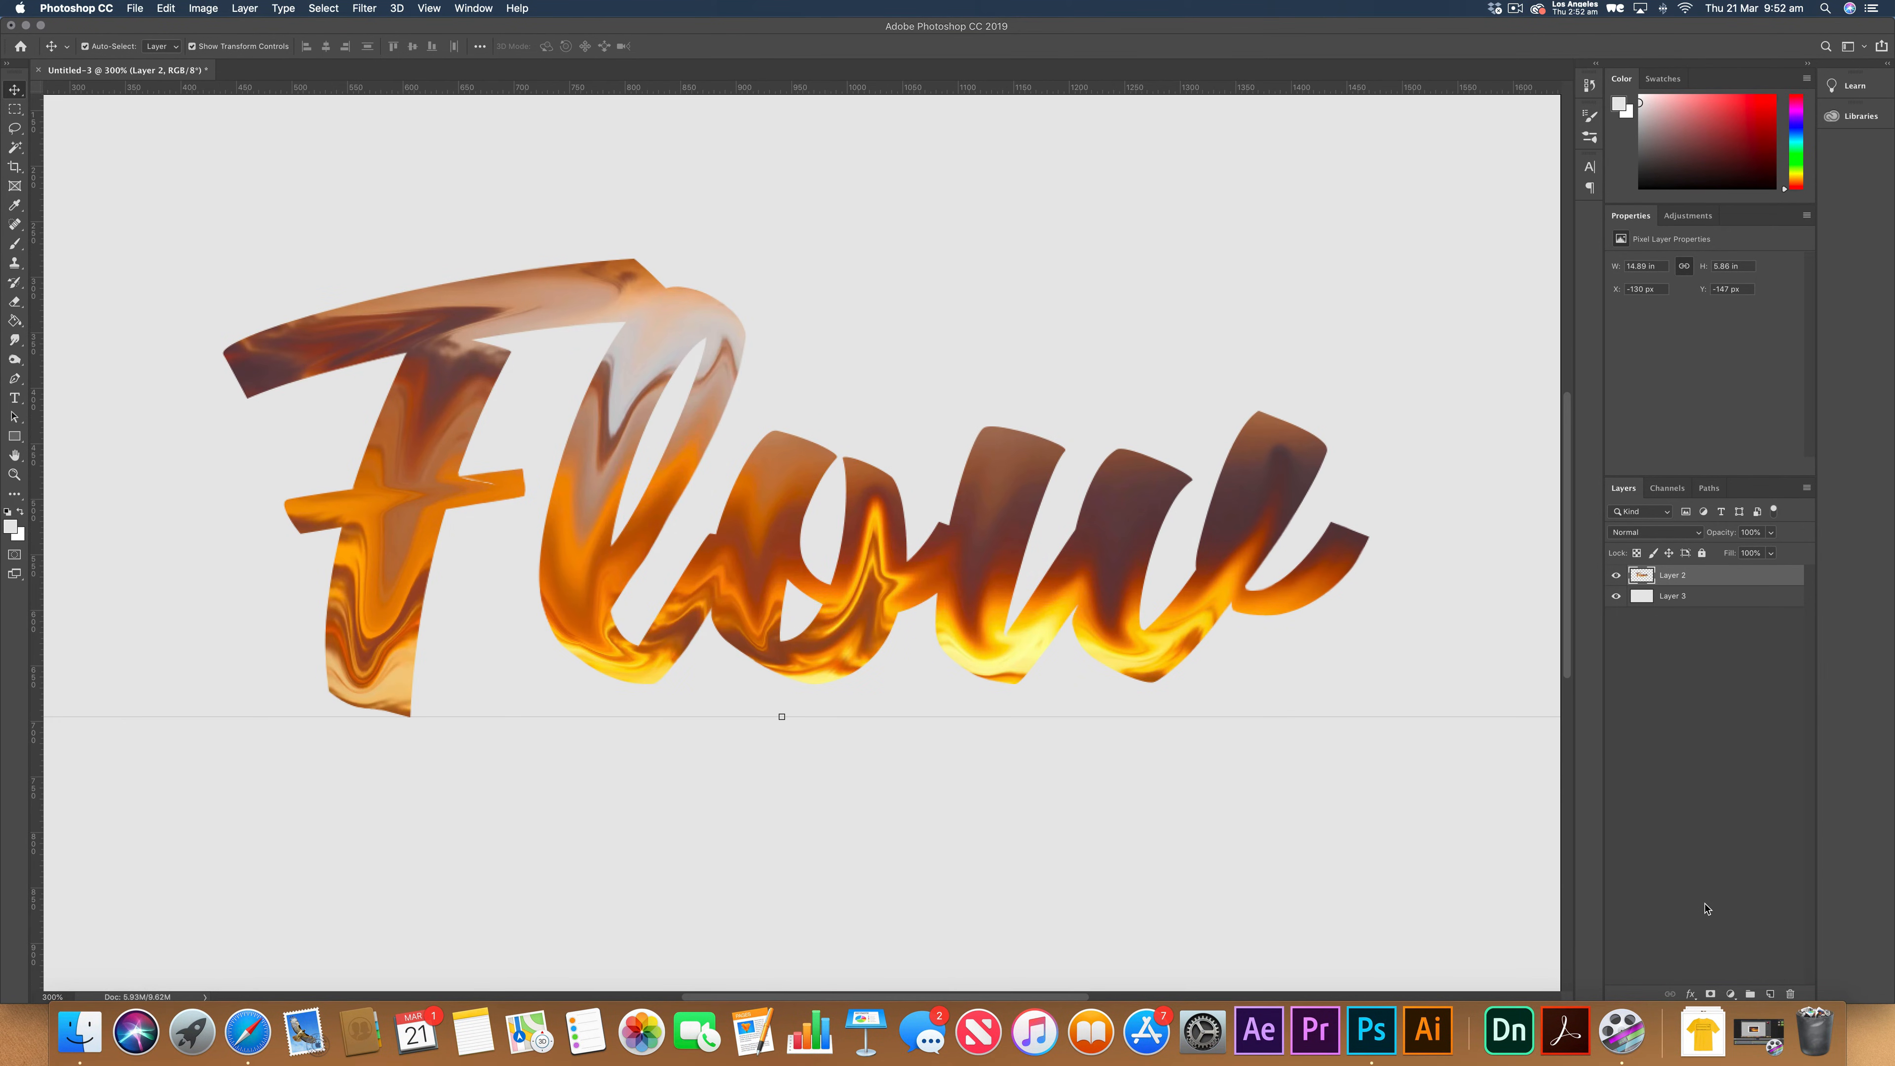
key(super+minus)
key(super+minus)
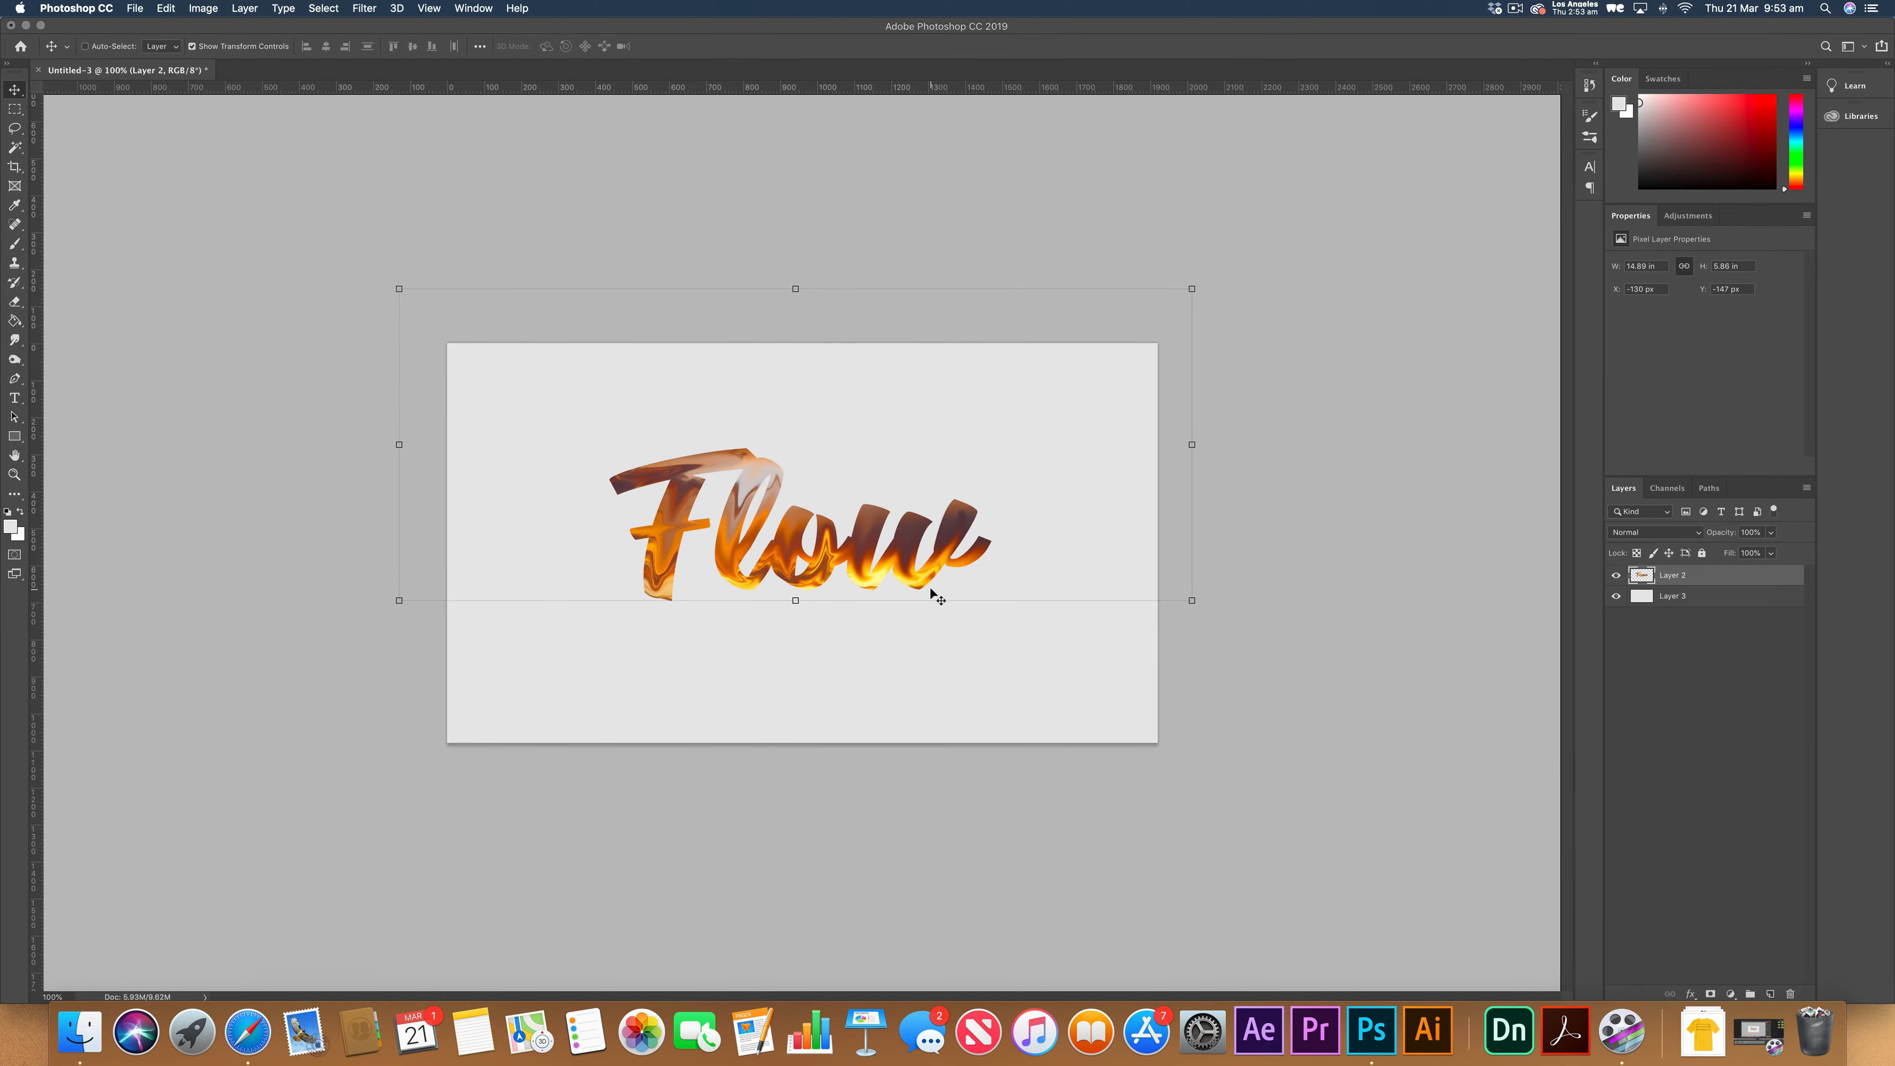
key(super+equal)
key(super+equal)
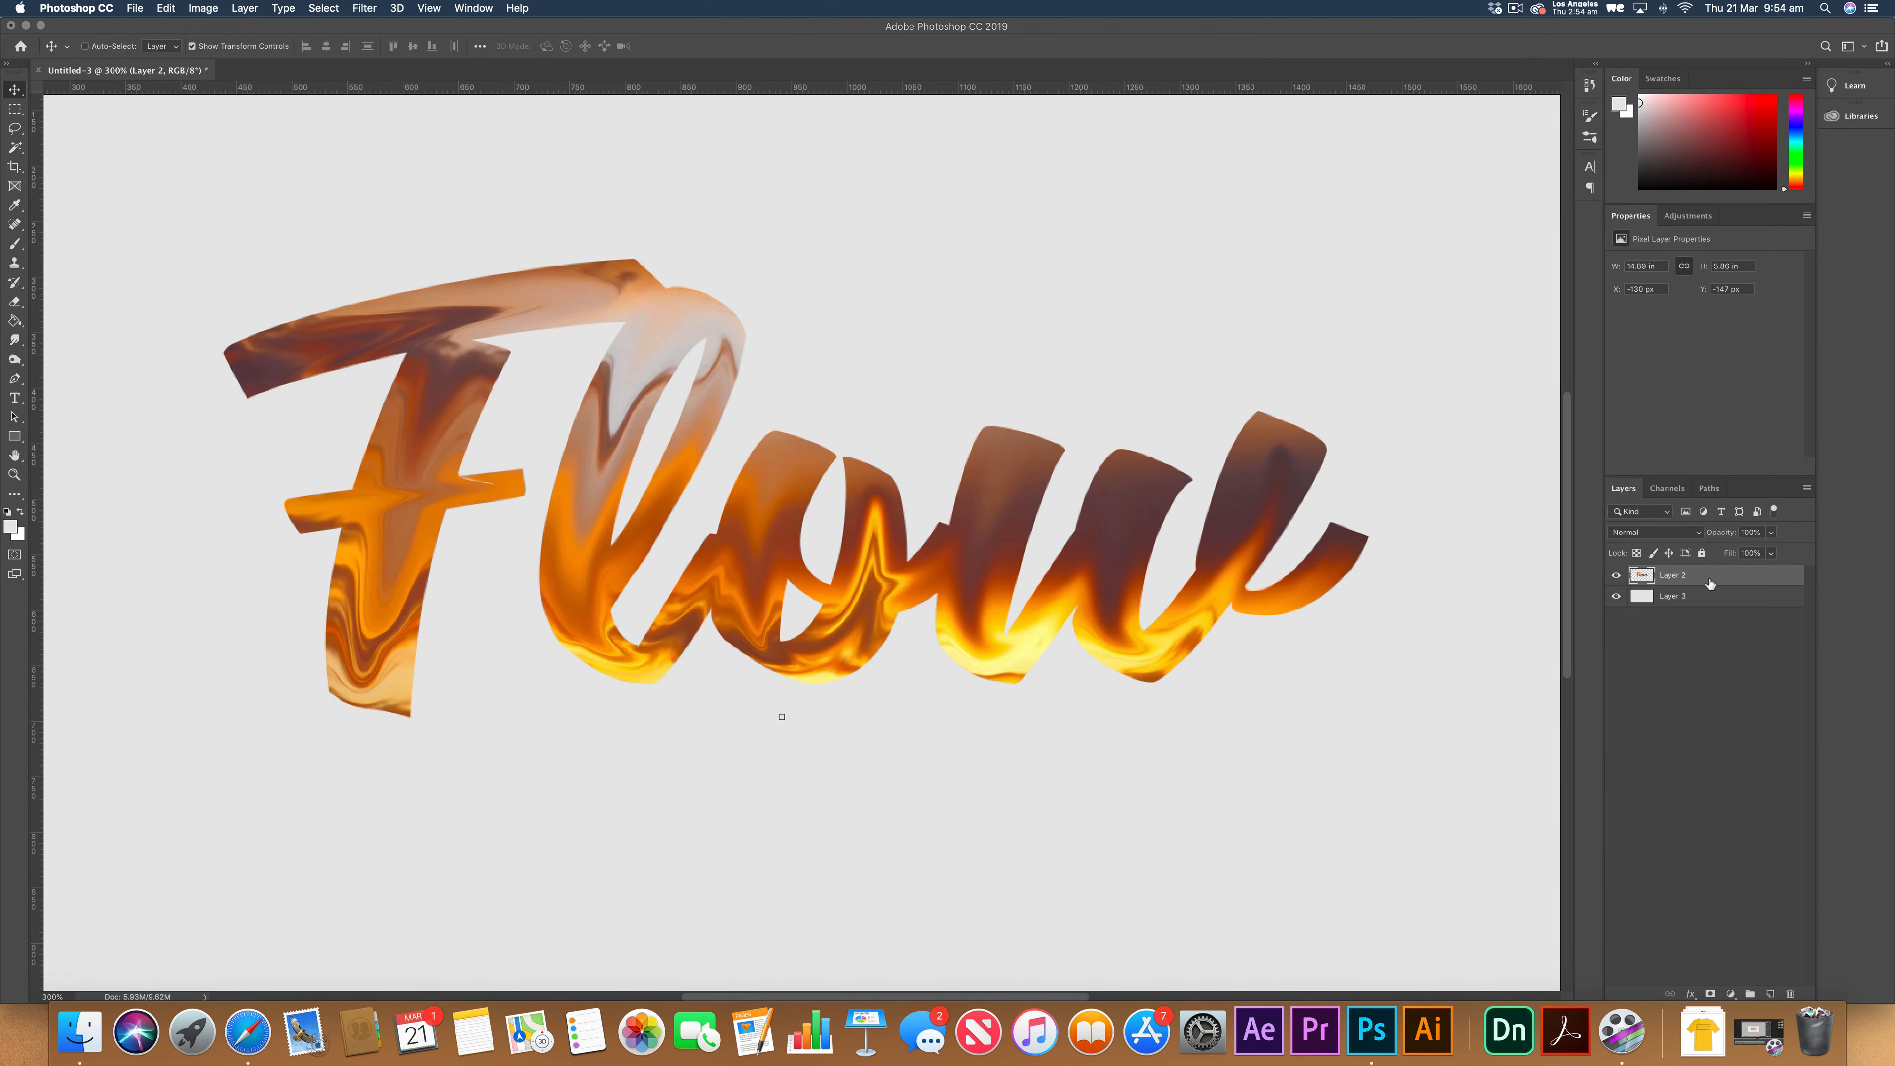
key(super+j)
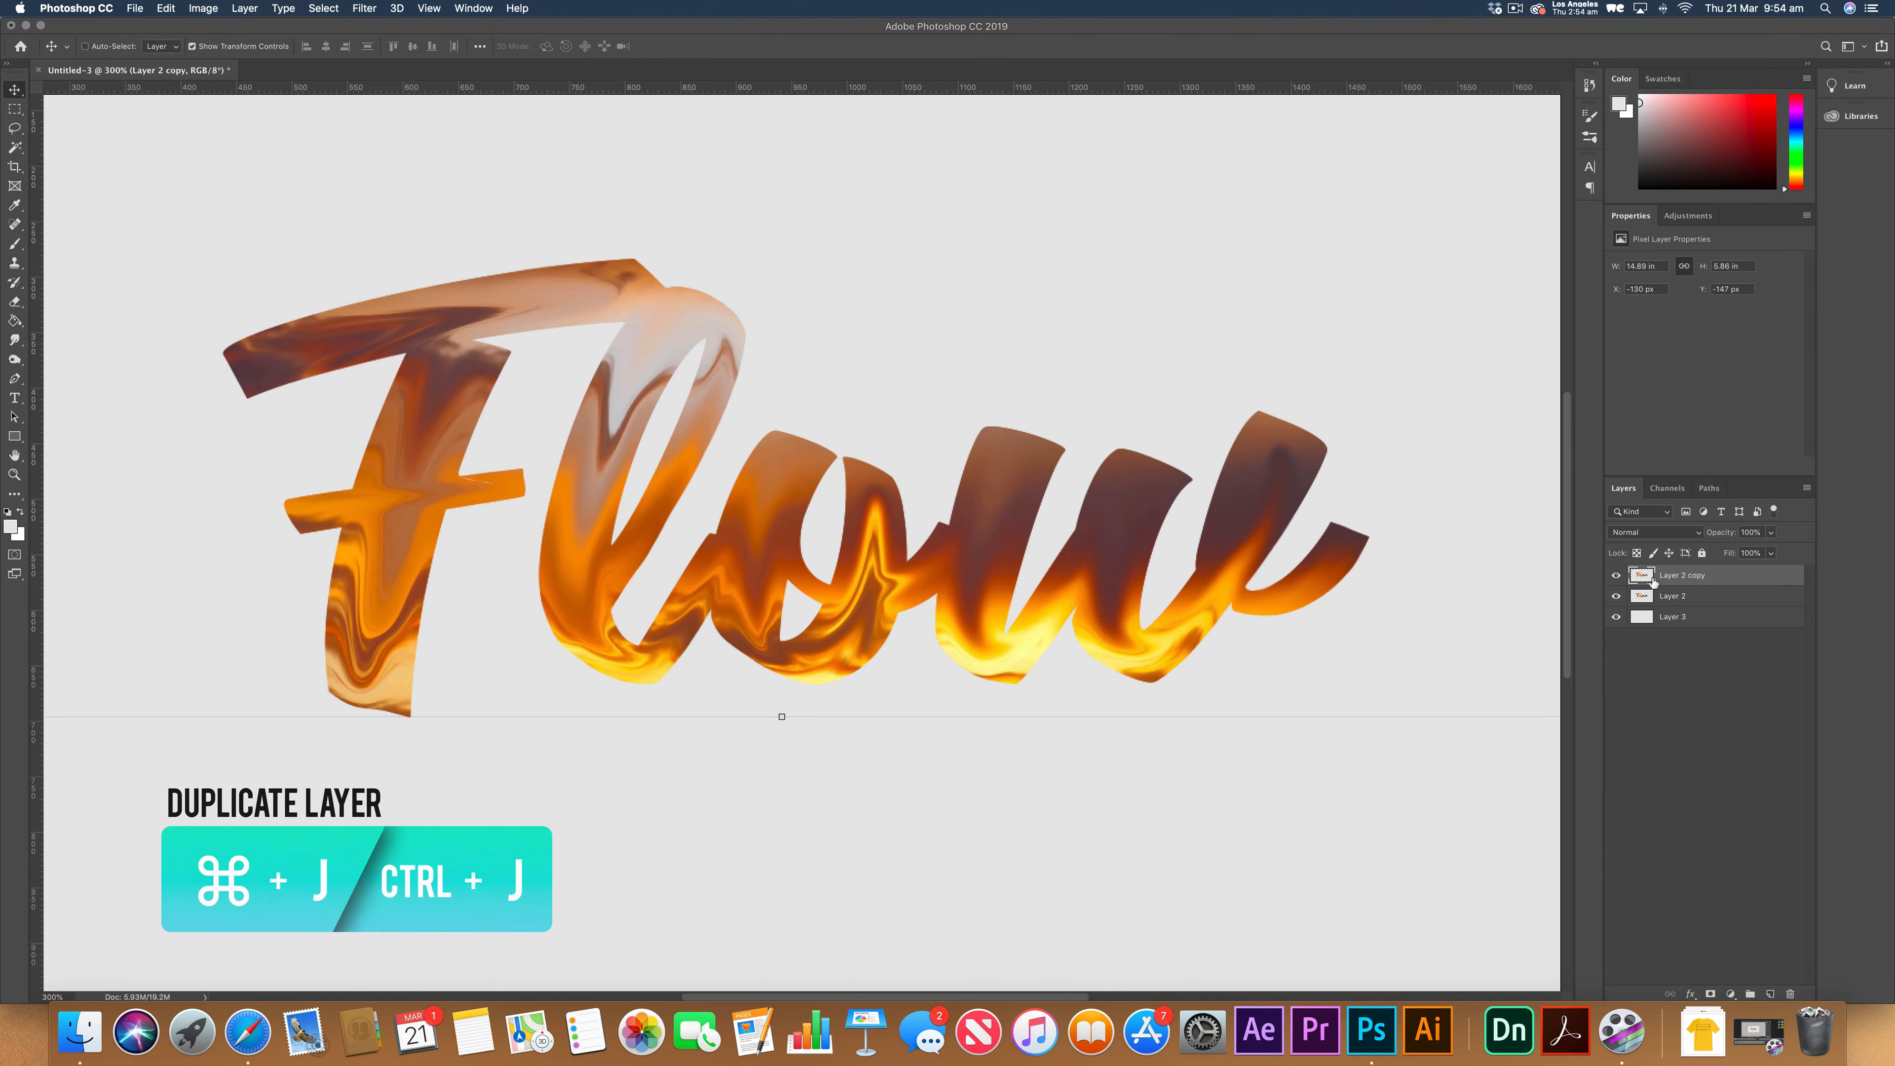
click(1616, 596)
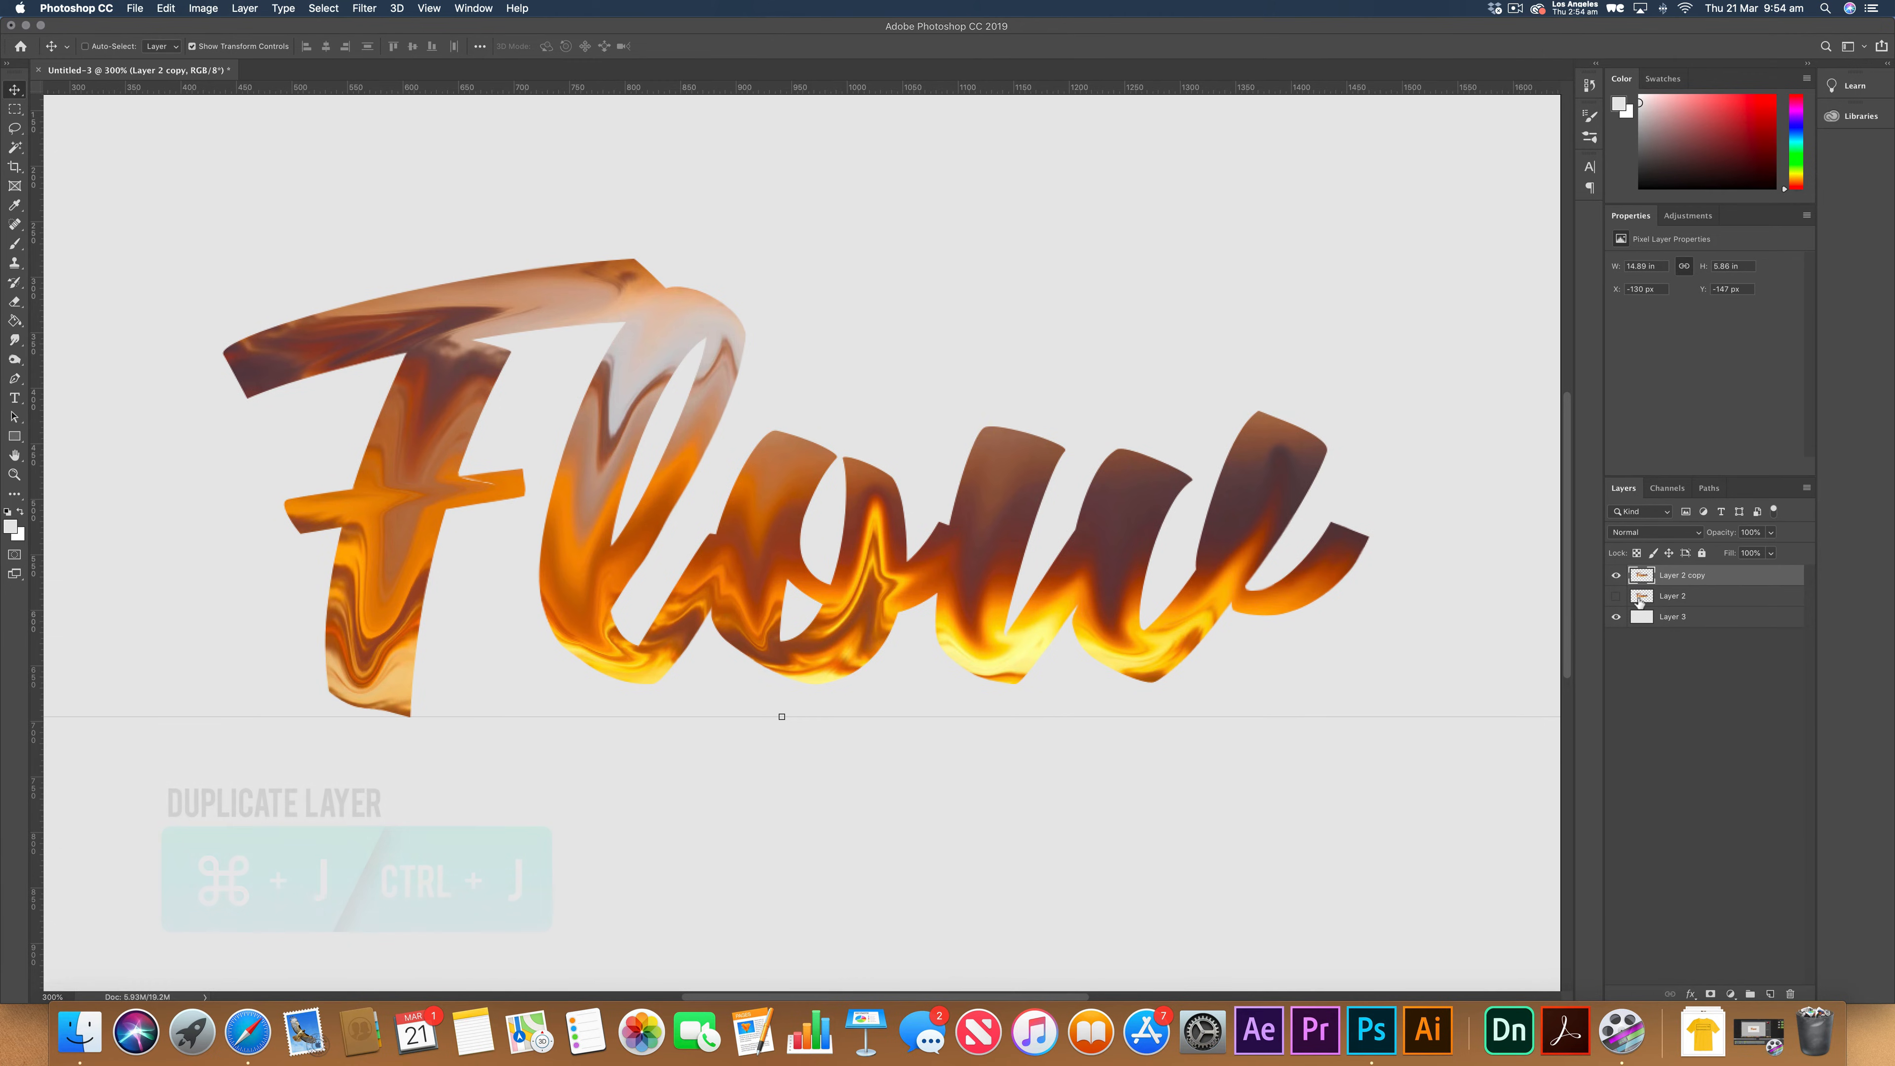
Open the duplicate in Liquify and pull a drip down from the left end of the F's top bar with a size 45 brush.
key(super+minus)
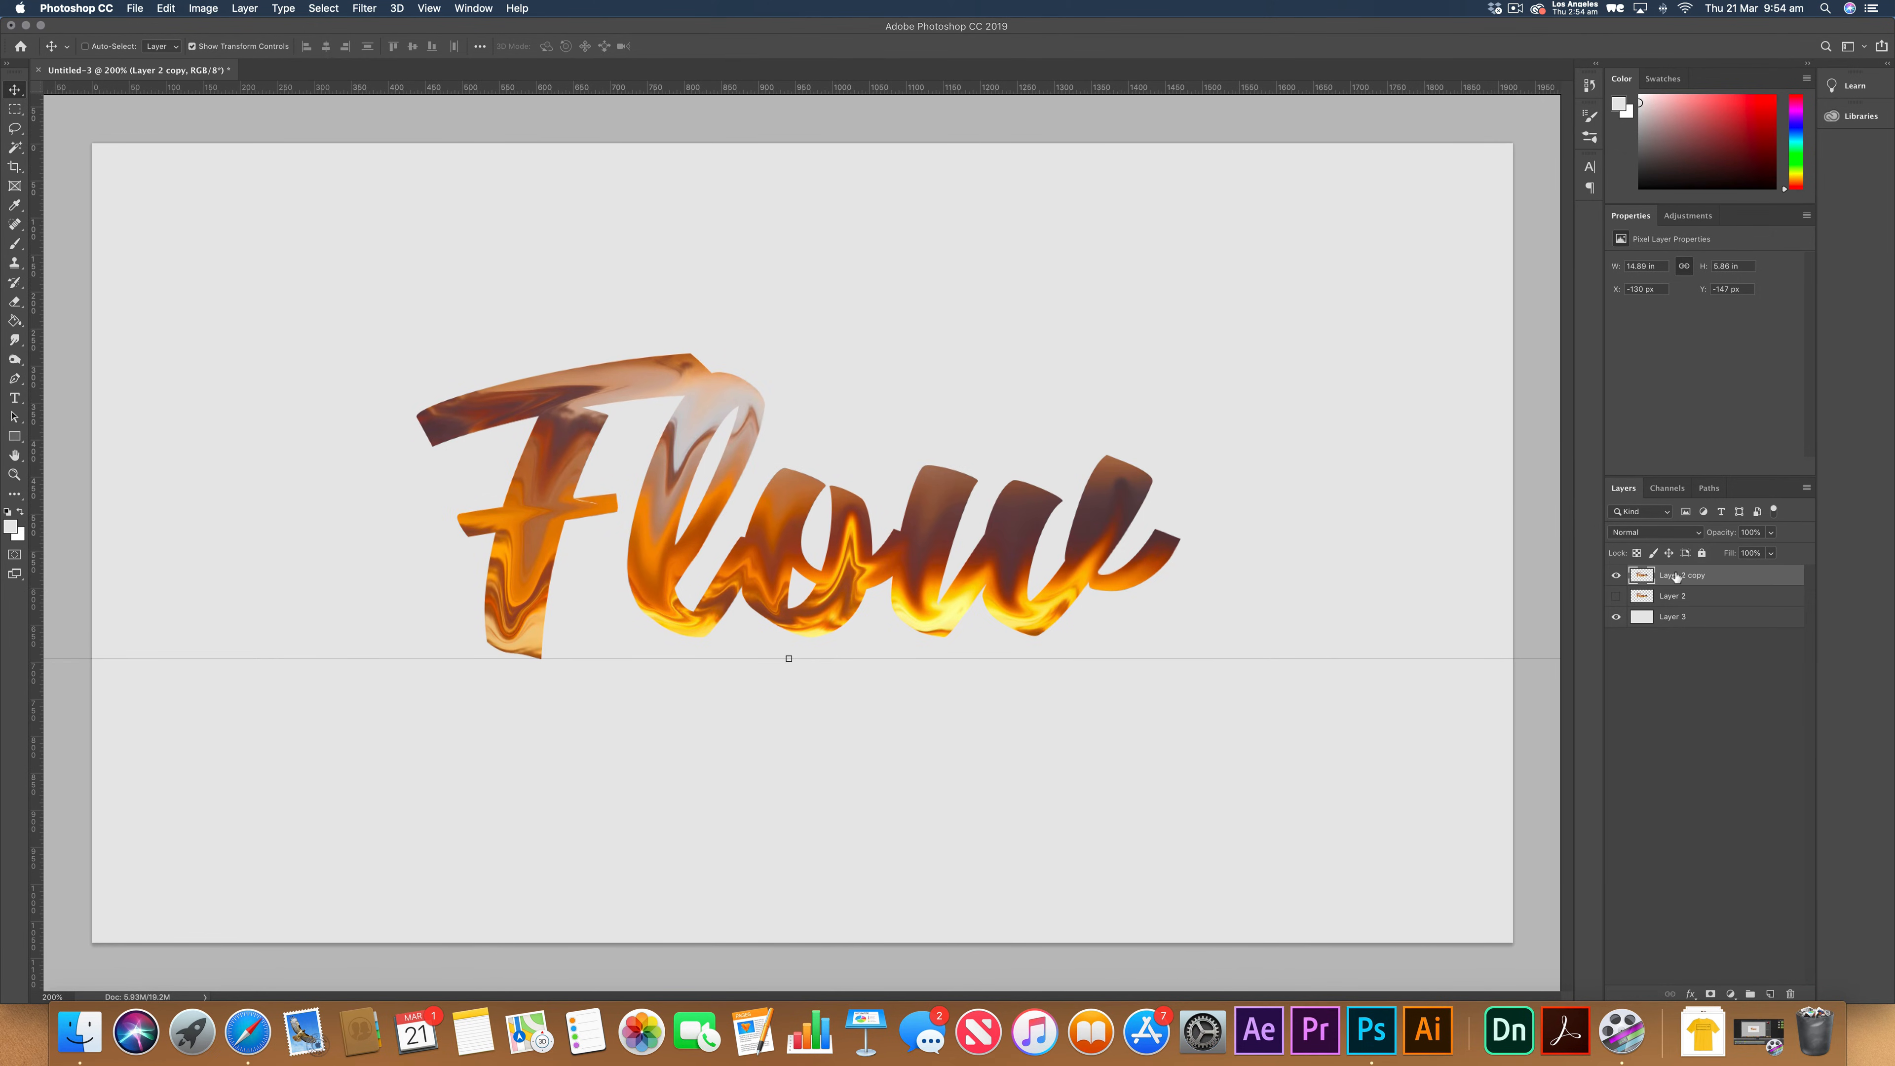
click(366, 8)
click(381, 143)
key(super+plus)
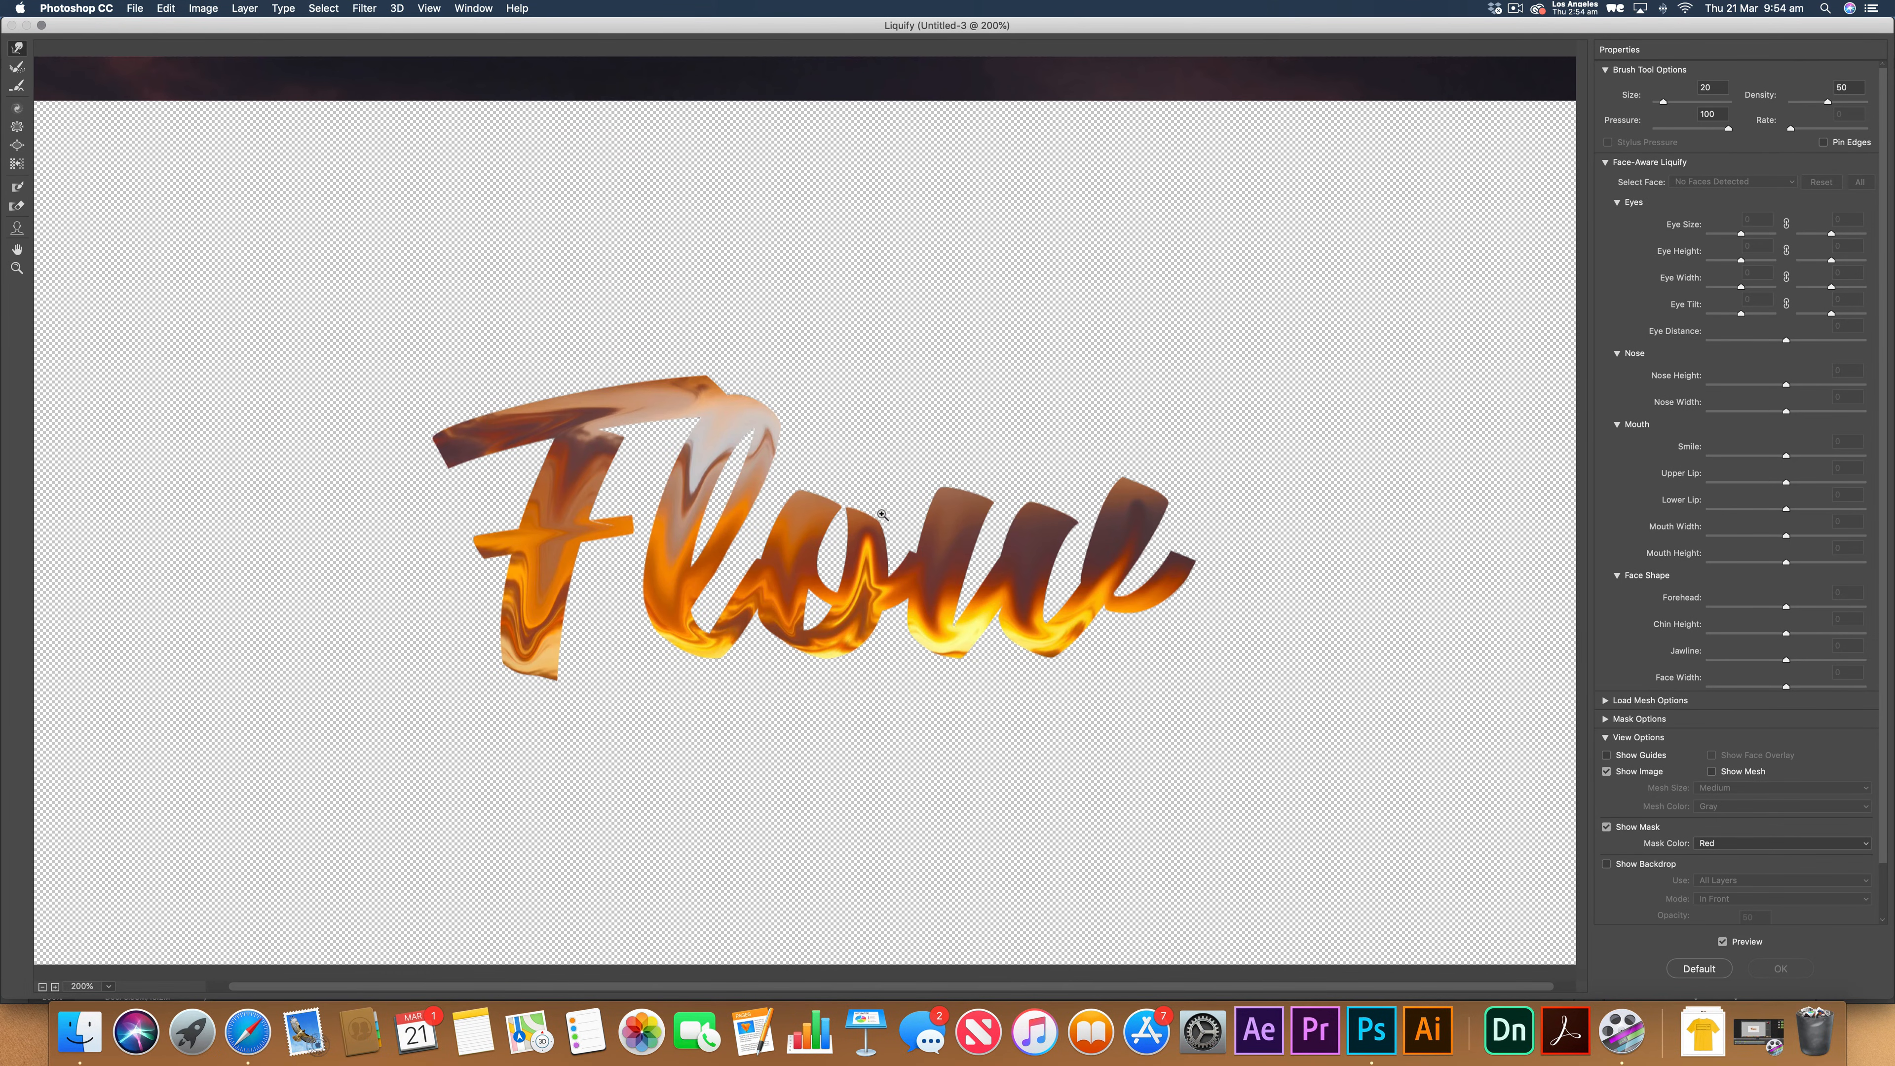
key(super+plus)
key(bracketright)
key(bracketright)
key(bracketright)
key(bracketright)
key(bracketright)
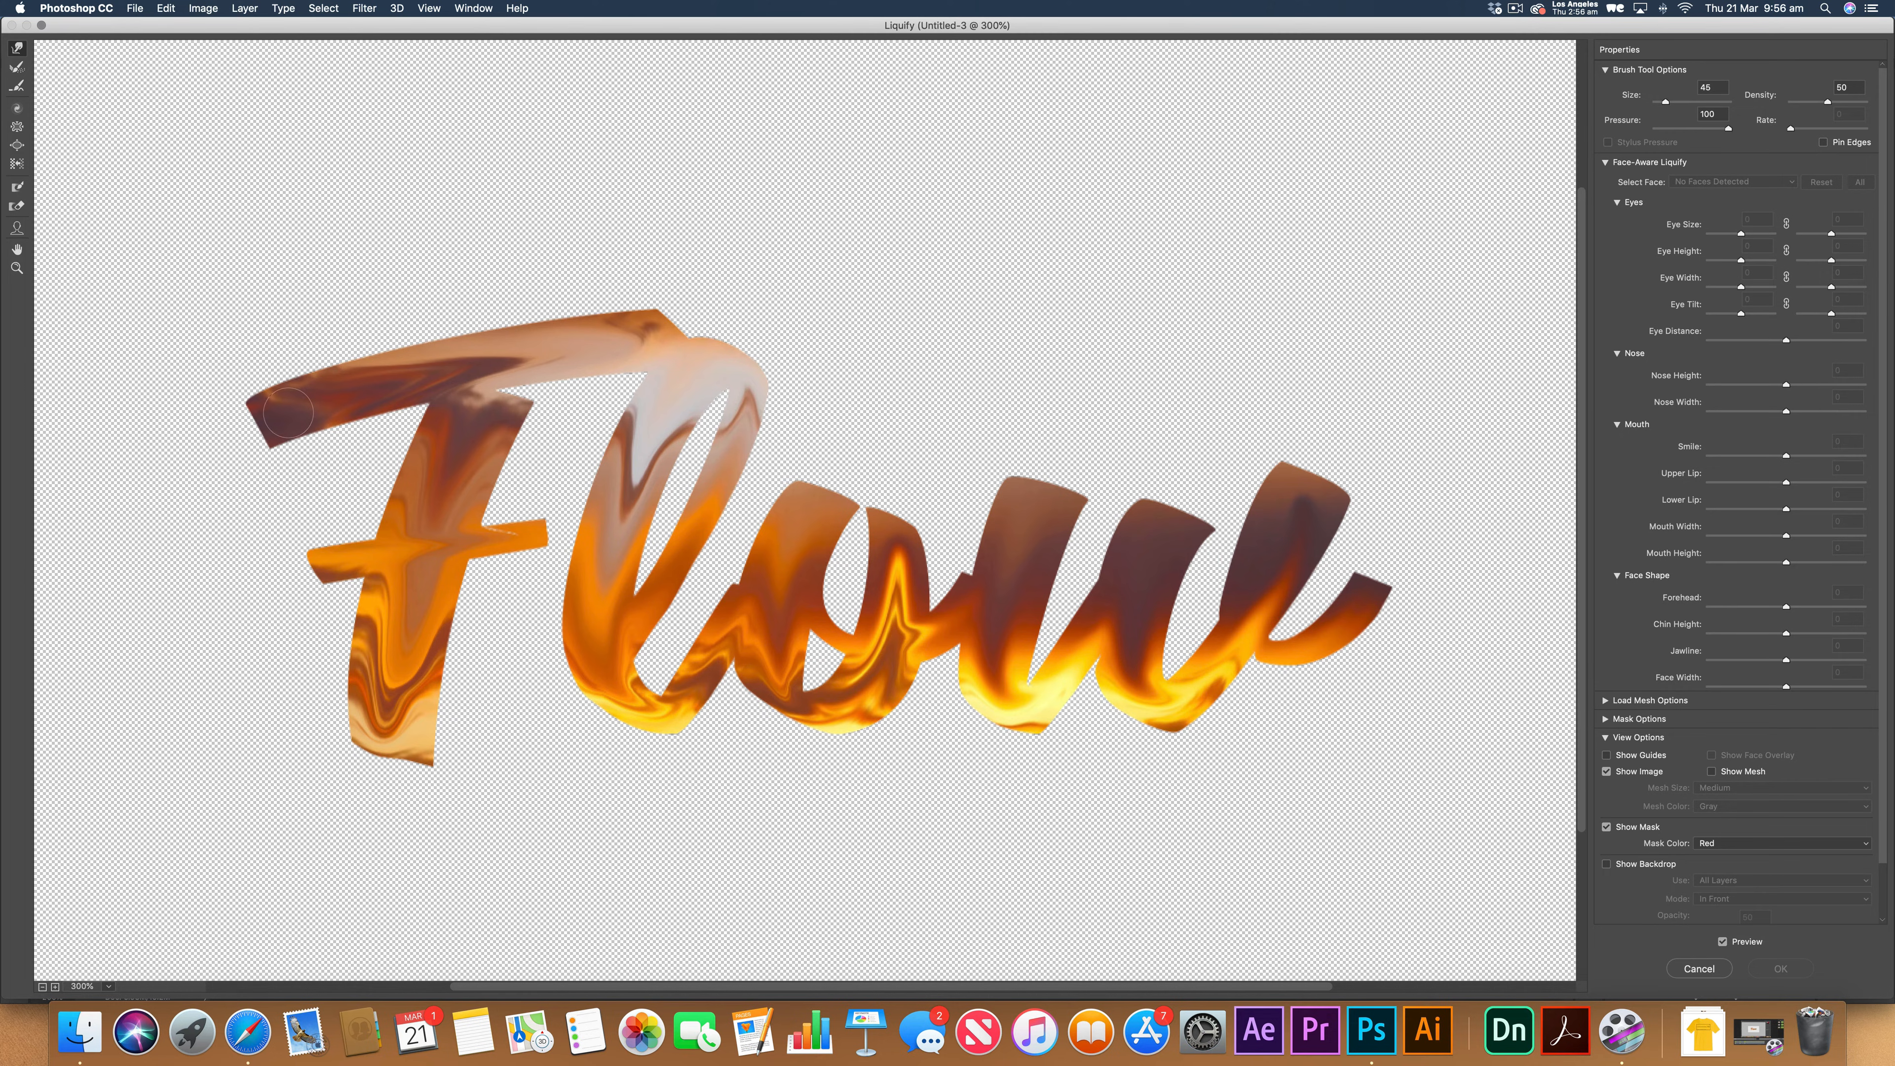
drag(279, 415, 257, 542)
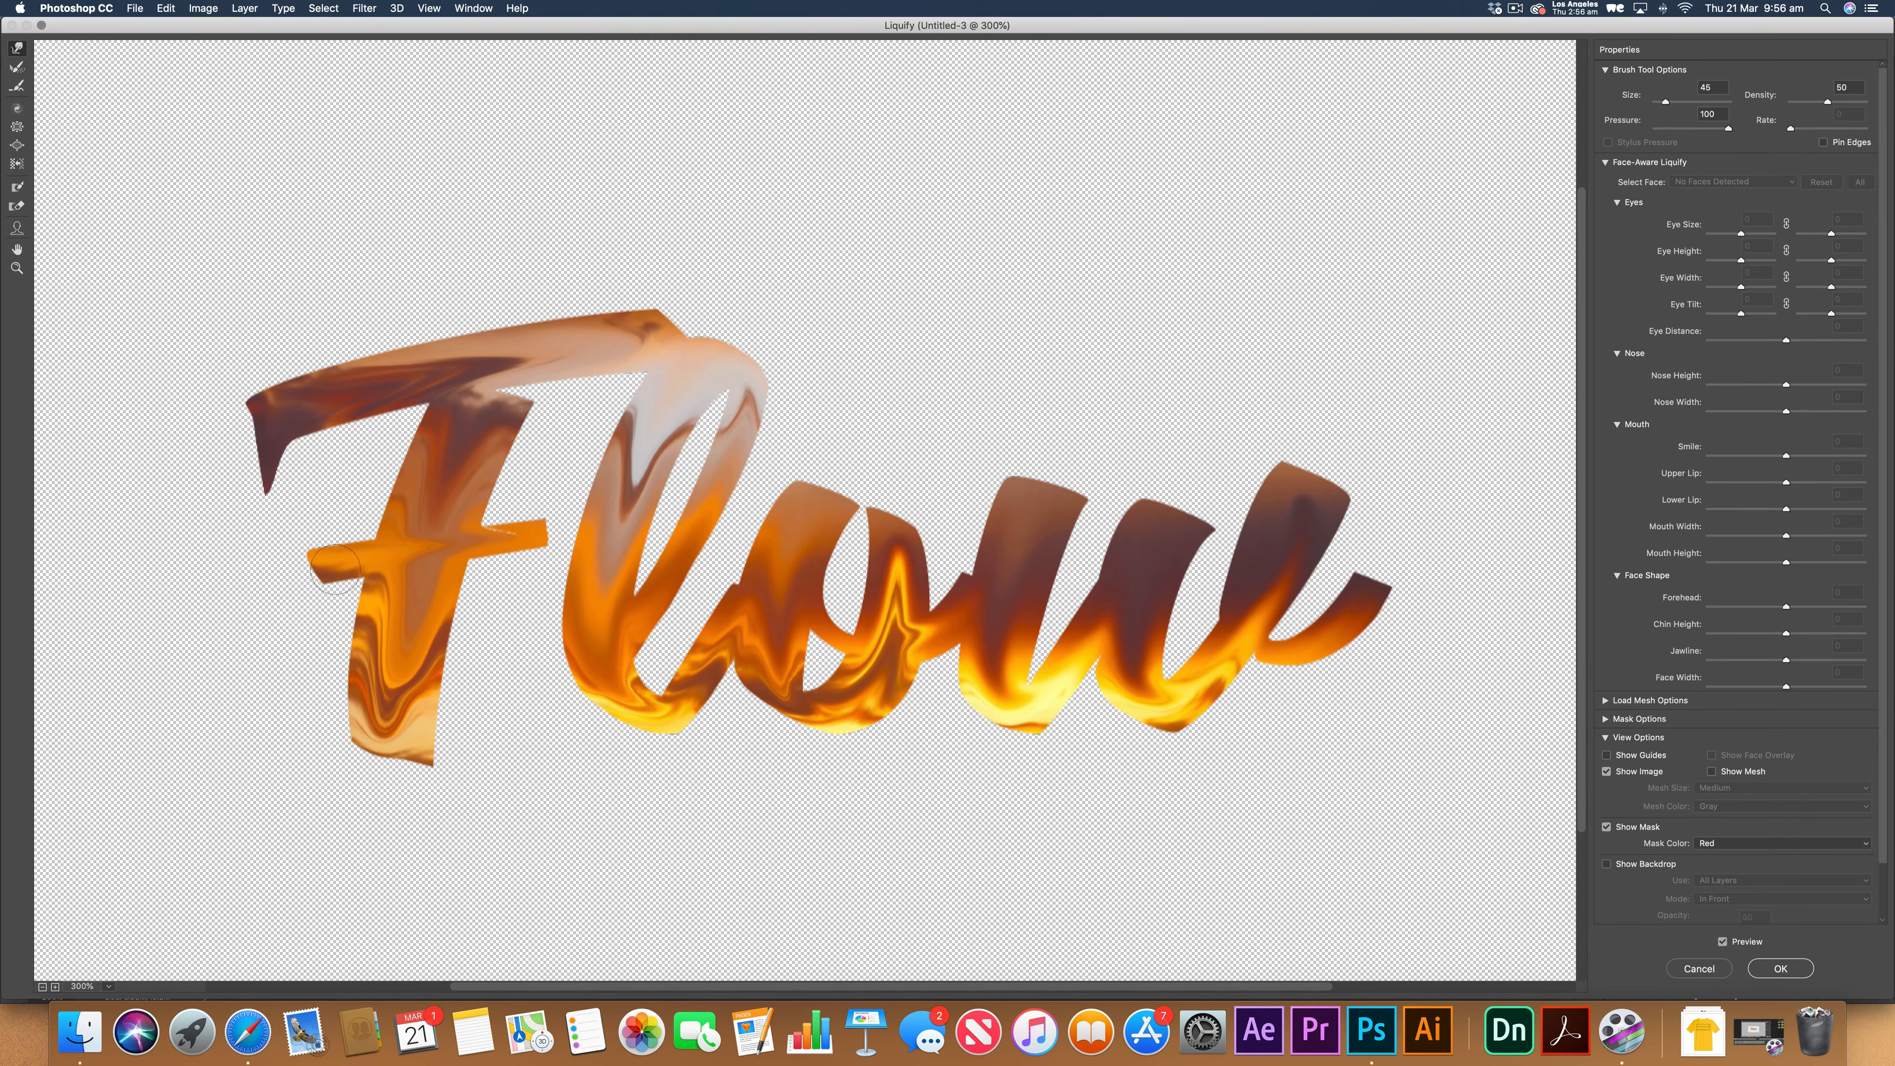
Pull drips down from the left end of the F's crossbar, the F's stem and the l's base with a brush of about size 35.
key(bracketleft)
key(bracketleft)
key(bracketleft)
key(bracketleft)
drag(336, 565, 319, 649)
drag(404, 739, 432, 834)
drag(666, 718, 665, 797)
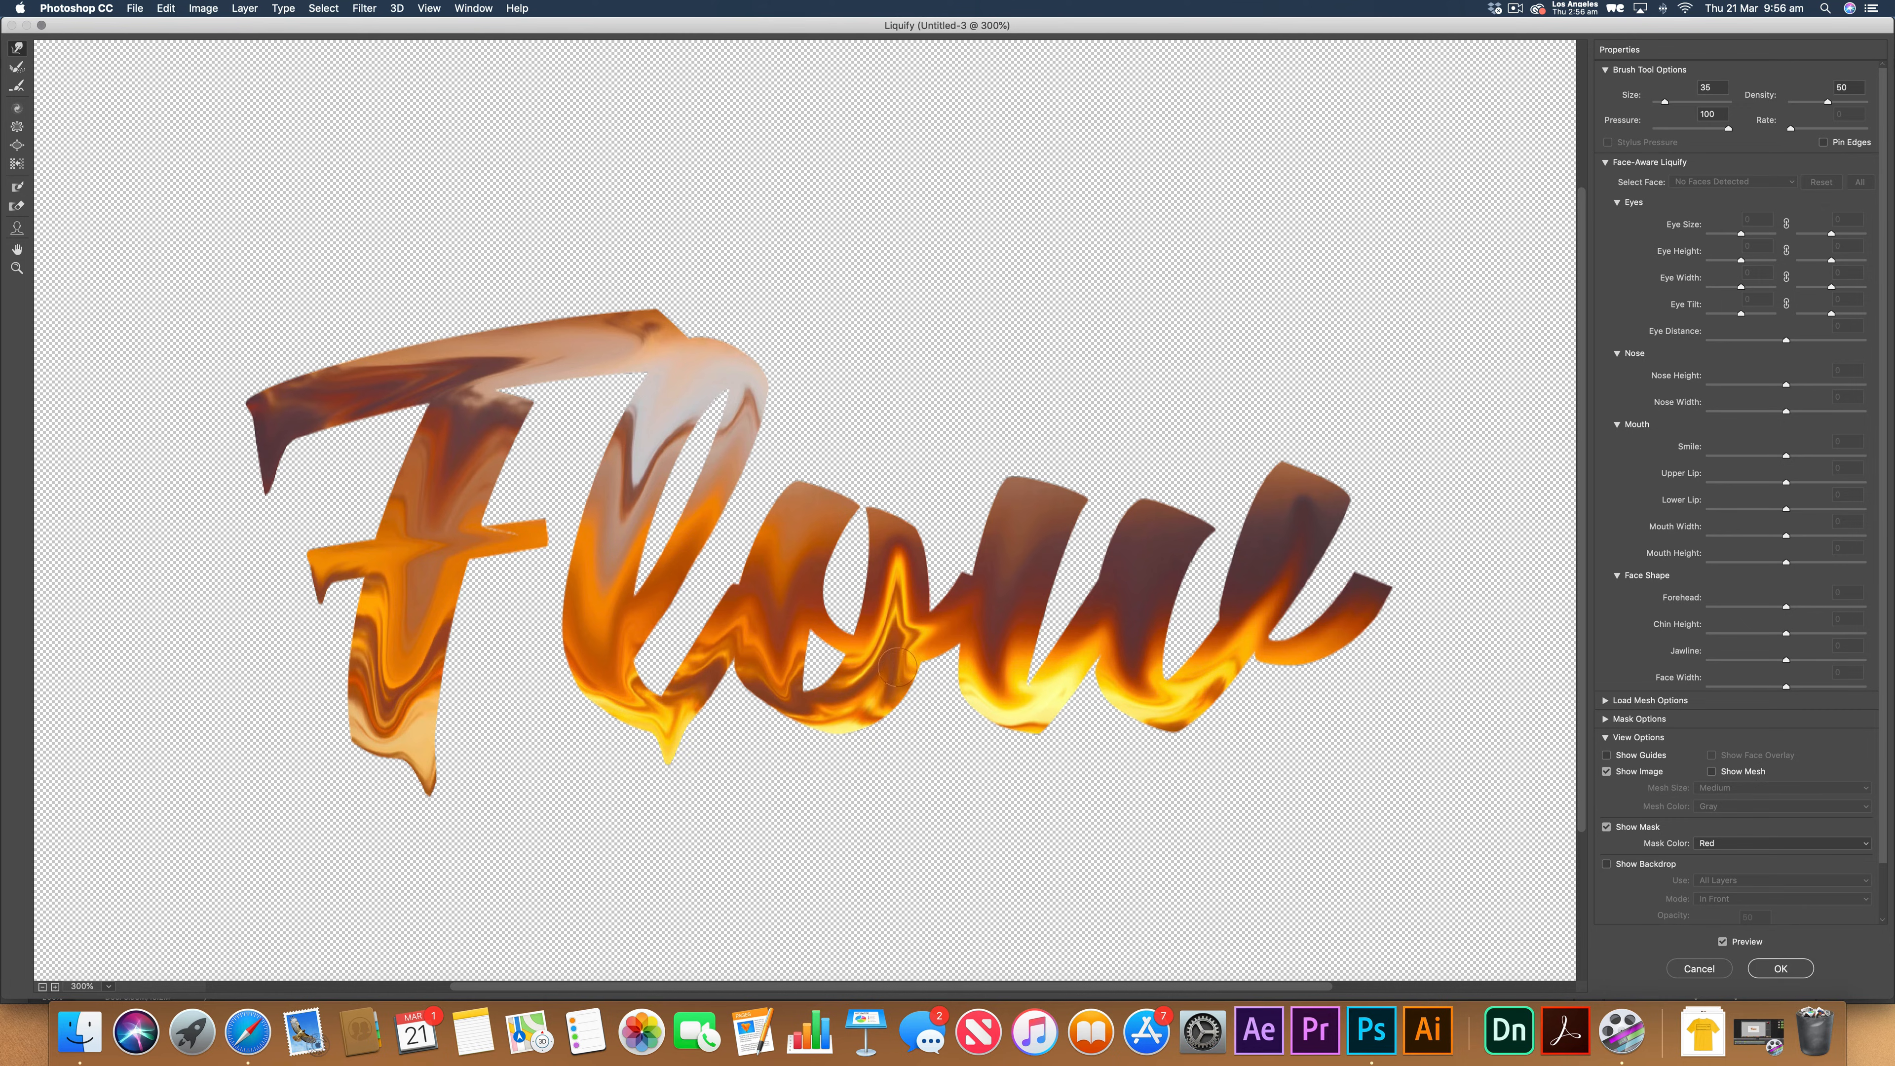
Pull drips from the bases of the o and w, and from the w's tail with the brush reduced to size 25.
drag(856, 703, 837, 806)
drag(1039, 712, 1037, 826)
drag(1164, 717, 1177, 769)
key(bracketleft)
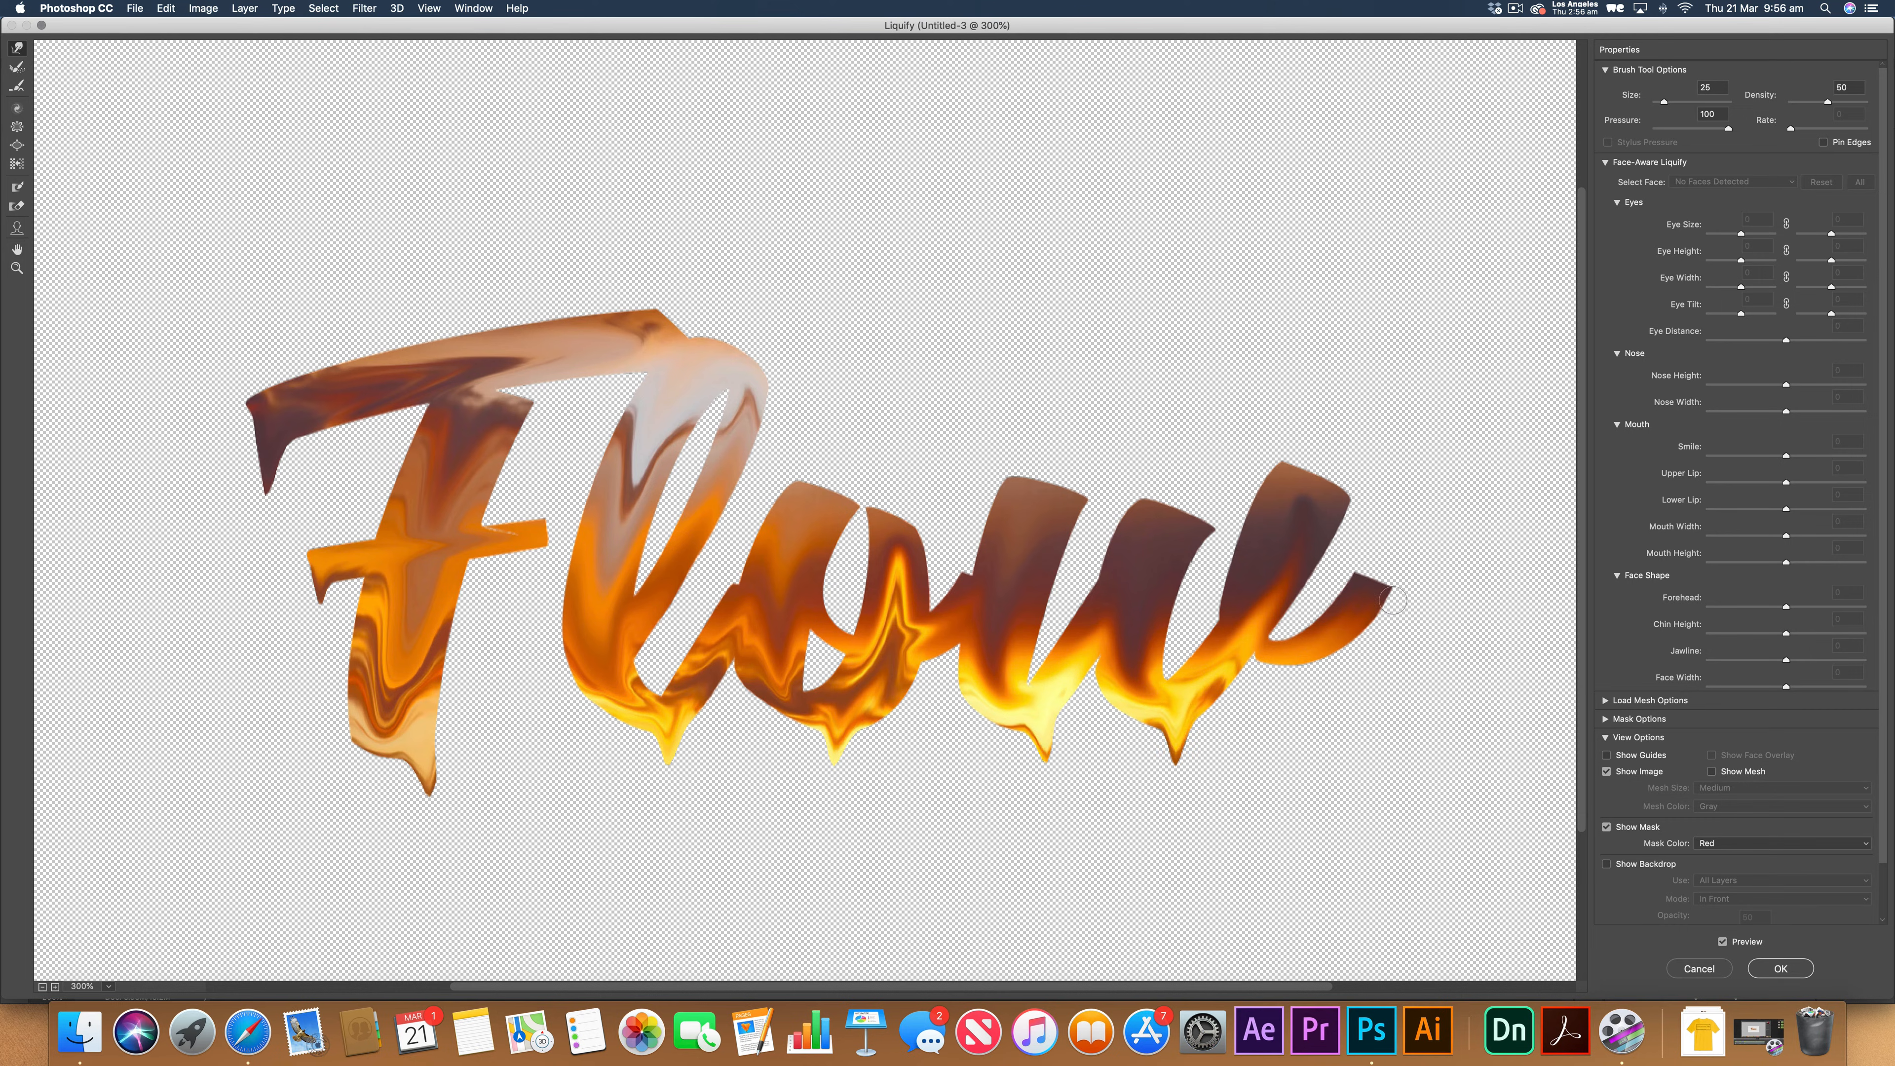
drag(1377, 599, 1375, 678)
drag(1379, 613, 1376, 700)
Pull small drips from the upper corners of the w and o and the right end of the F's crossbar, and apply Liquify.
drag(1079, 510, 1082, 523)
drag(1207, 536, 1206, 574)
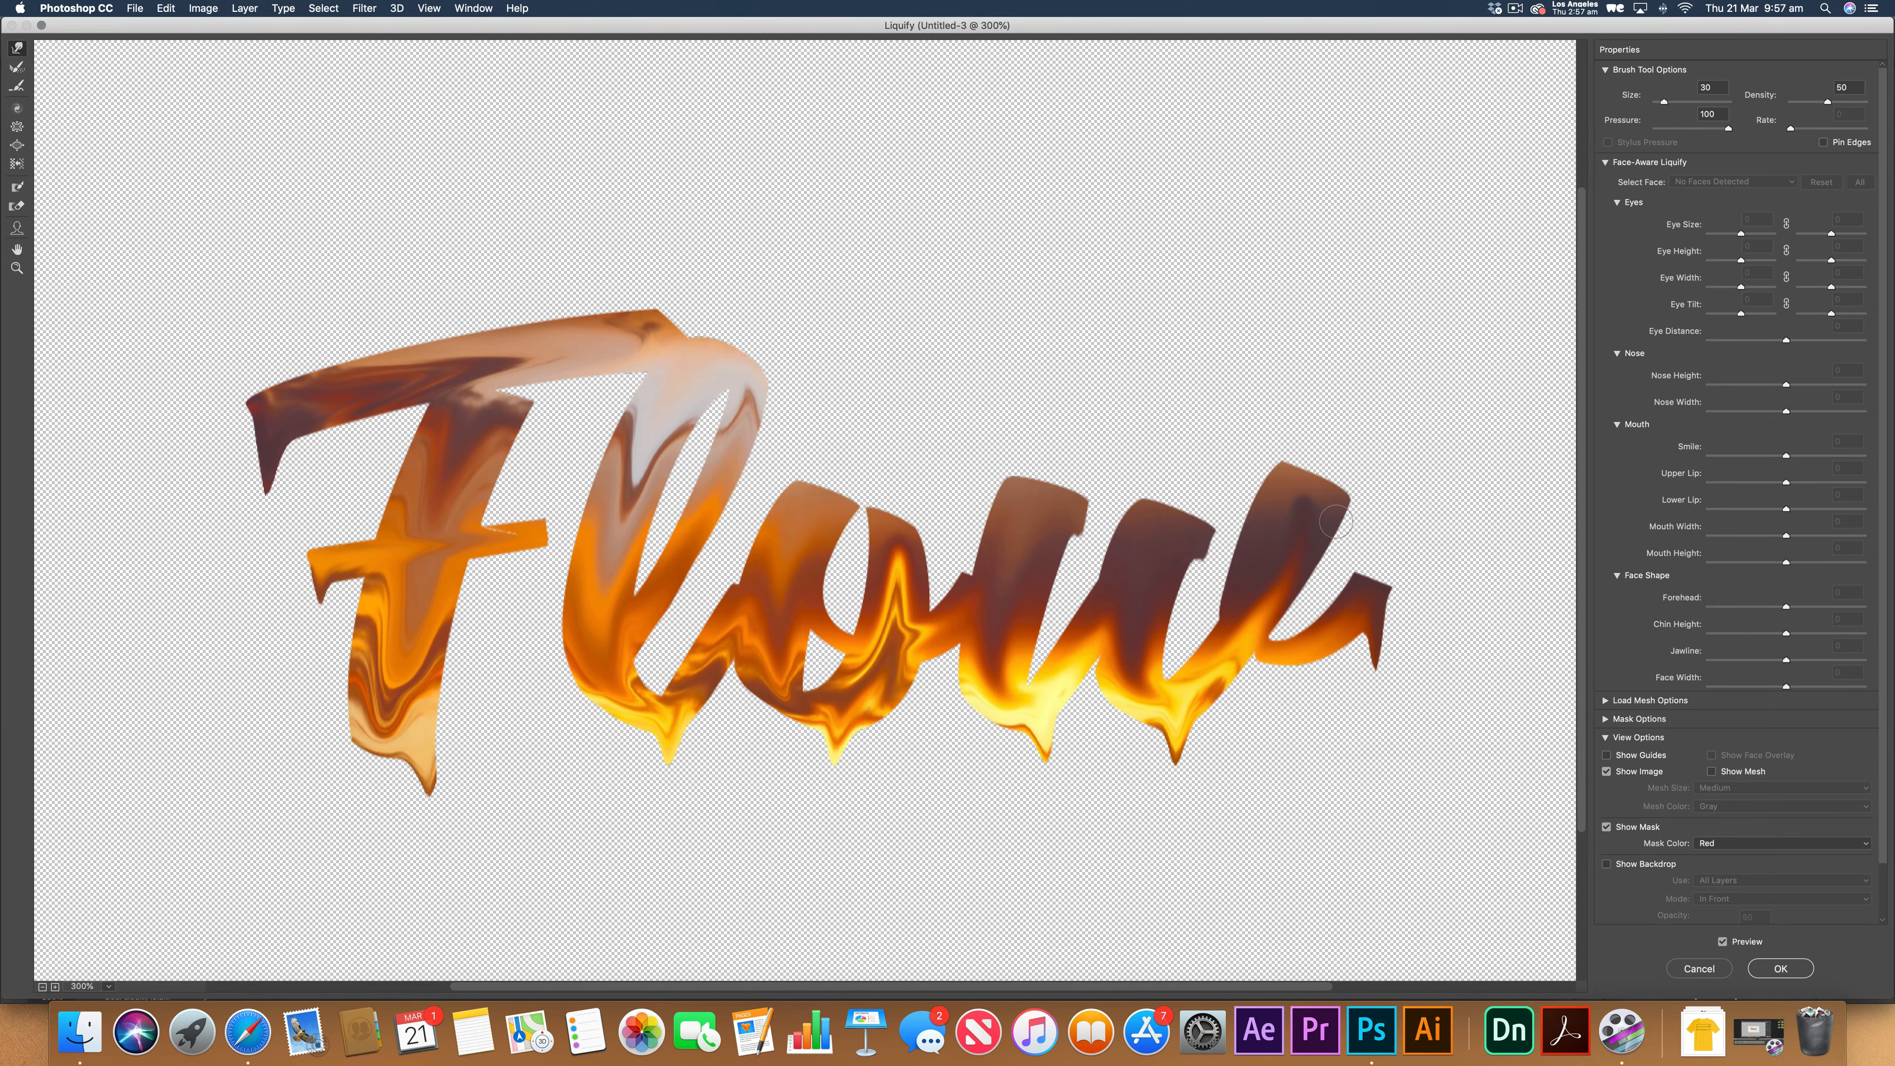
drag(1344, 505, 1341, 549)
drag(855, 509, 858, 575)
key(])
drag(534, 534, 538, 623)
click(1781, 971)
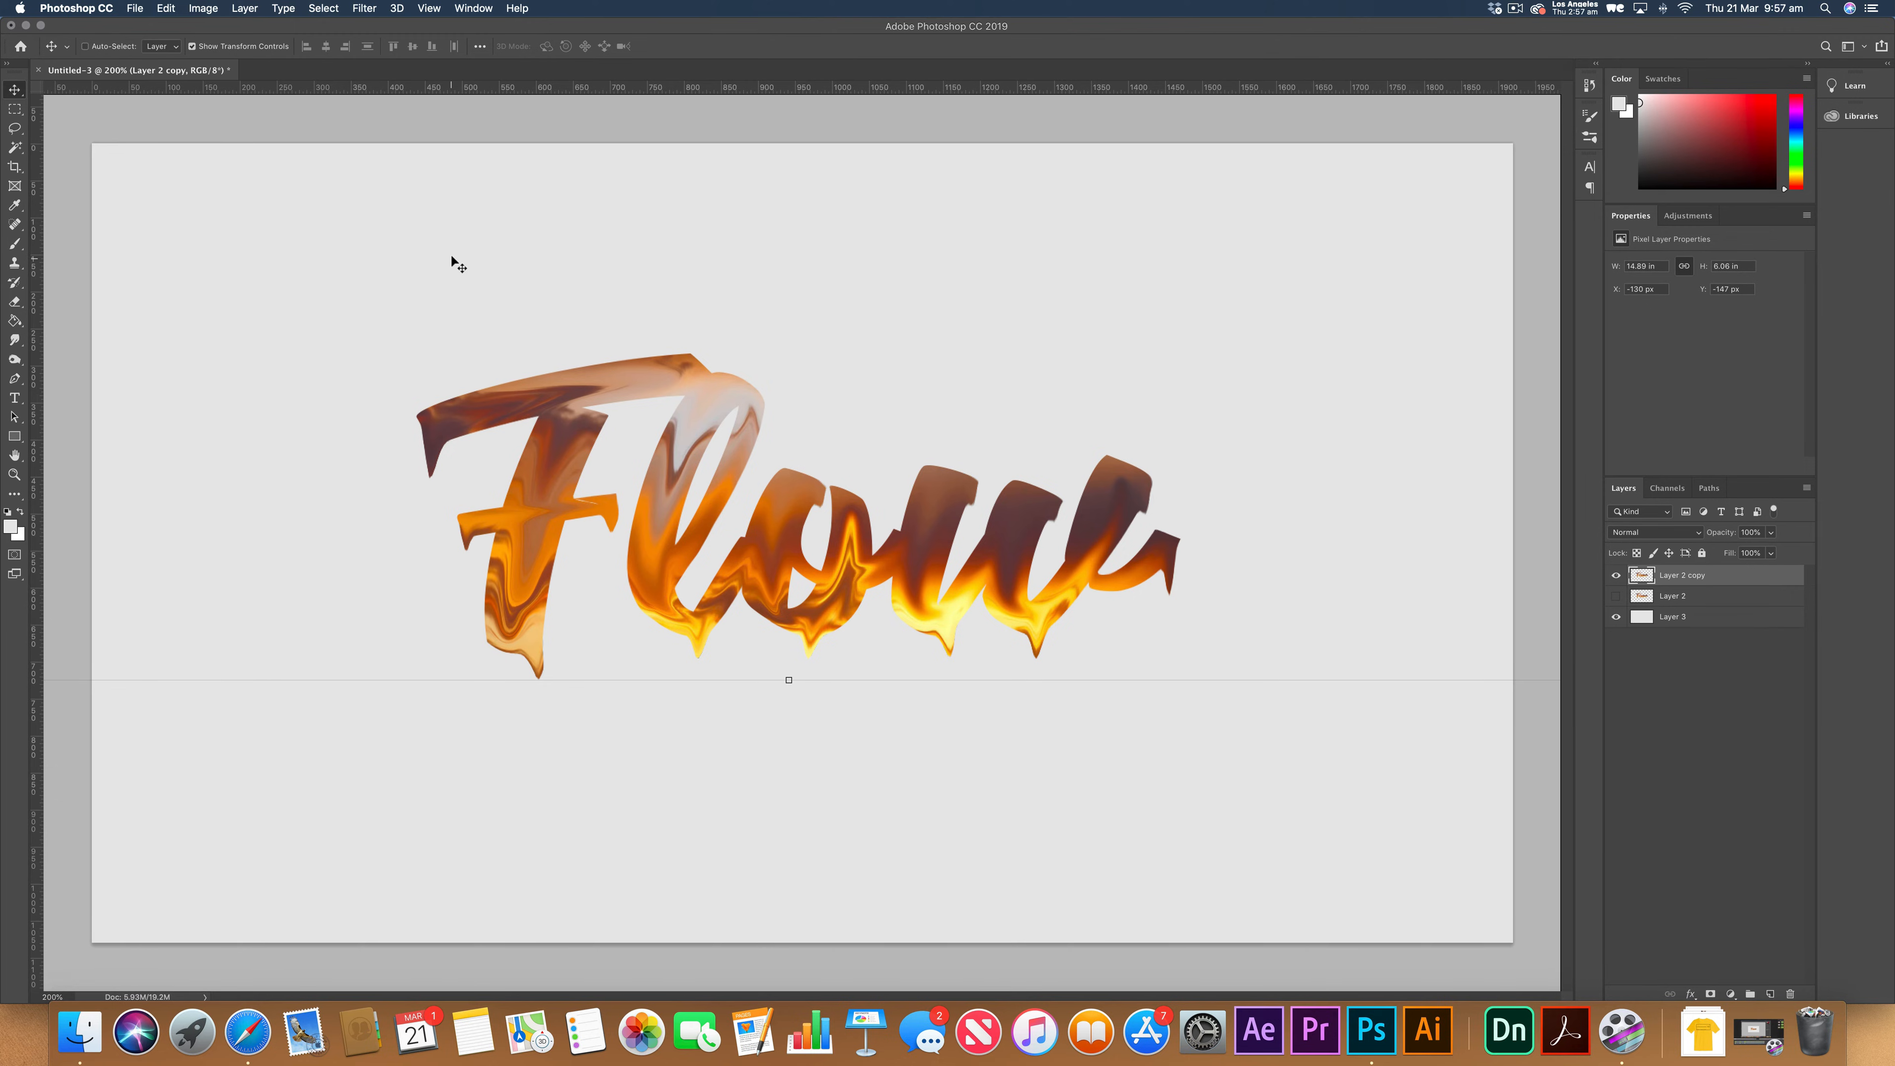
click(193, 9)
mouse_move(239, 48)
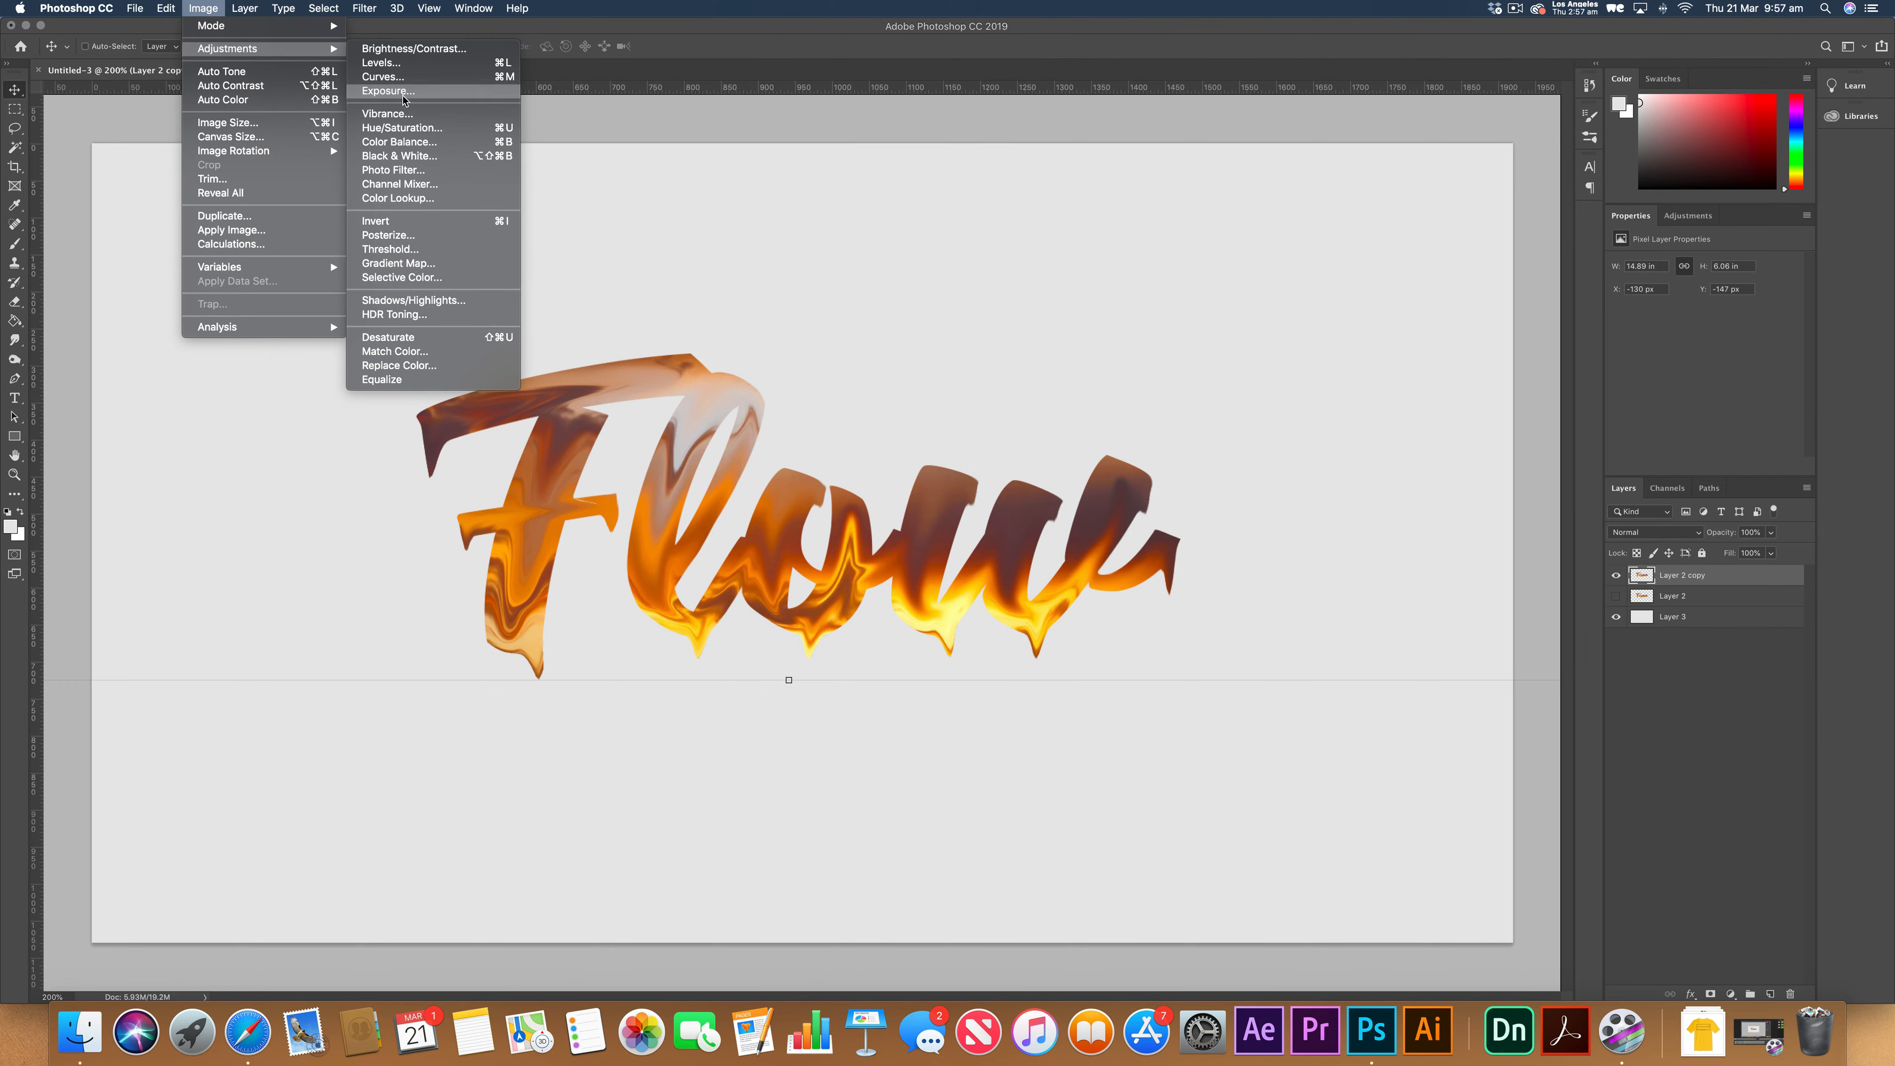
click(408, 128)
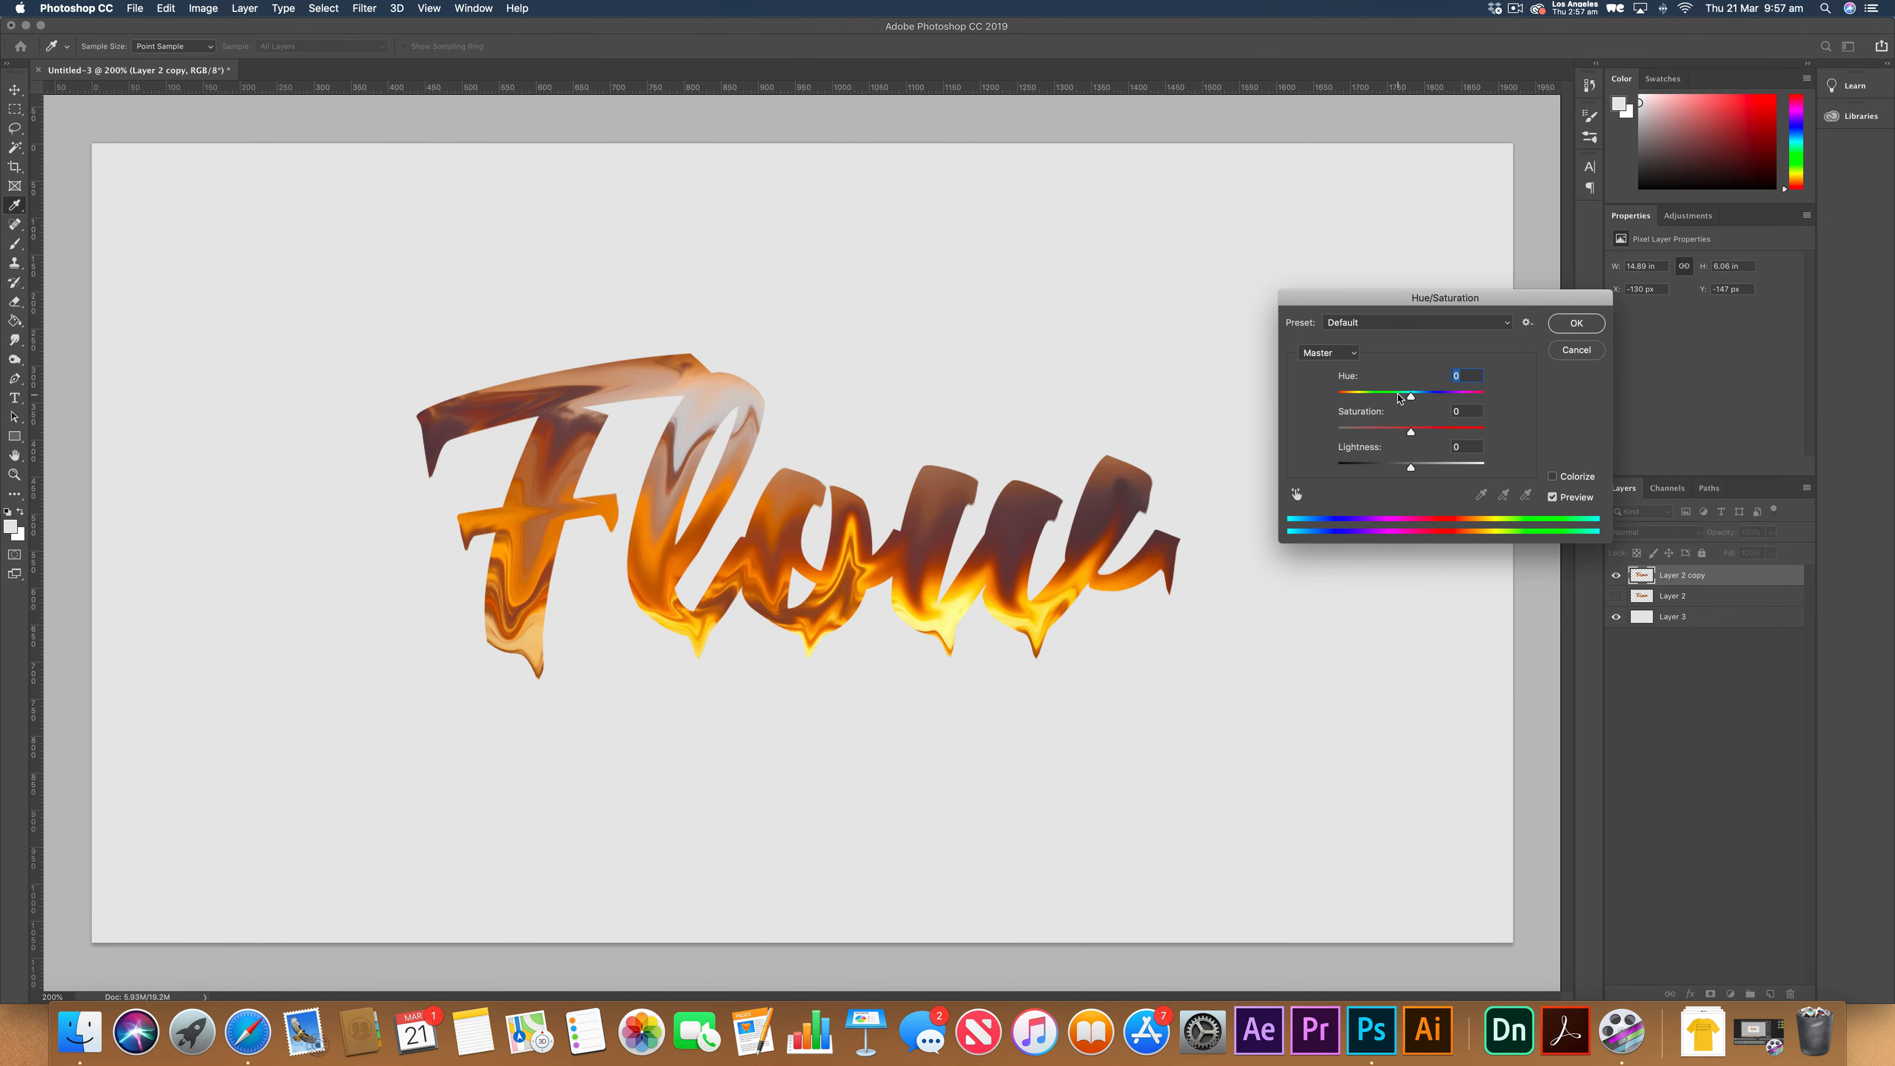
mouse_move(1399, 398)
mouse_down()
mouse_move(1361, 399)
mouse_move(1490, 403)
mouse_move(1402, 399)
mouse_up()
click(1601, 351)
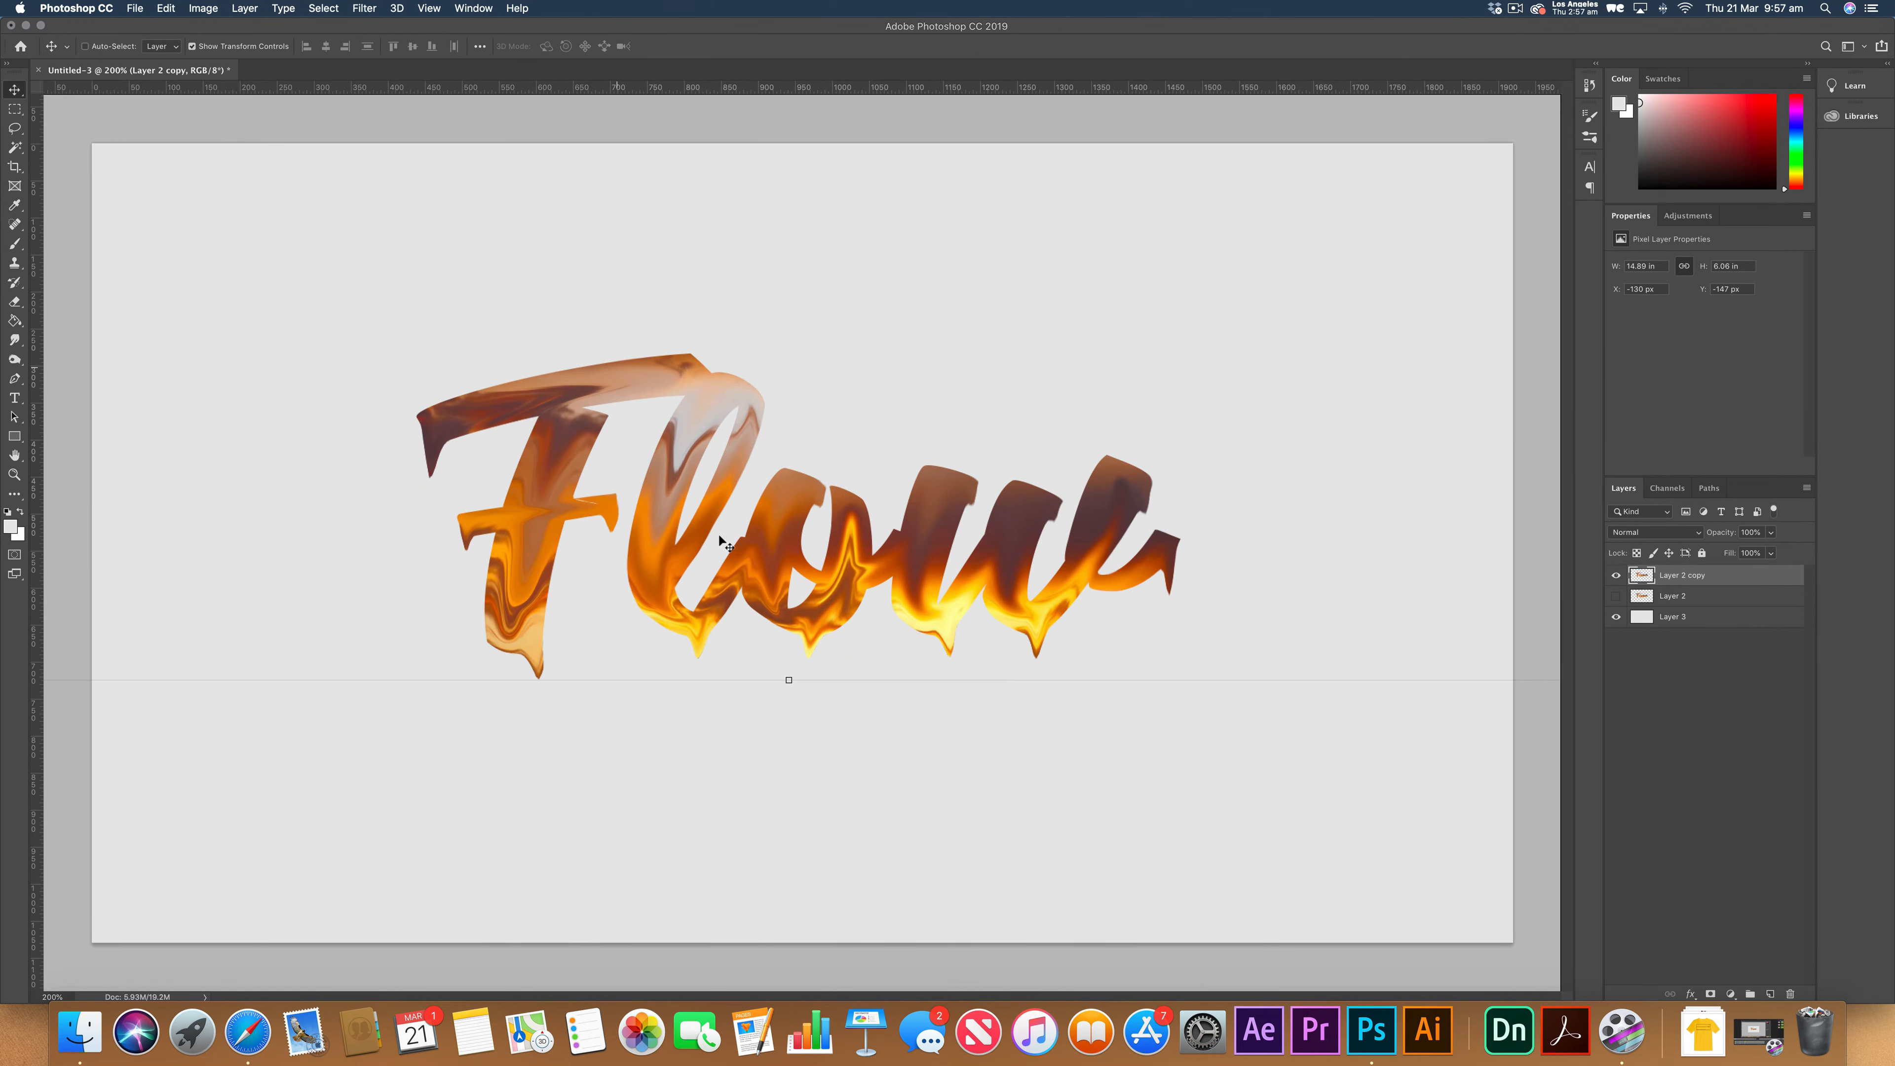
Choose the size 80 spatter brush from Special Effects Brushes and sample an orange from the letter l as the foreground color.
key(d)
key(b)
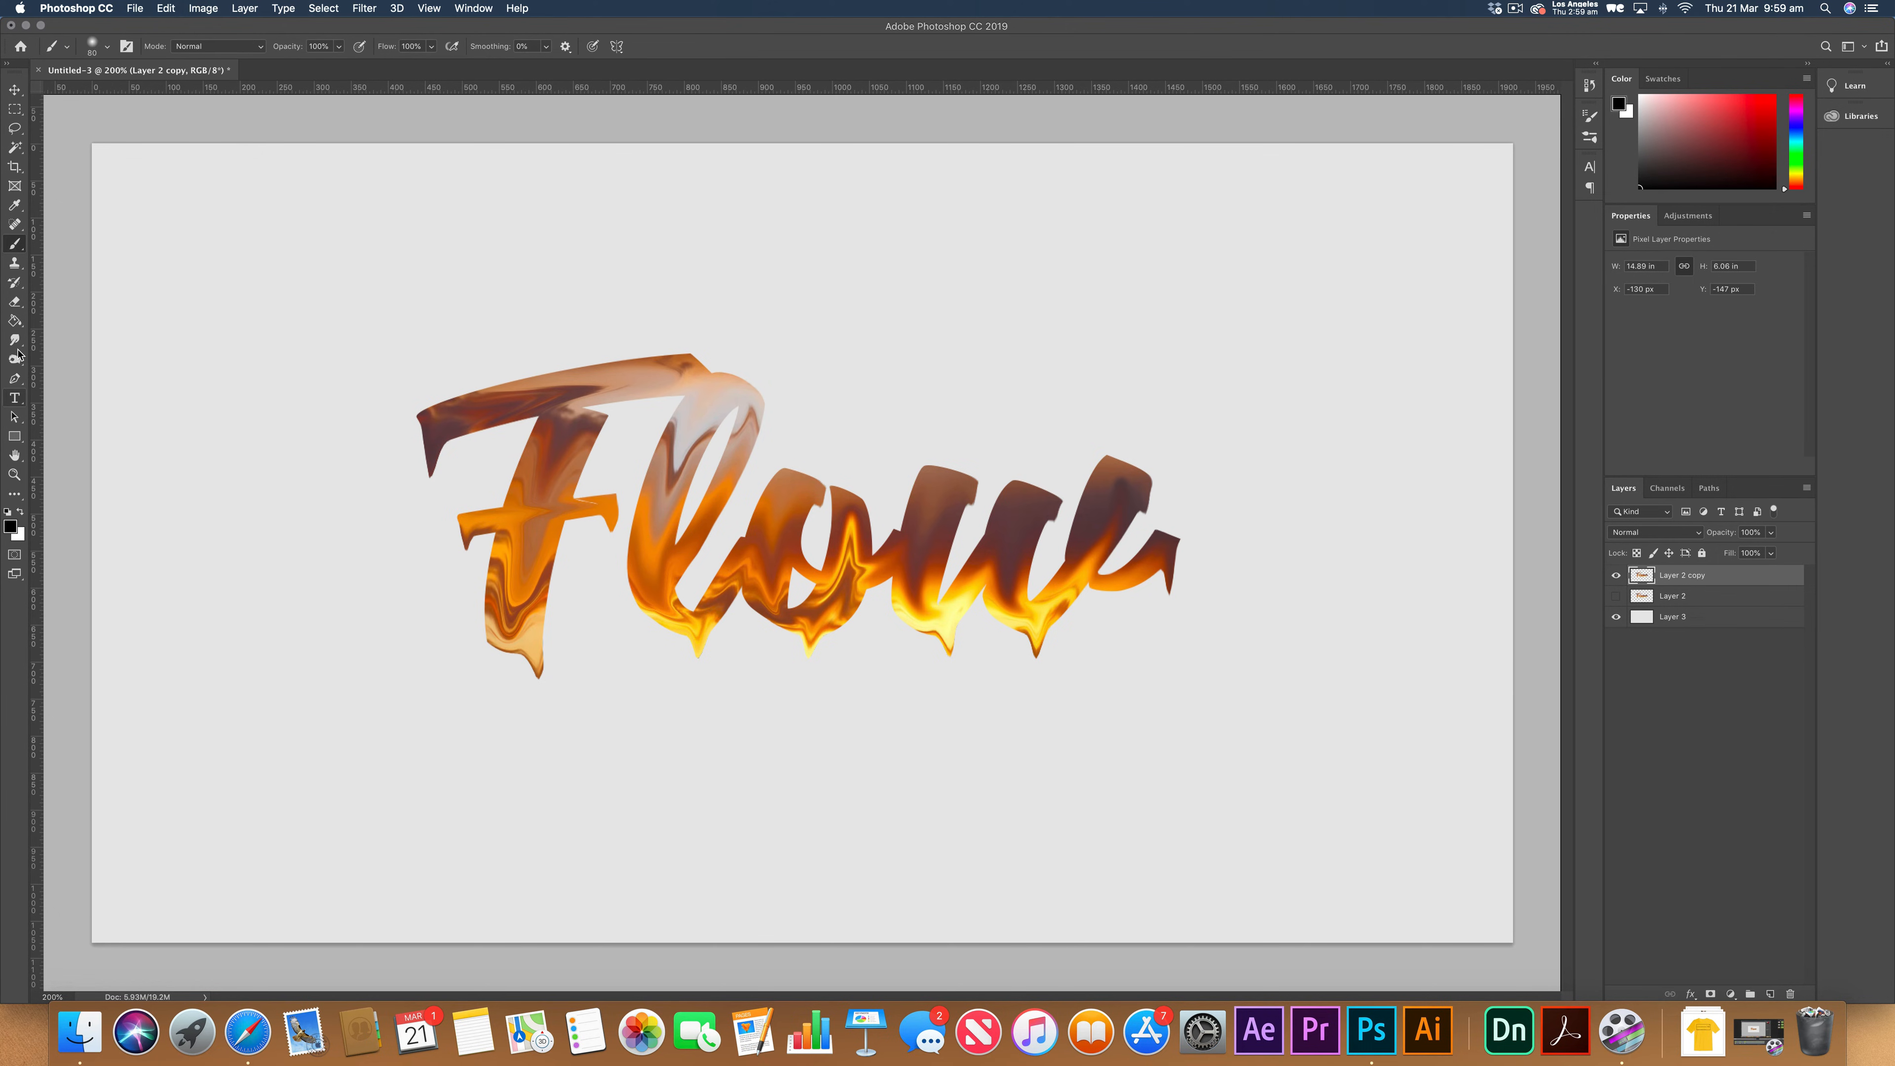
click(91, 47)
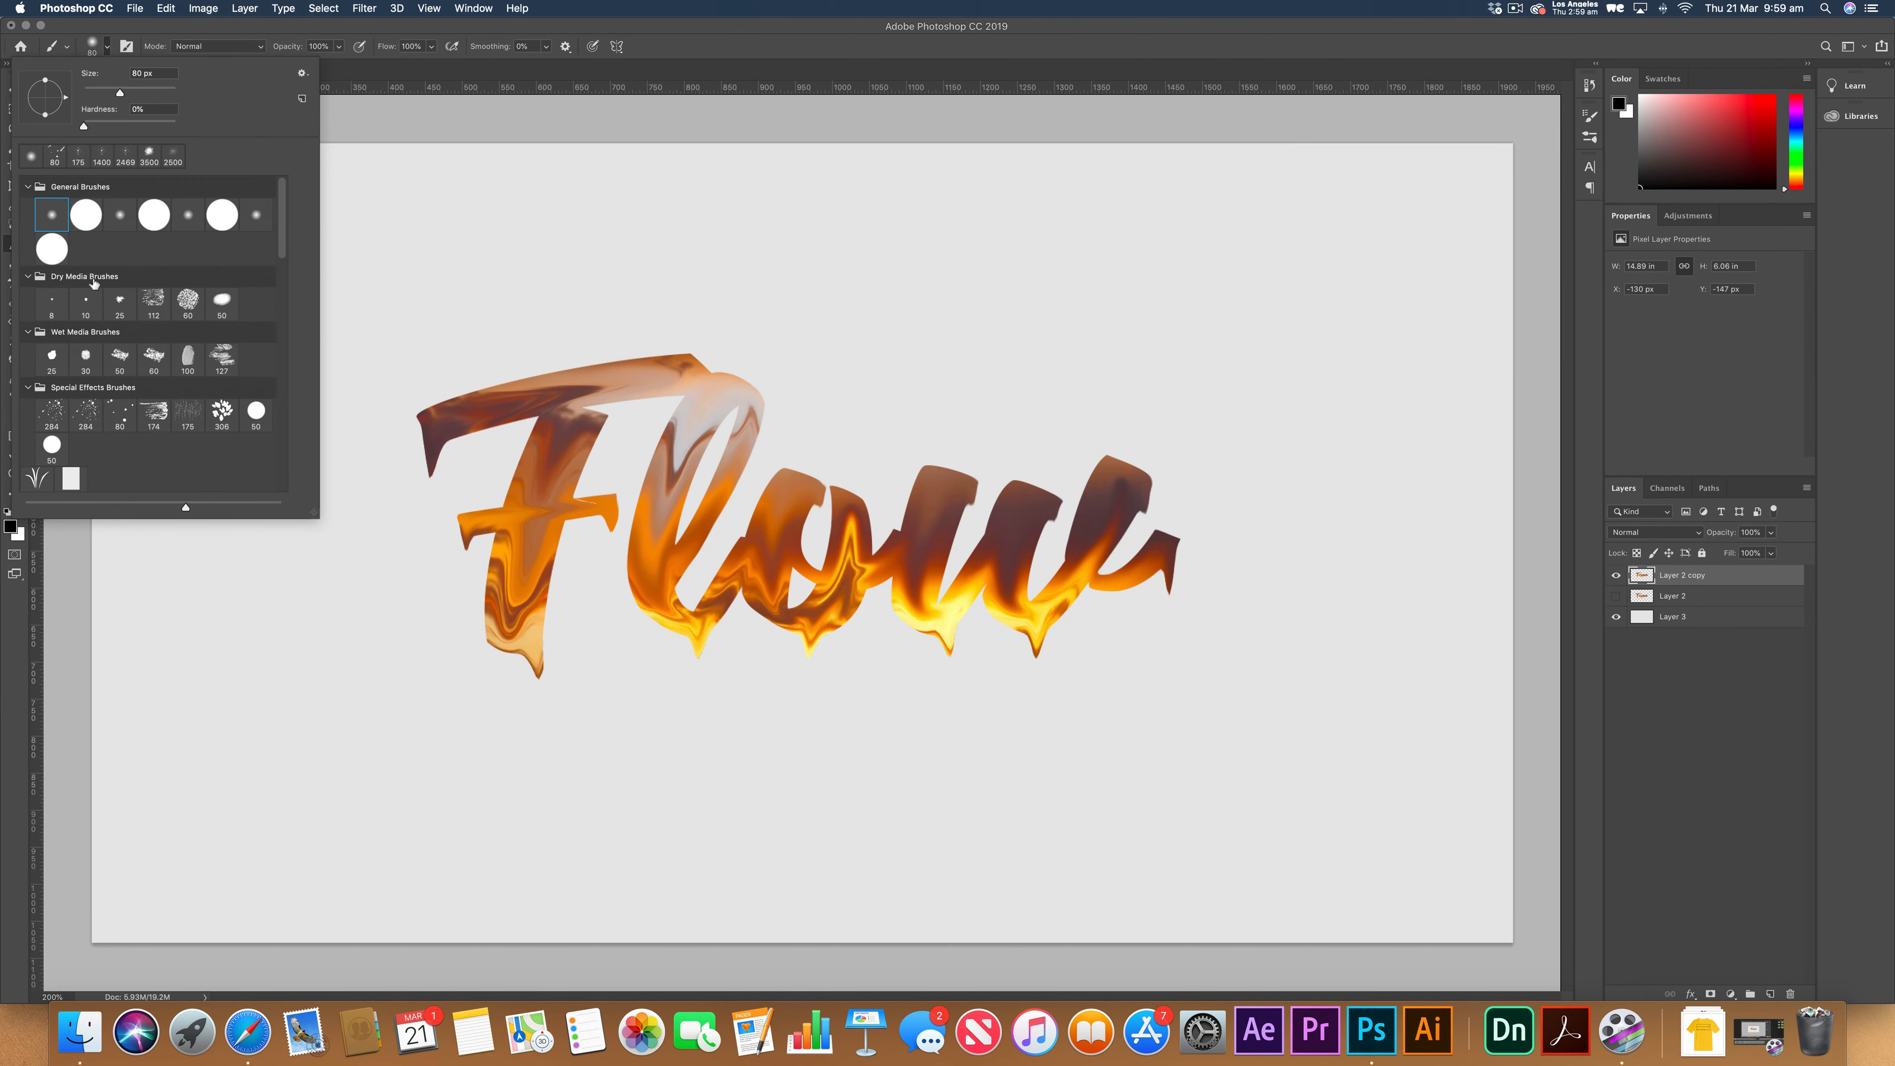
scroll(103, 350, down, 2)
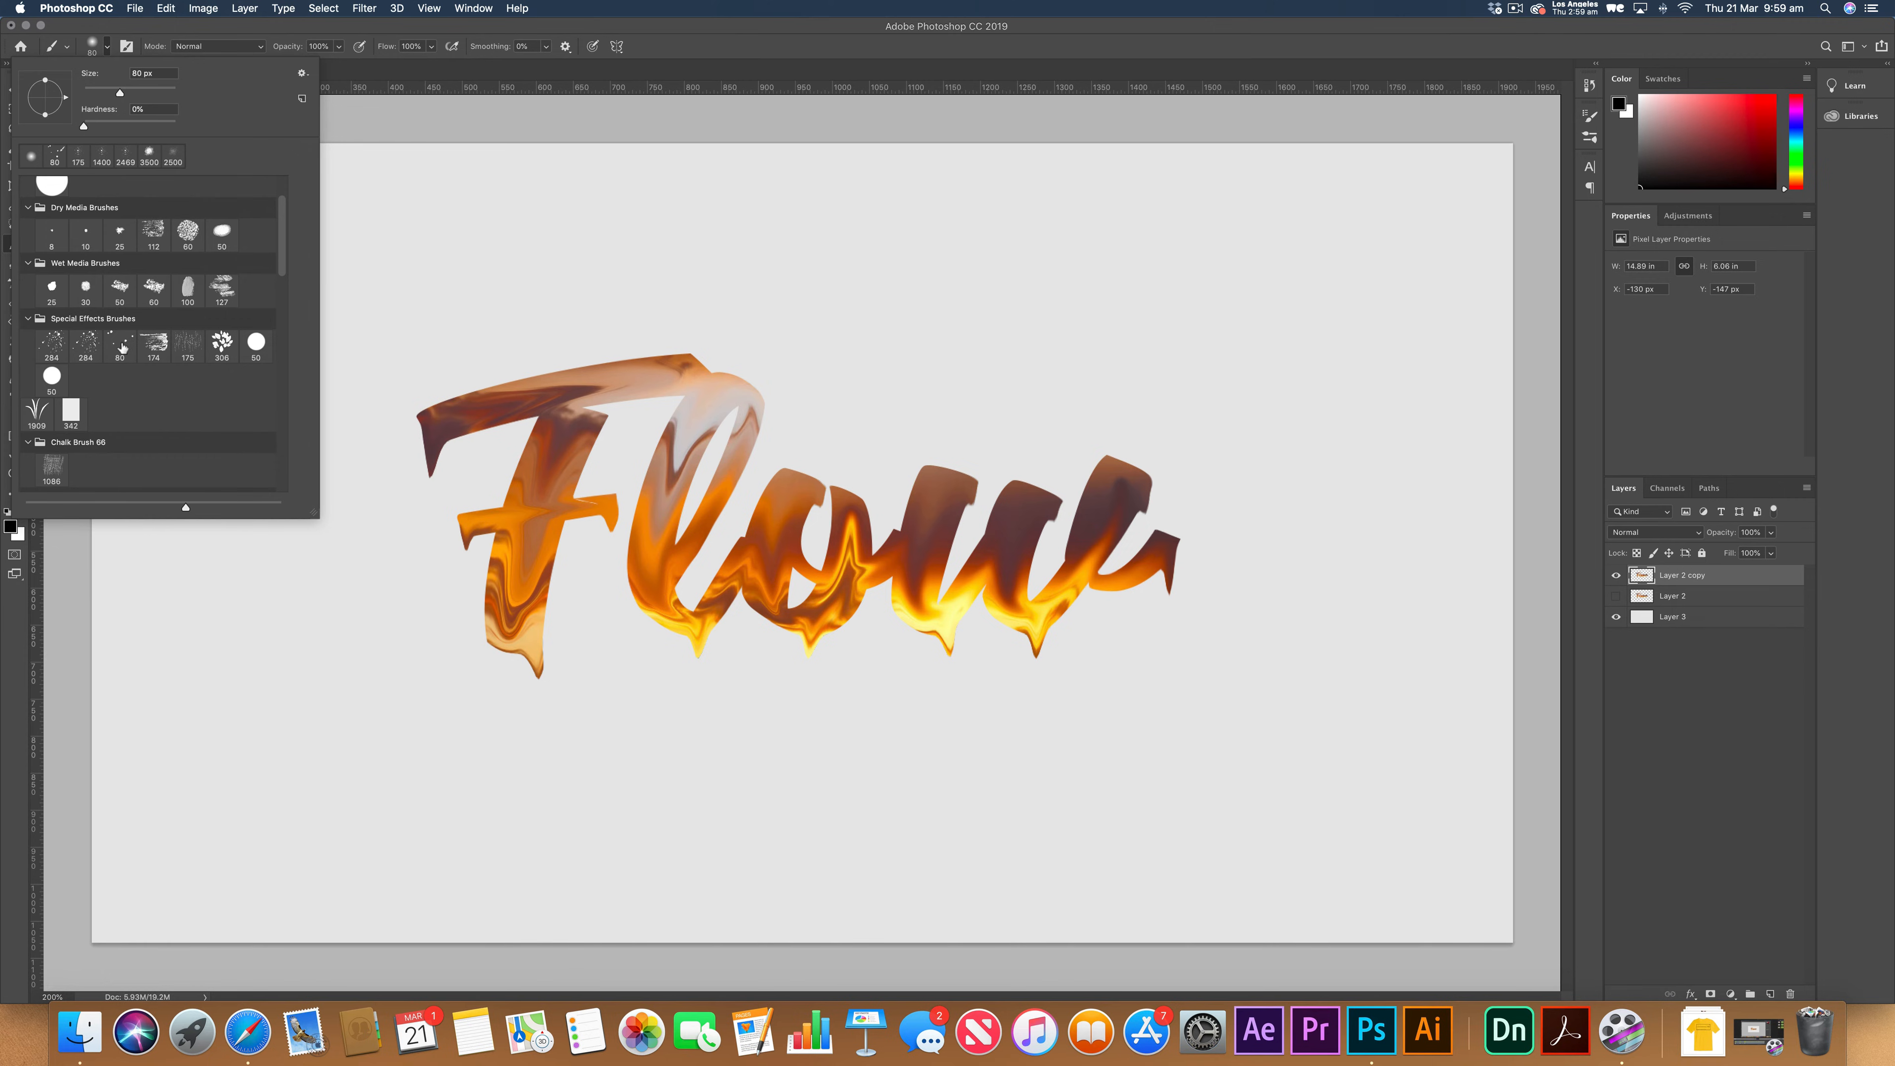
click(121, 345)
click(10, 527)
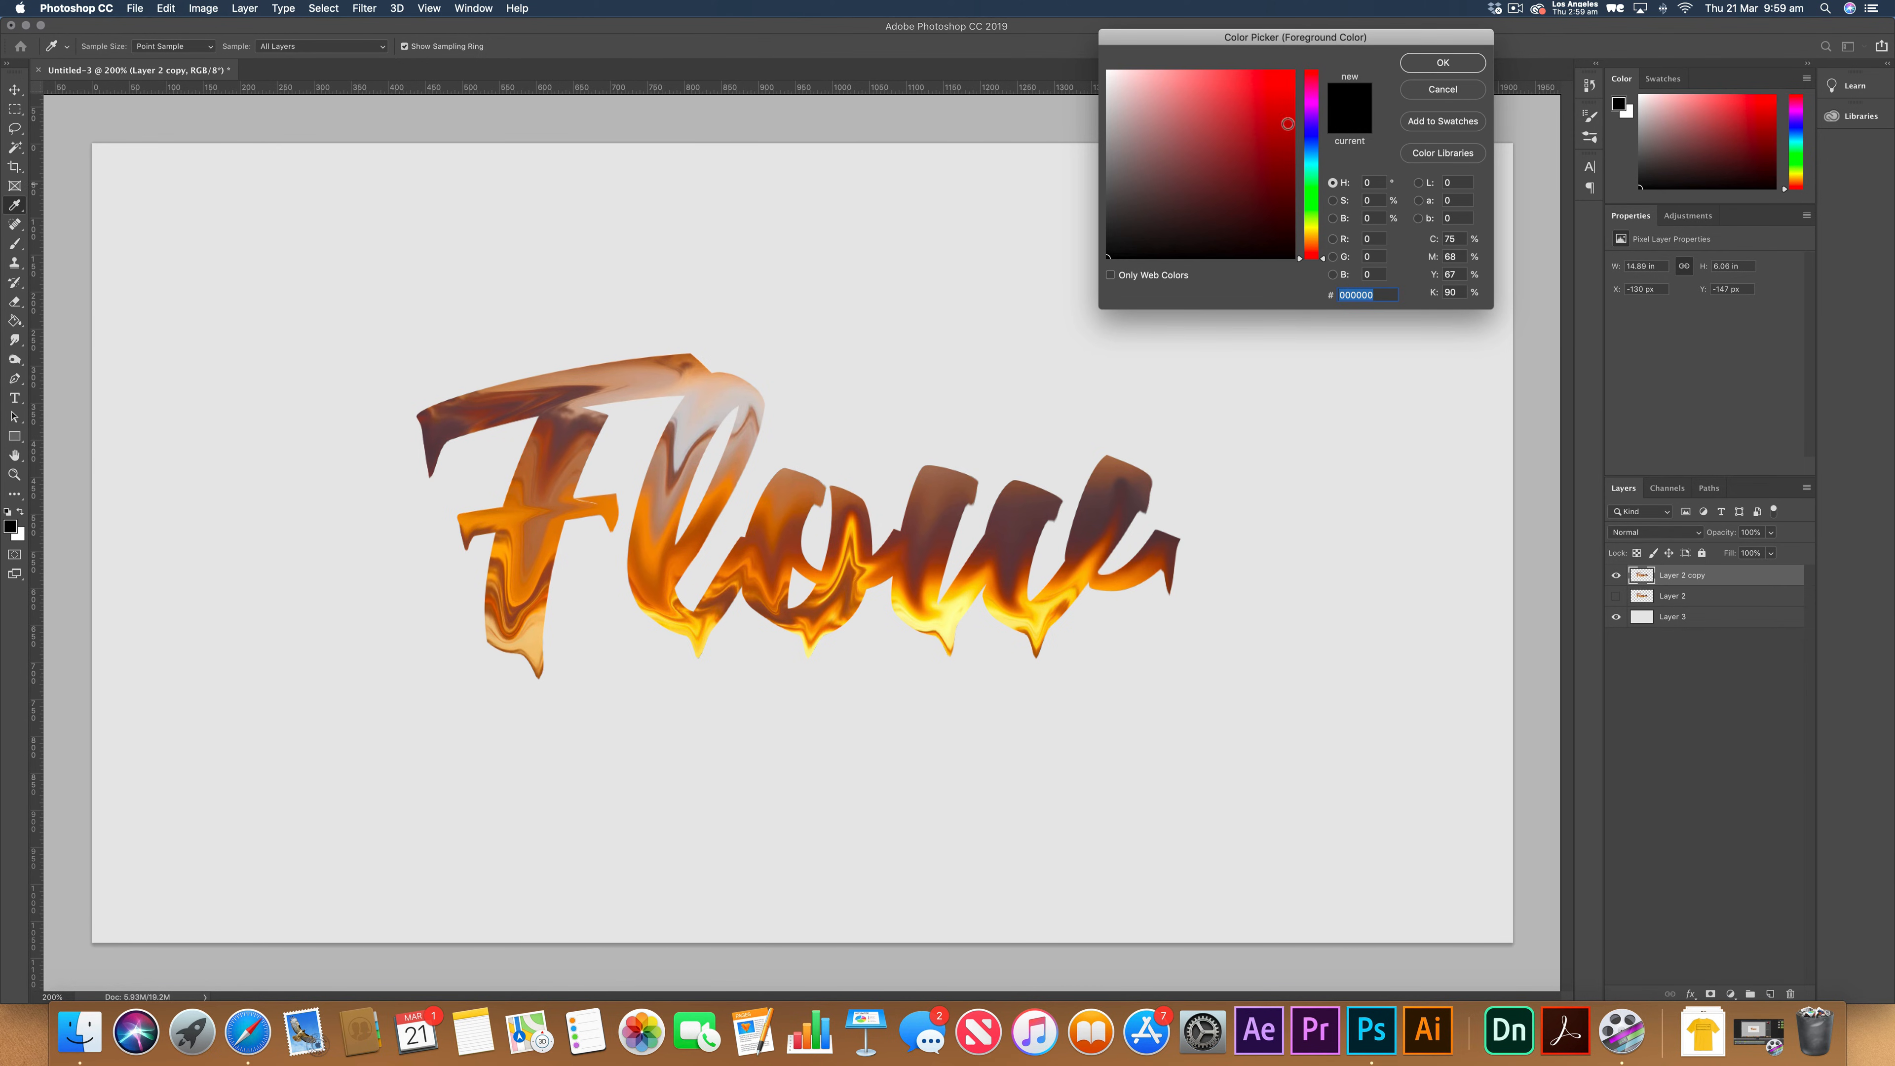
click(660, 552)
click(1443, 62)
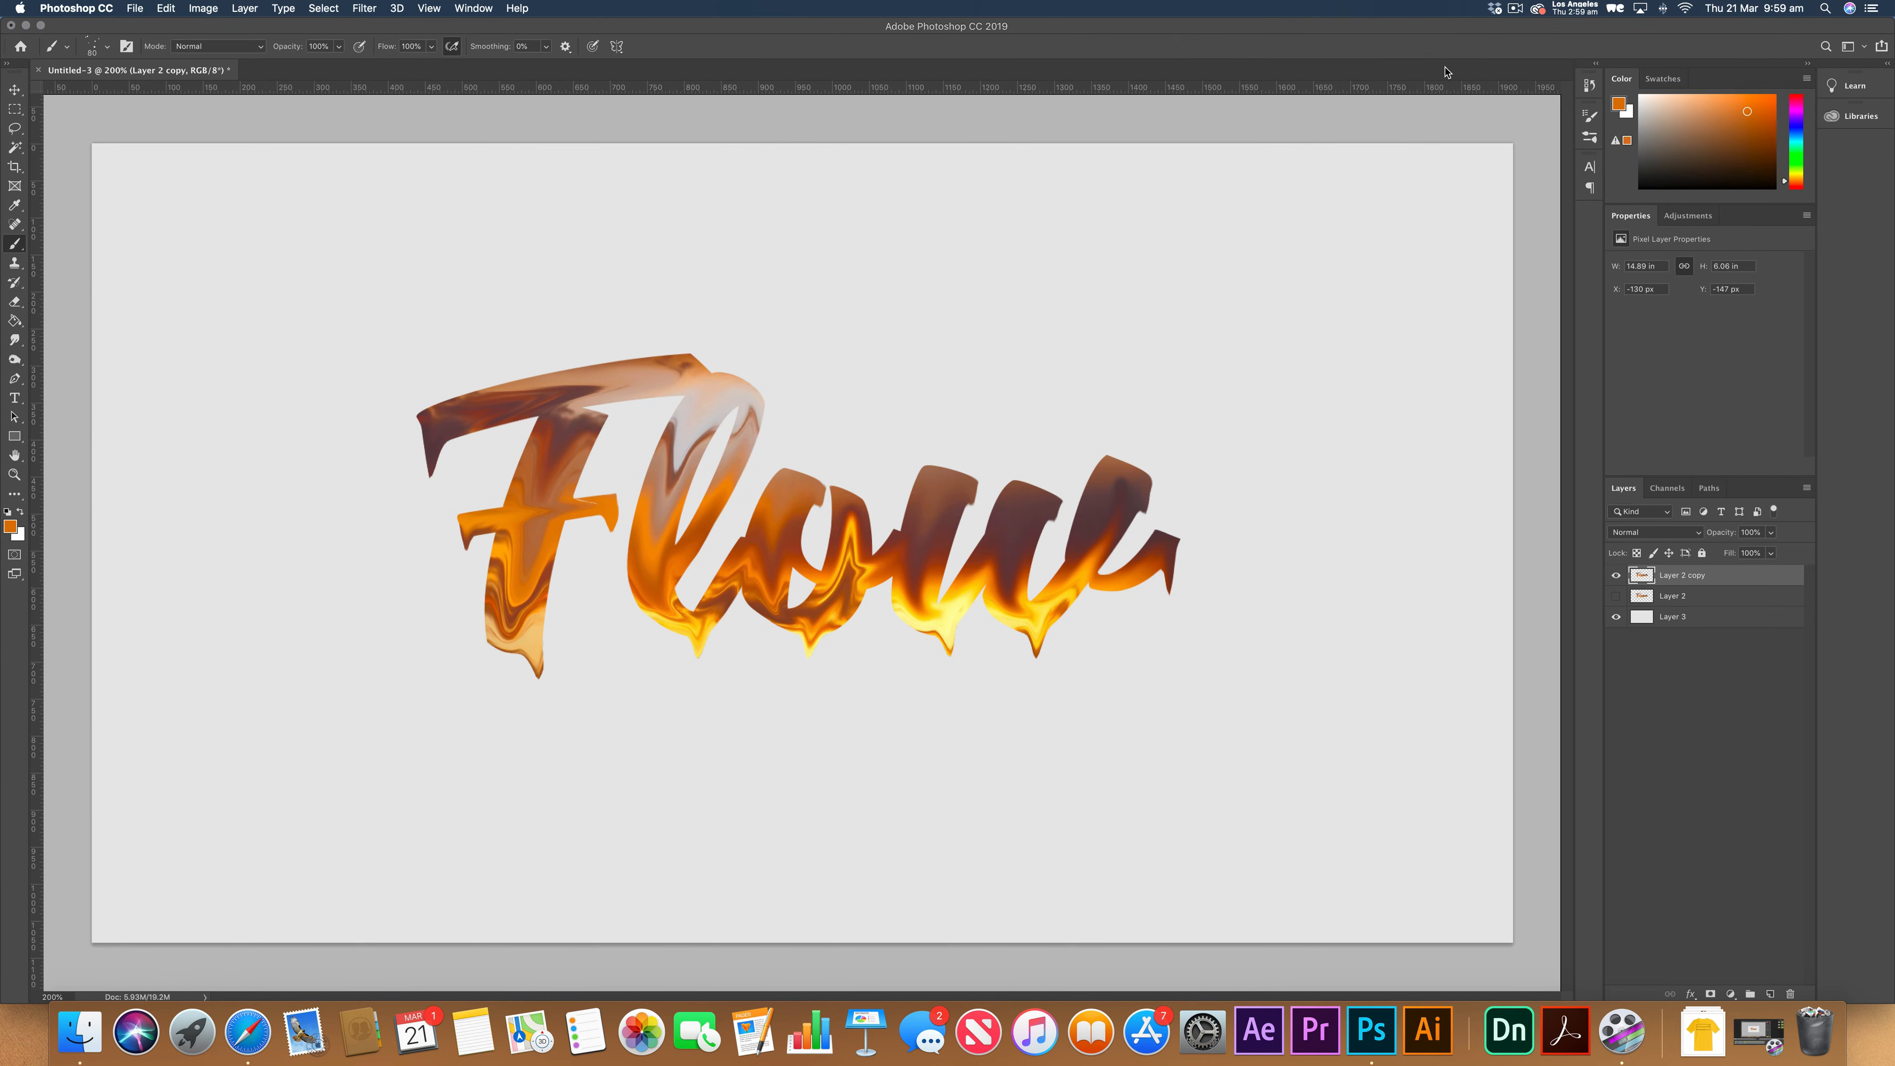
Add a new layer beneath the dripping lettering and paint scattered orange droplets around the word.
key(b)
click(1769, 994)
drag(1679, 578, 1688, 606)
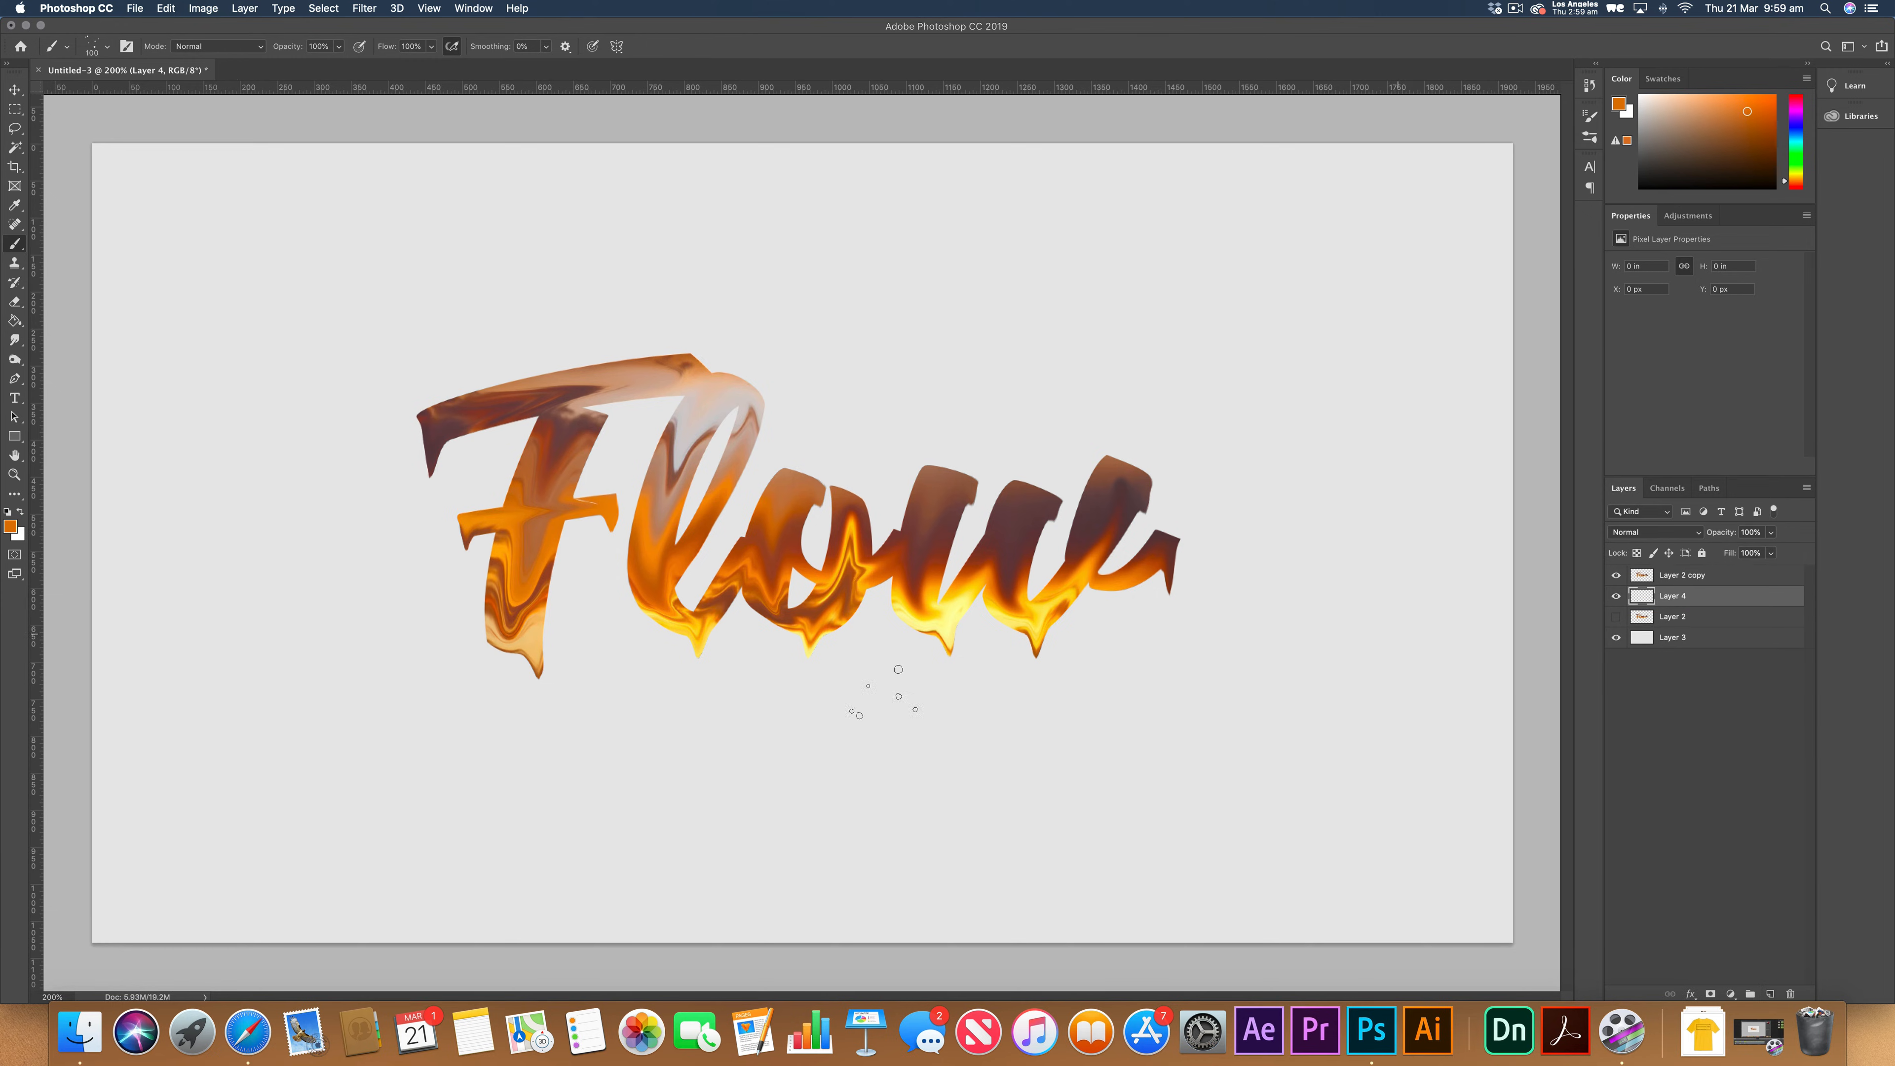
drag(485, 642, 571, 697)
mouse_move(739, 649)
mouse_down()
mouse_move(920, 722)
mouse_move(994, 627)
mouse_move(1102, 658)
mouse_move(1176, 526)
mouse_move(1007, 534)
mouse_up()
drag(690, 516, 481, 478)
mouse_move(1097, 515)
mouse_down()
mouse_move(1195, 661)
mouse_move(1160, 691)
mouse_up()
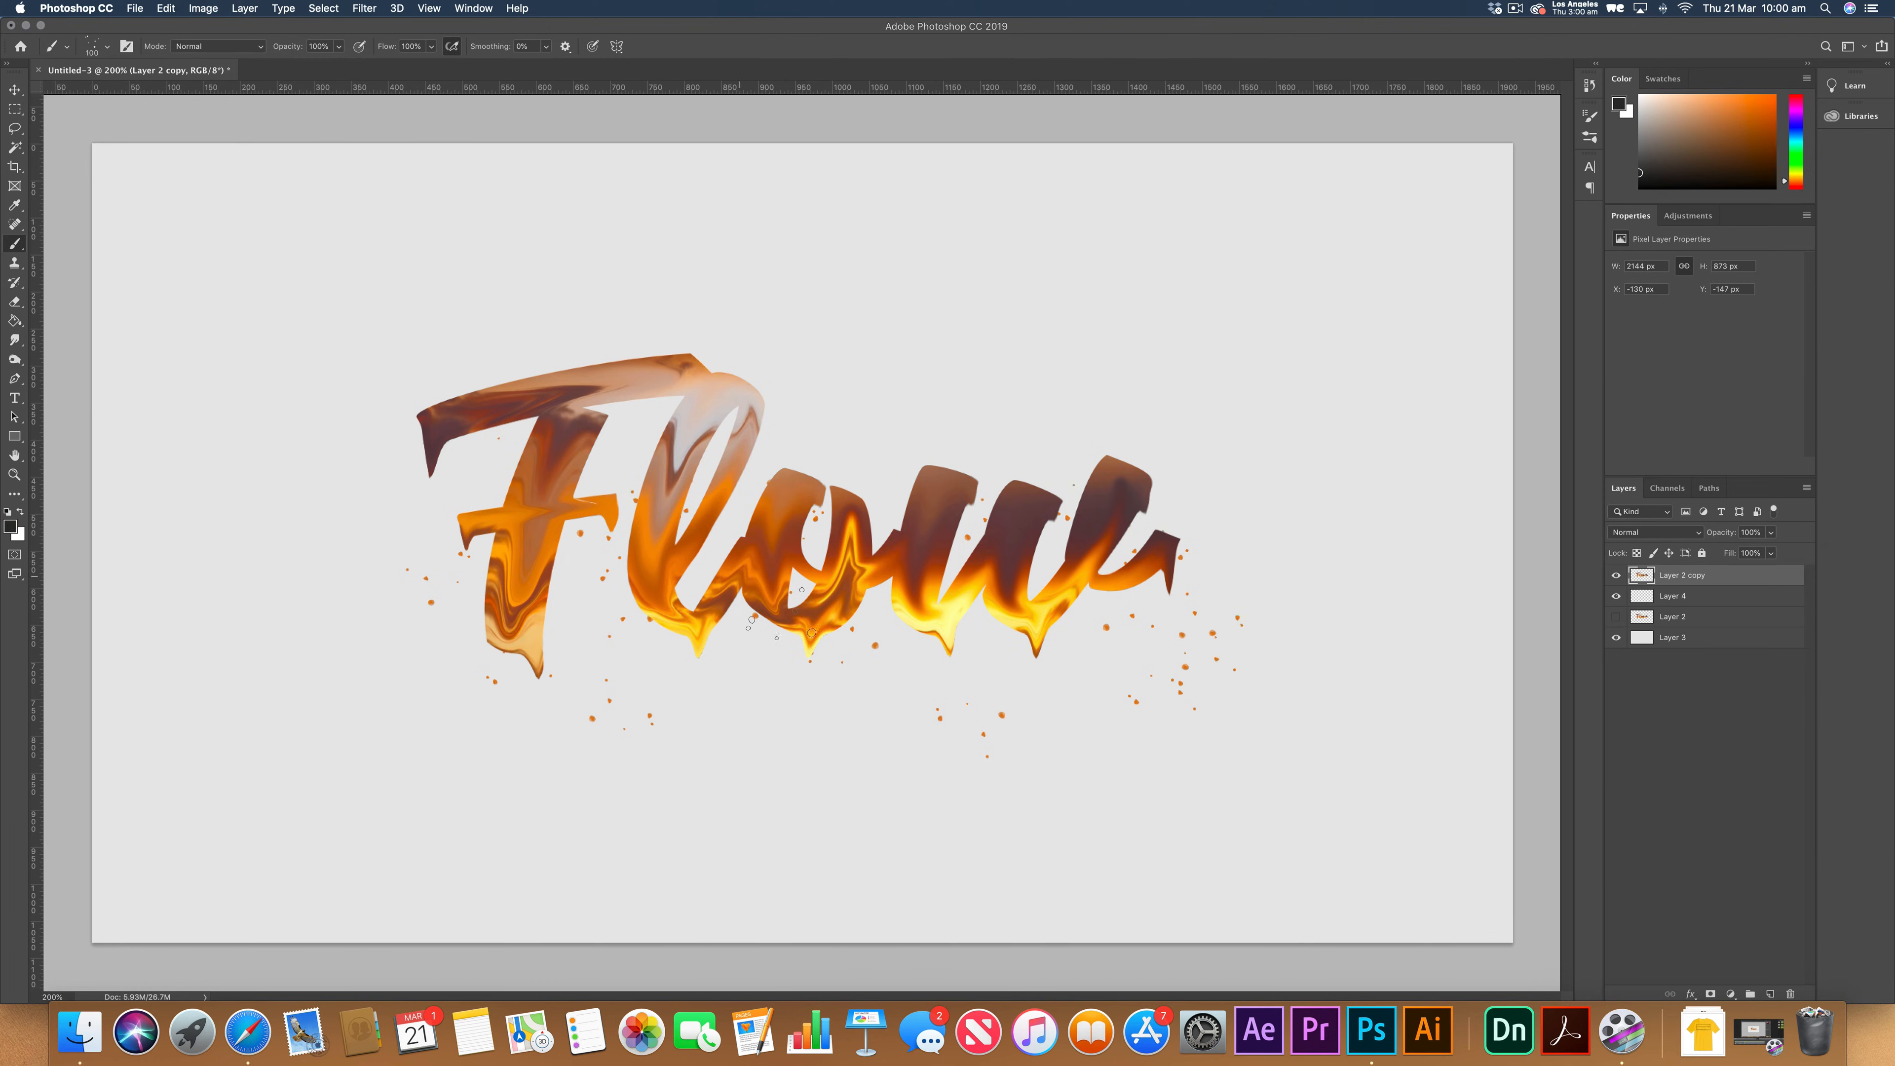
Select the background layer, Layer 3, and set the first color stop of the Gradient tool's gradient to a slightly lighter dark grey.
key(alt+comma)
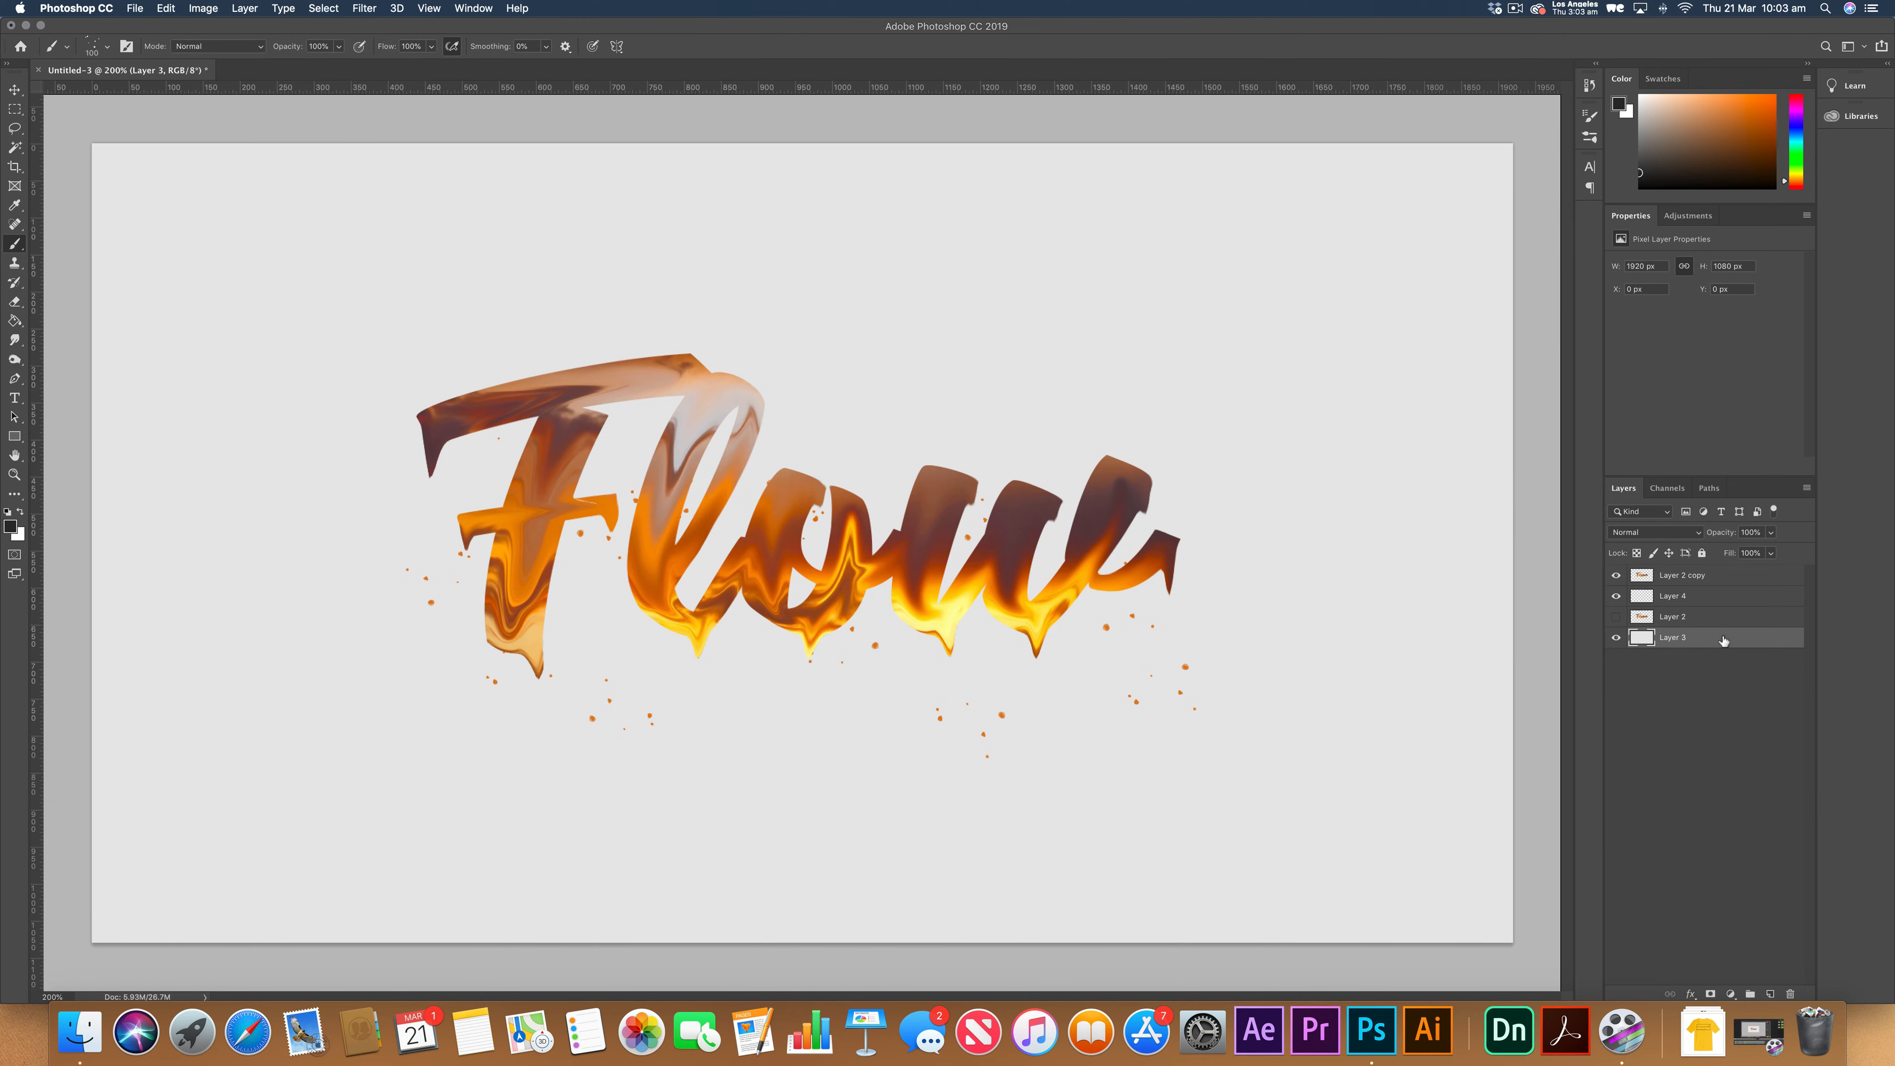
drag(14, 320, 46, 325)
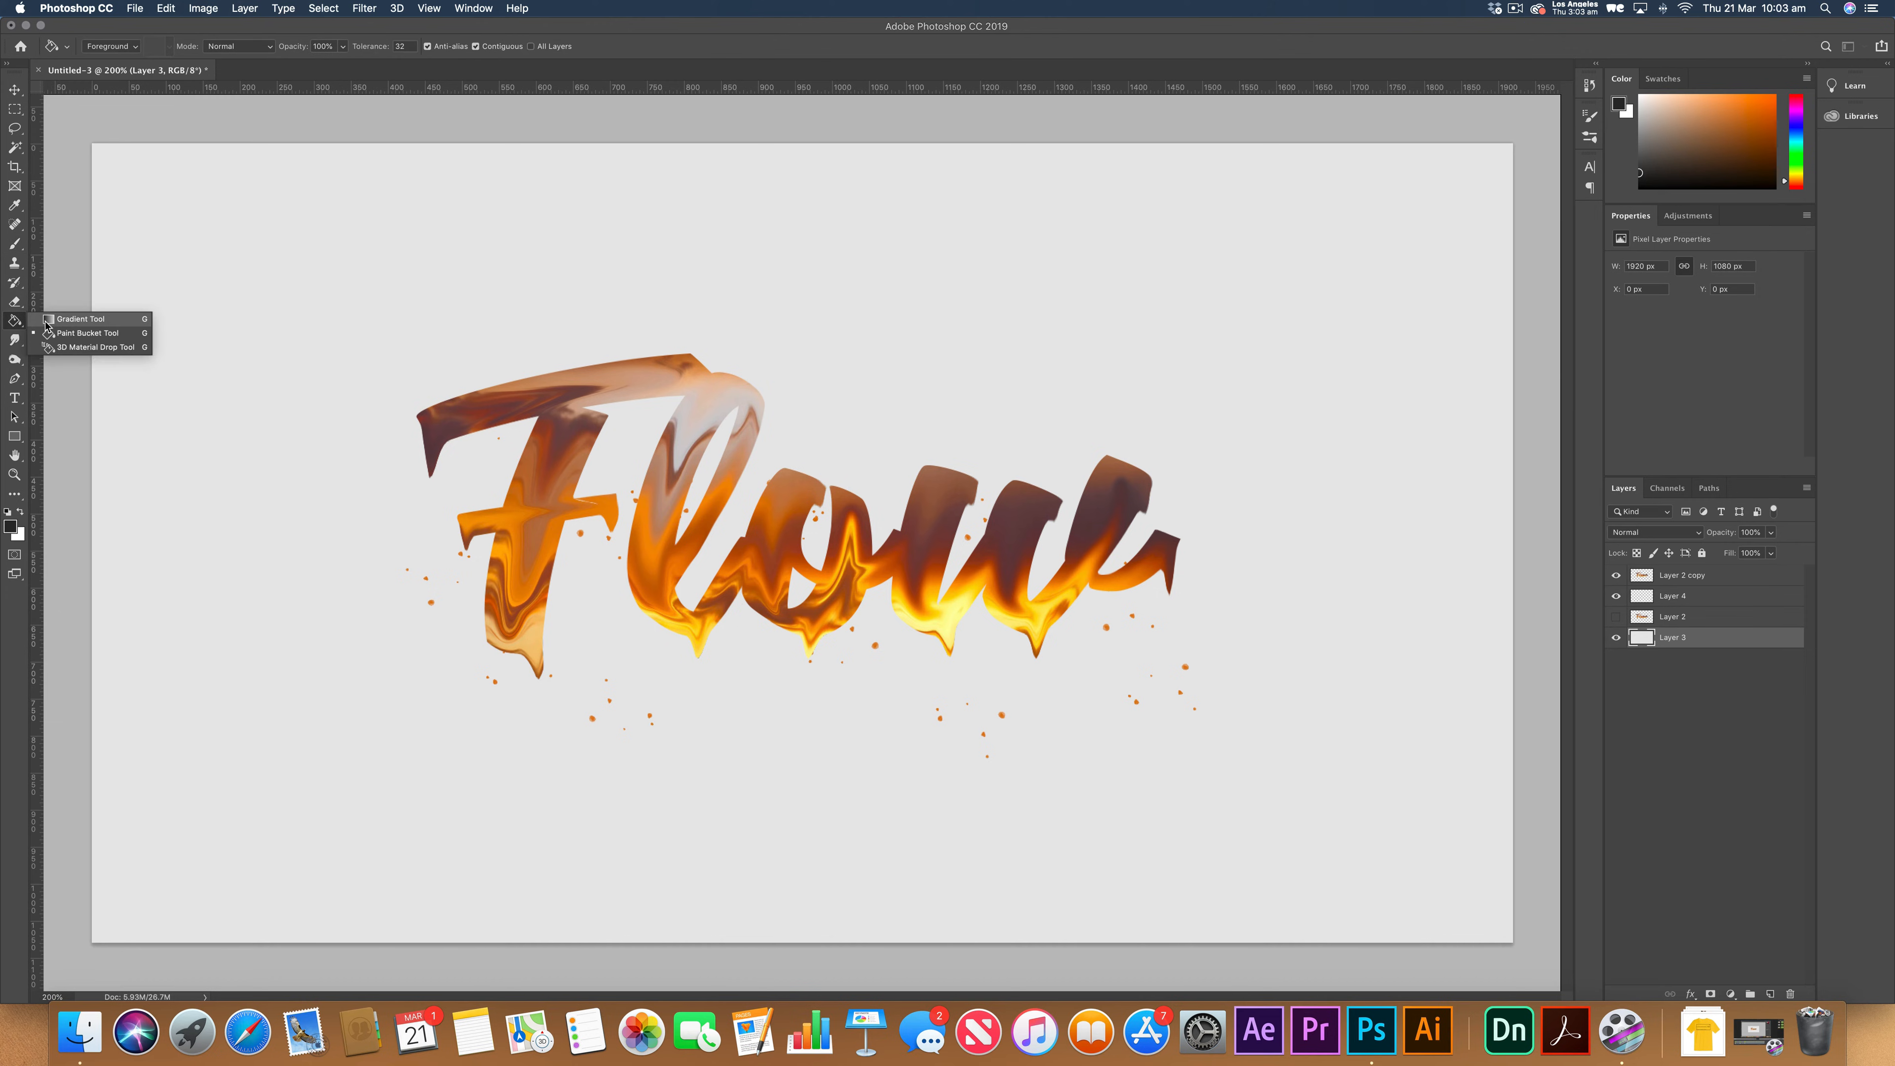
click(75, 324)
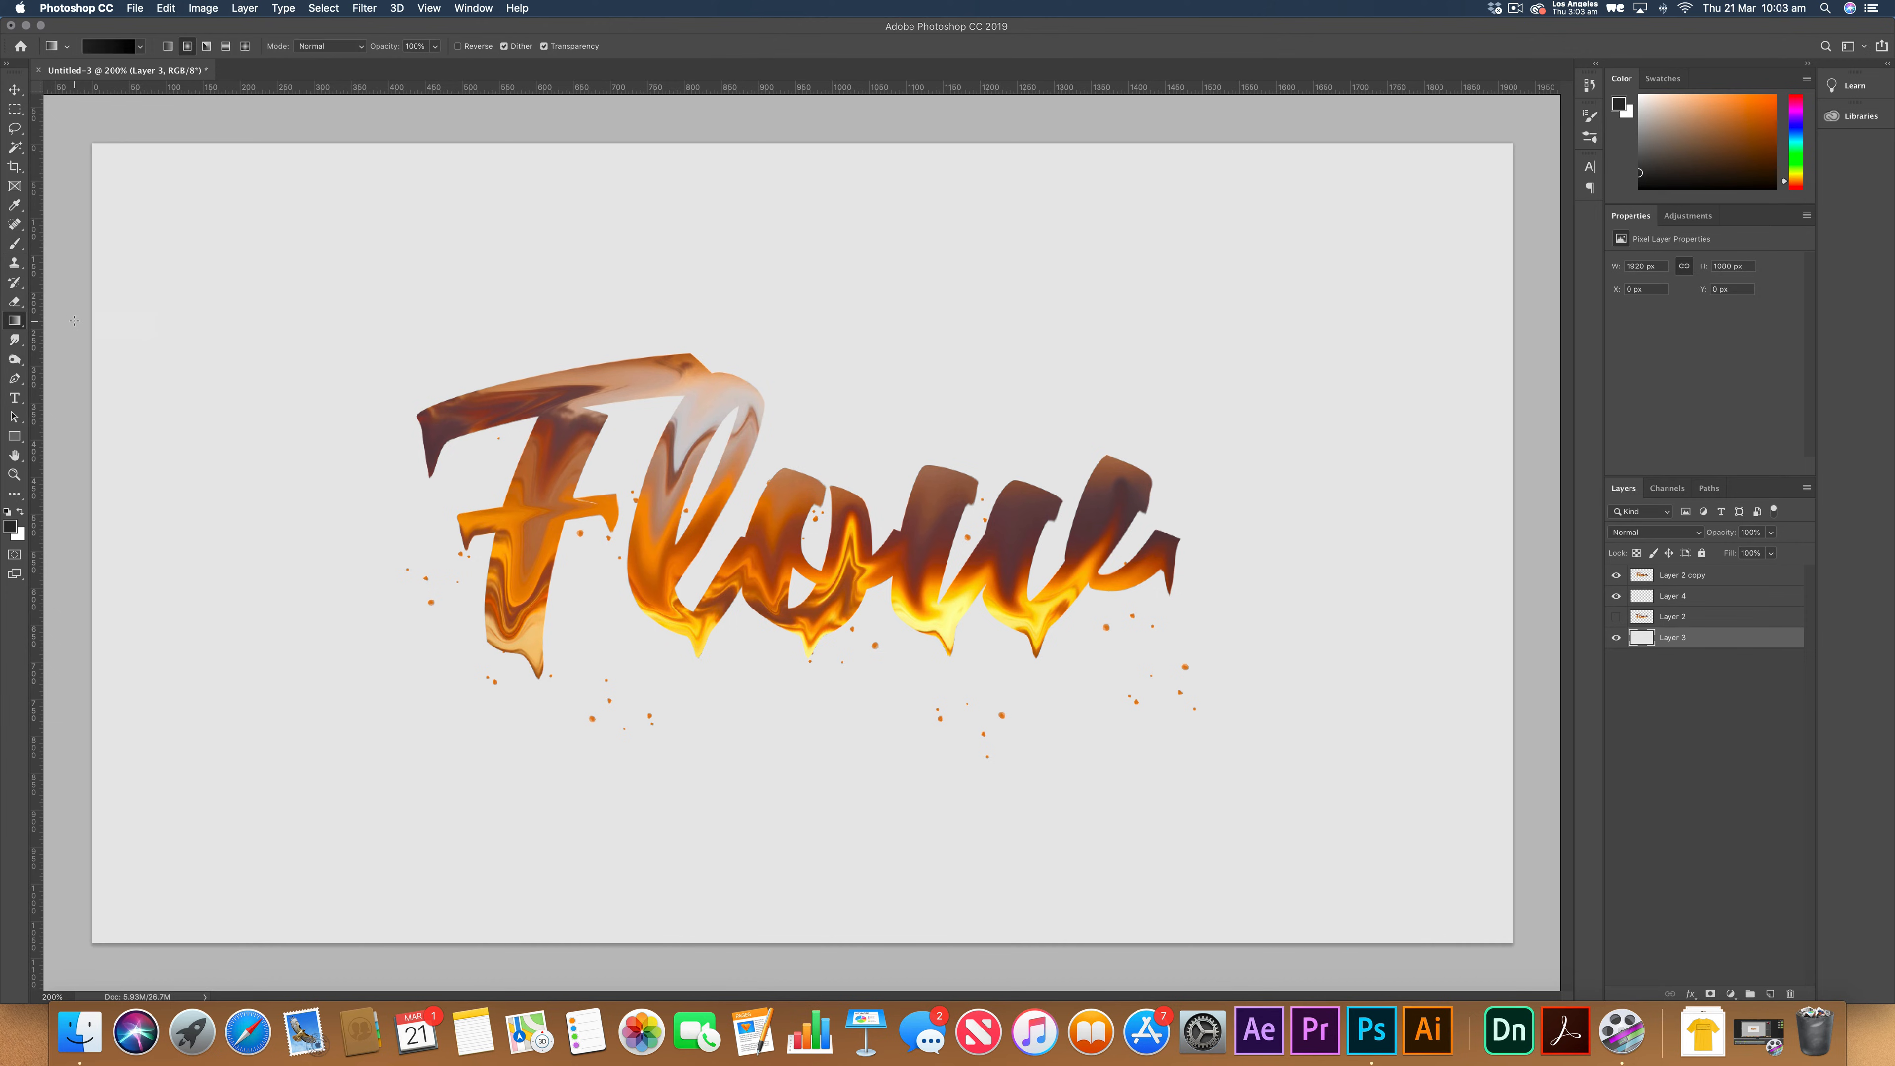
click(106, 50)
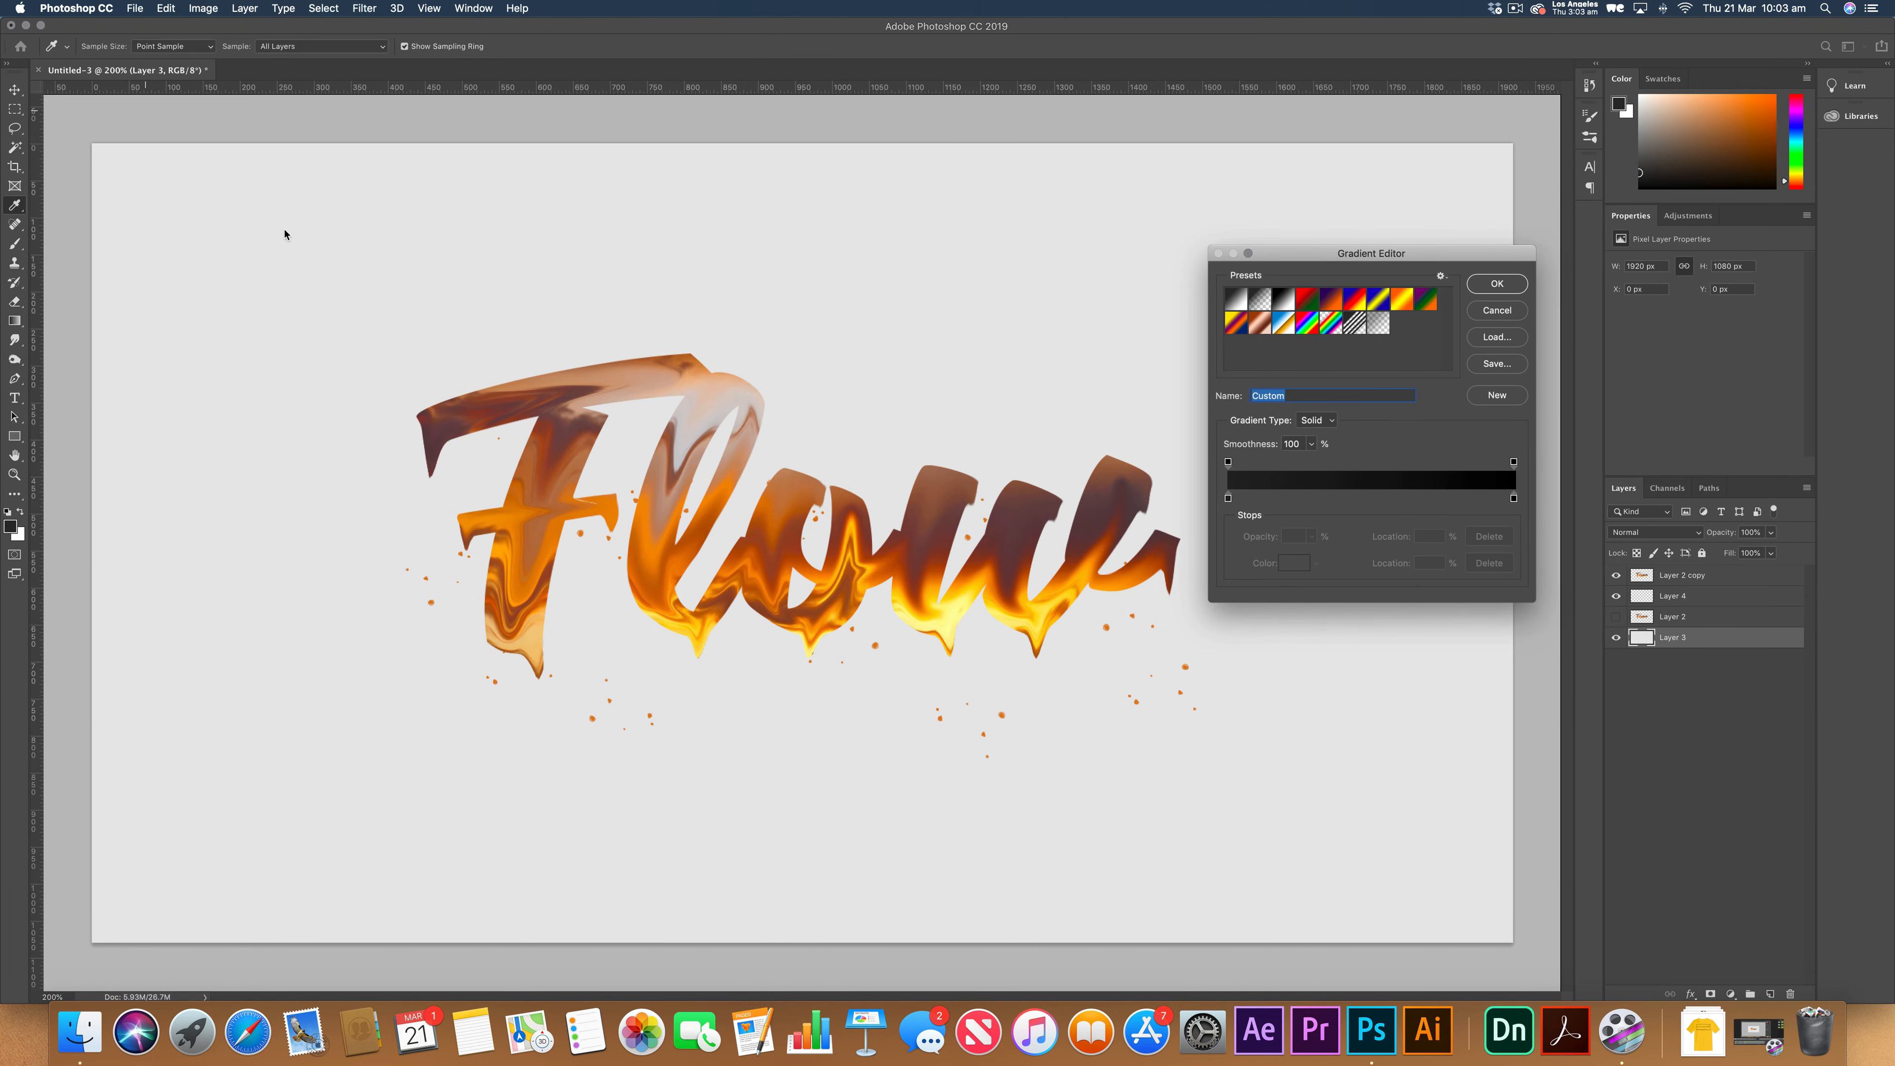
double_click(1228, 498)
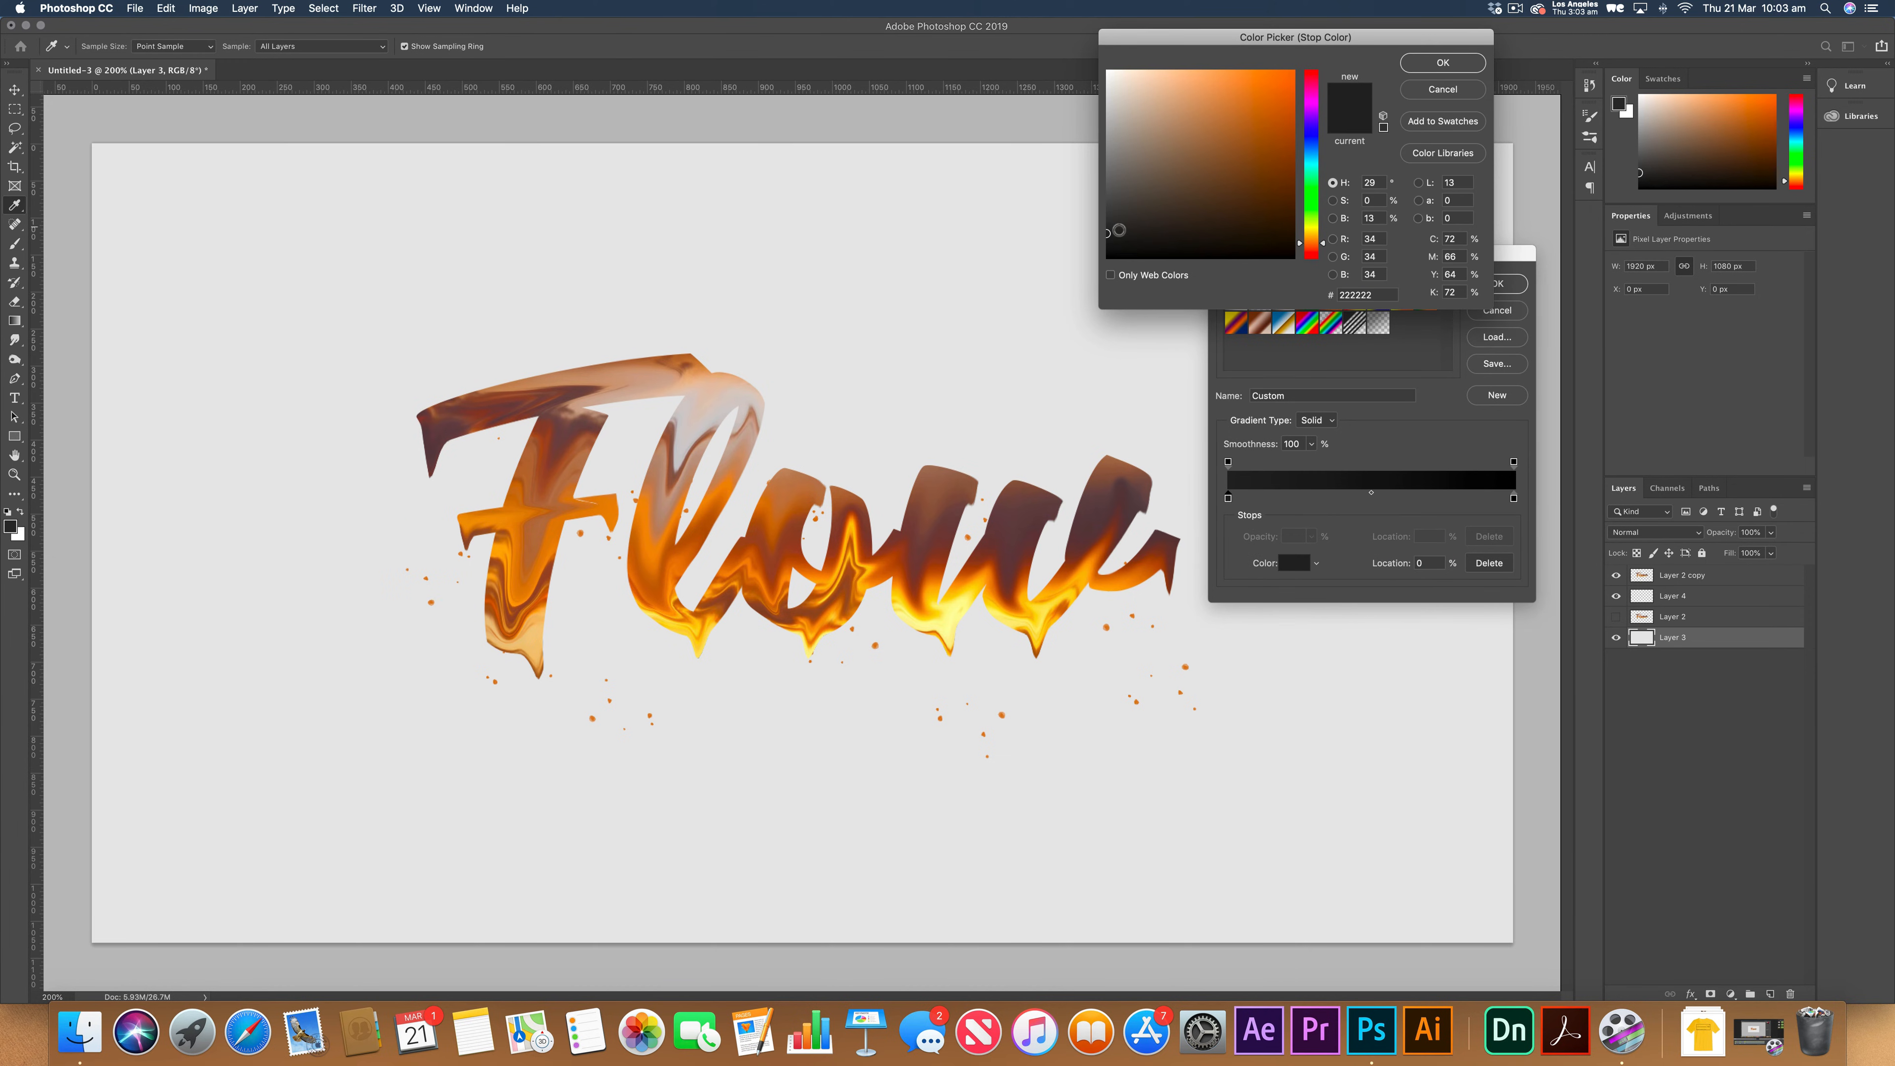
click(1109, 211)
drag(1123, 213, 1072, 215)
click(1426, 60)
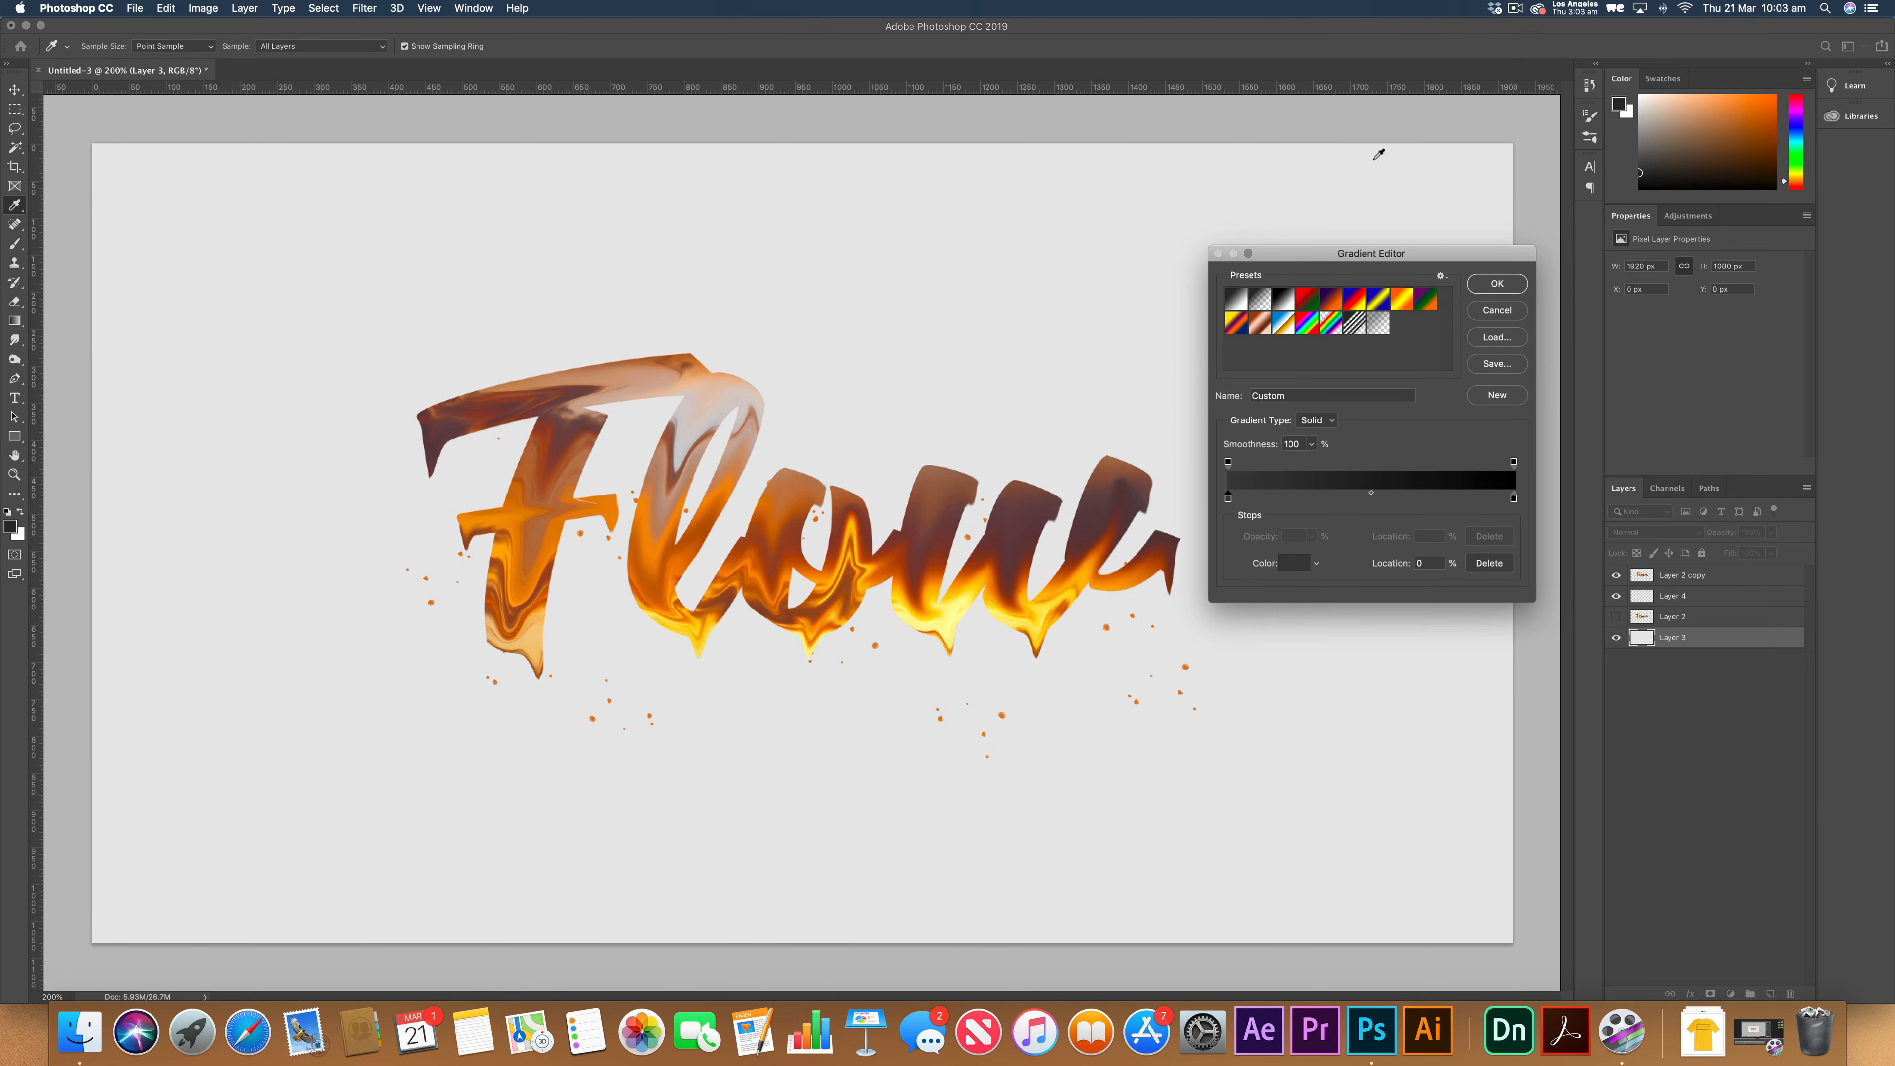
Change the gradient's end stop from black to a very dark grey and accept the gradient.
click(1514, 498)
double_click(1514, 499)
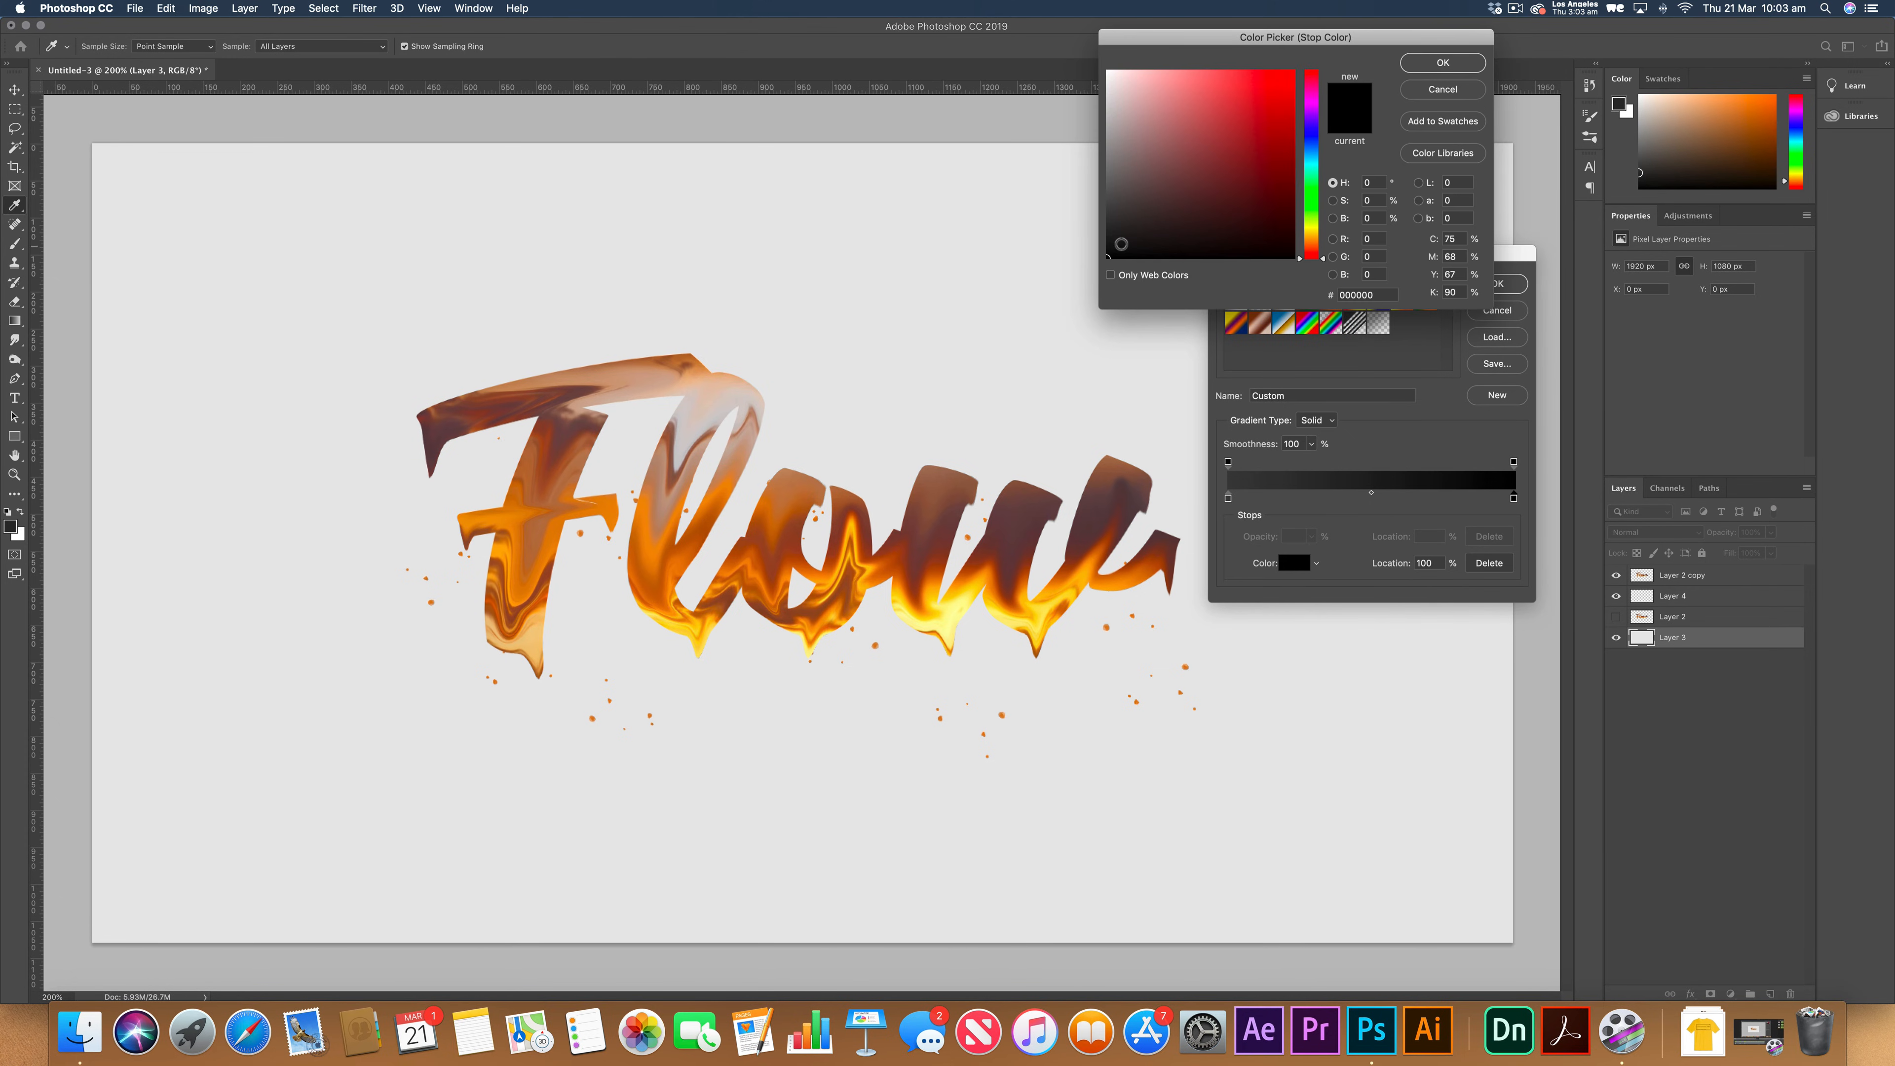
drag(1119, 240, 1079, 236)
click(1439, 65)
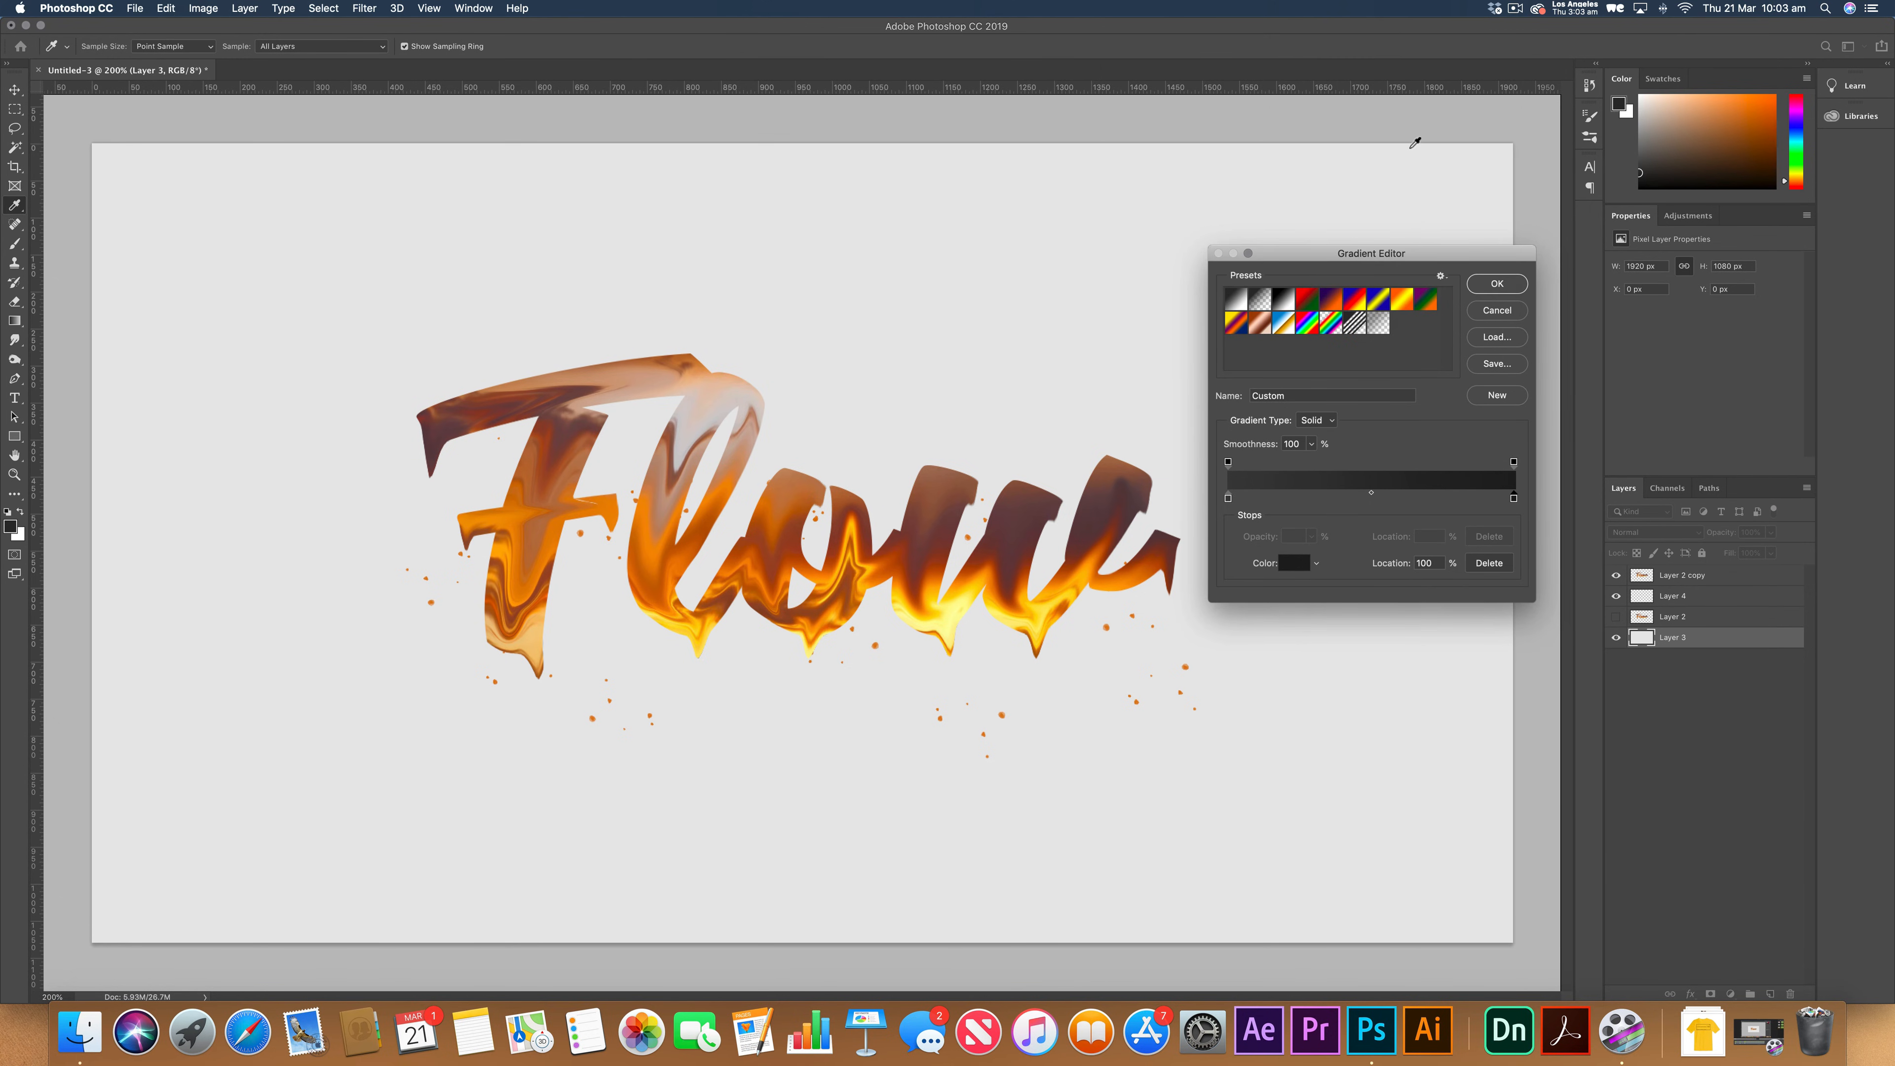
click(1497, 284)
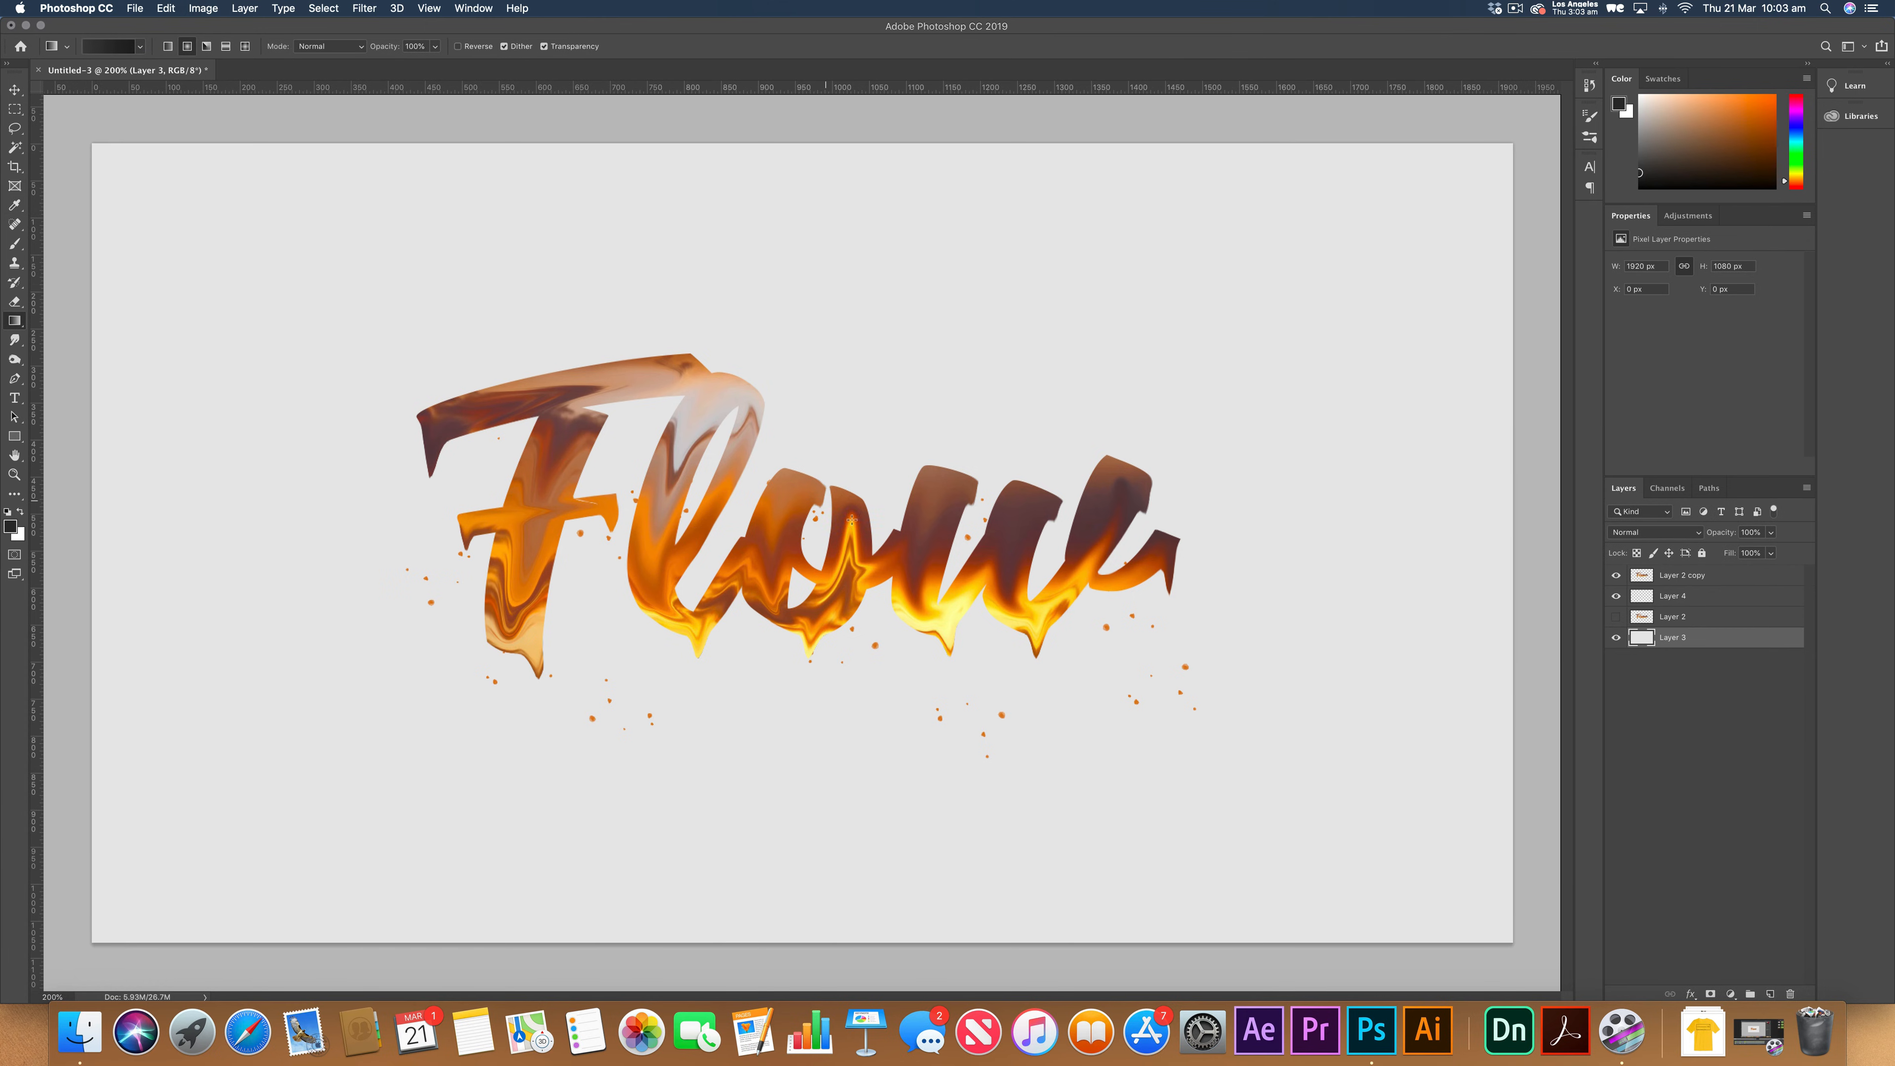
Fill the background layer with the dark radial gradient, drawn from the lettering's center to the canvas's upper-right corner.
drag(812, 540, 1463, 180)
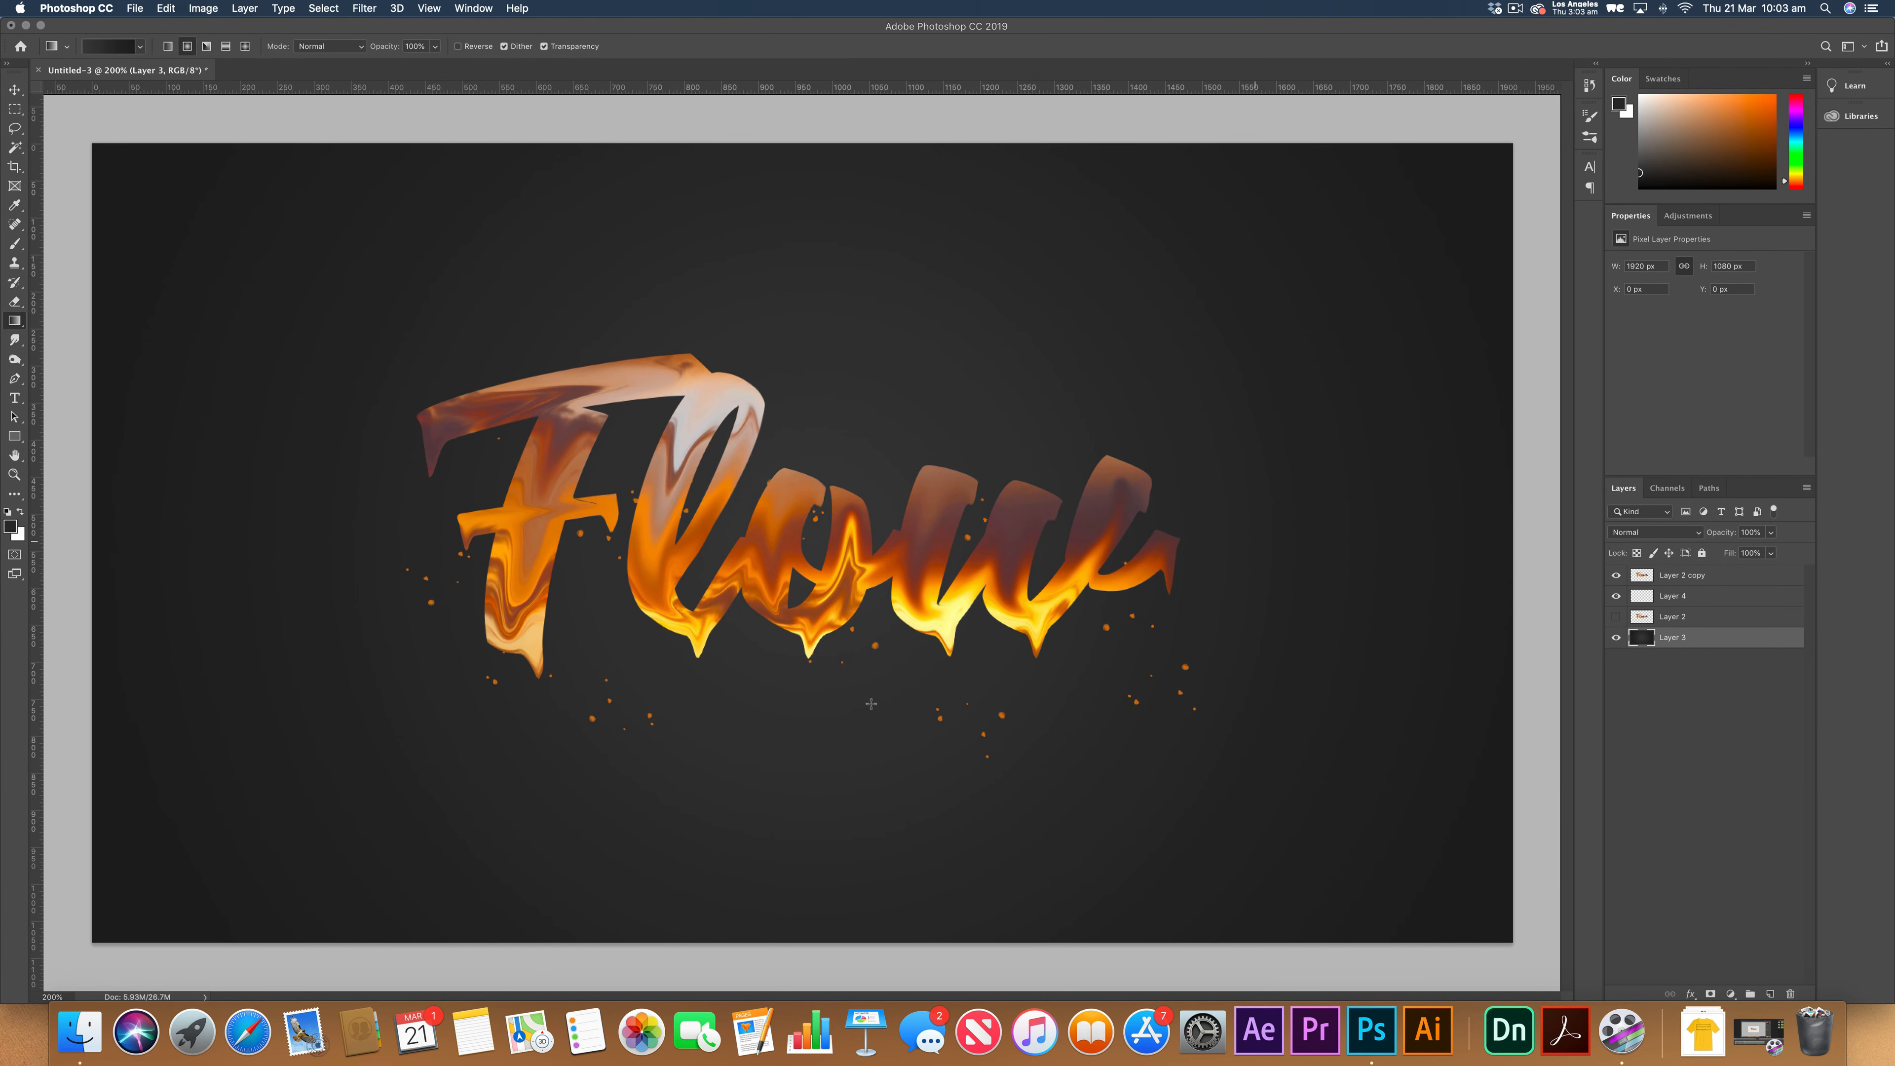
key(super+minus)
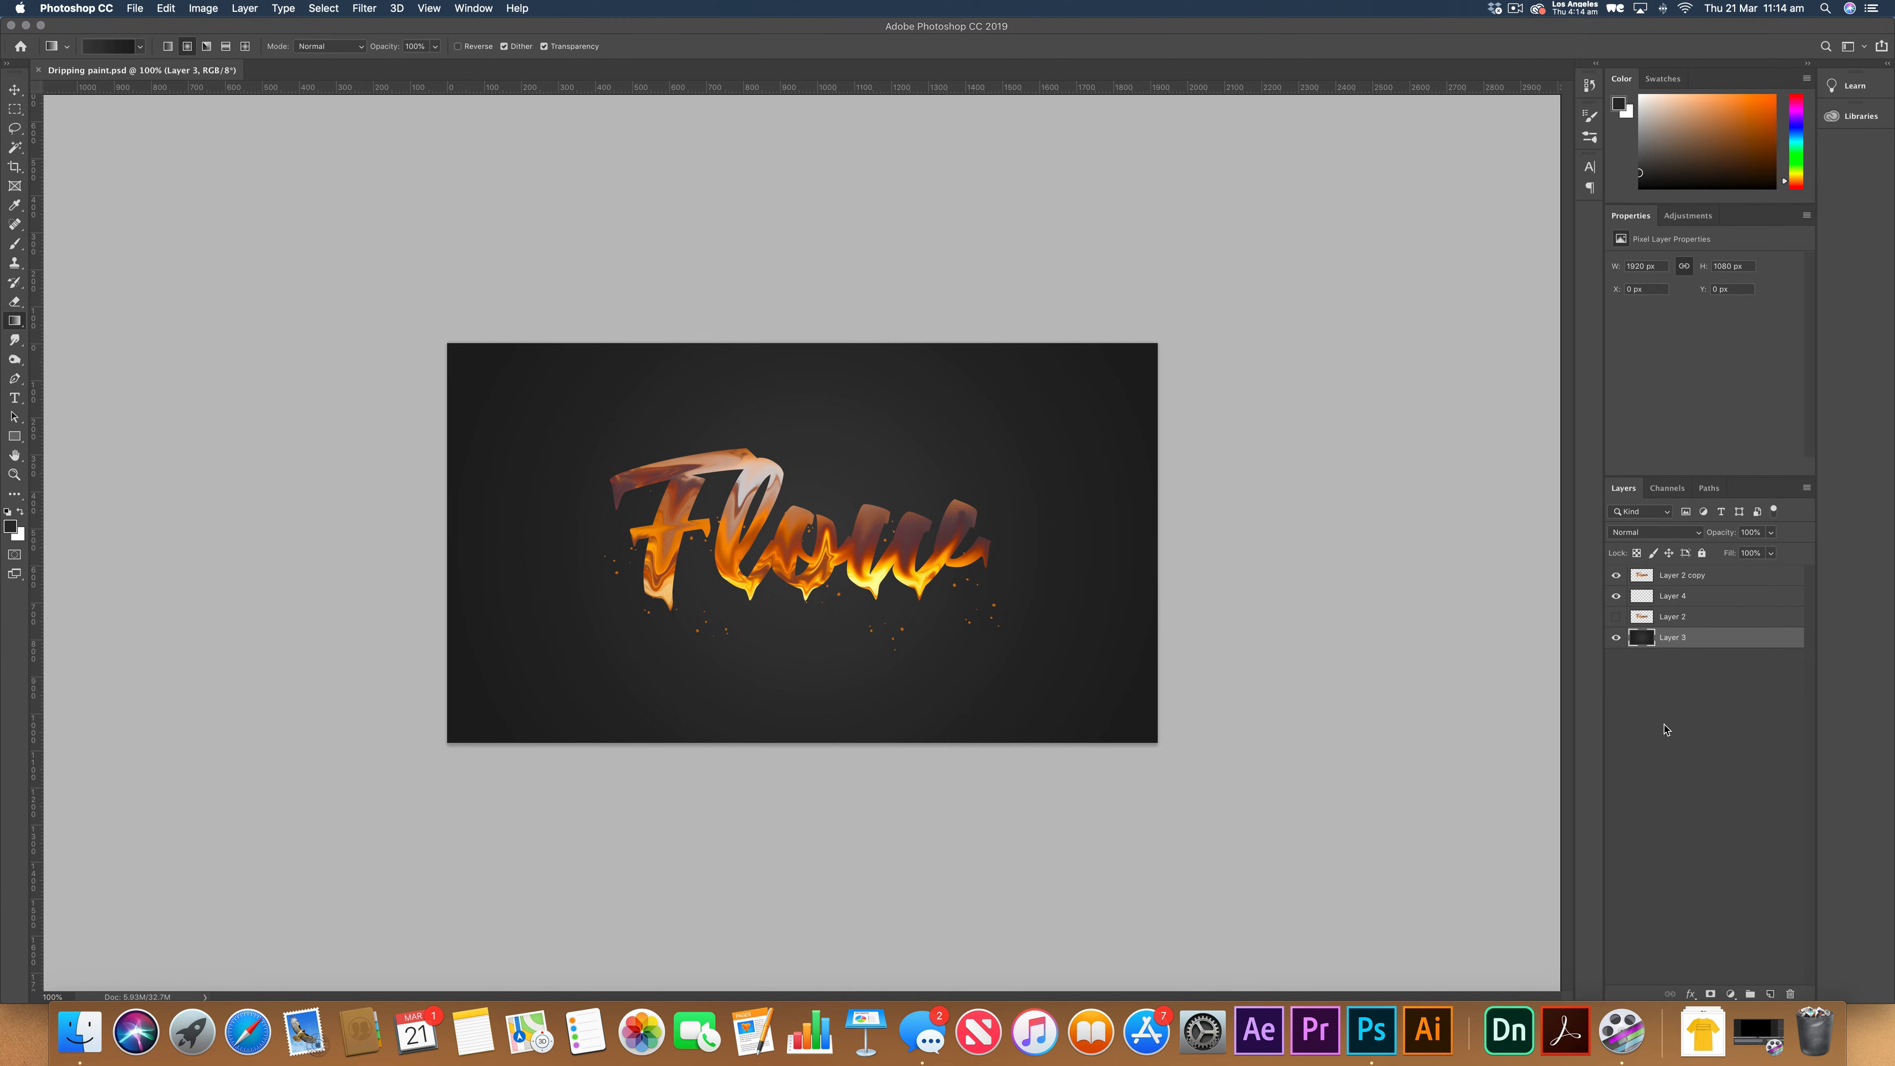
key(super+plus)
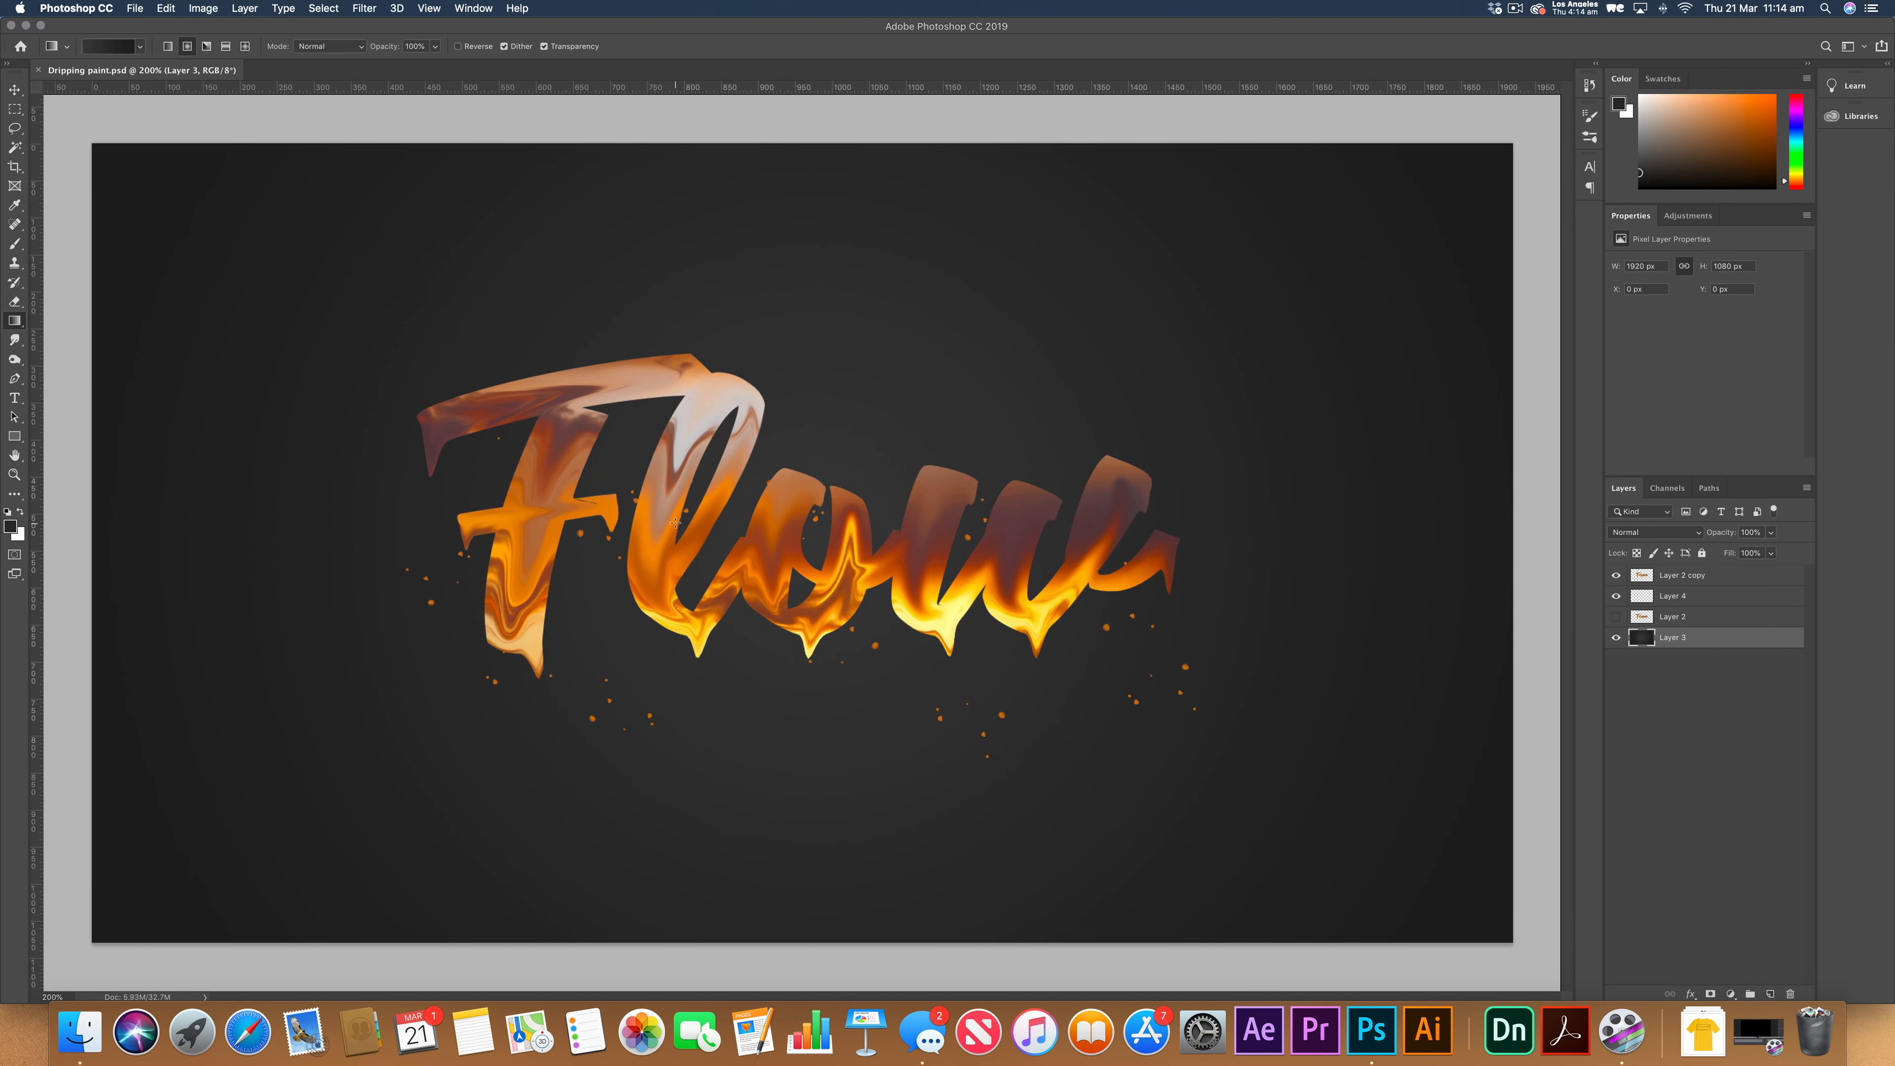